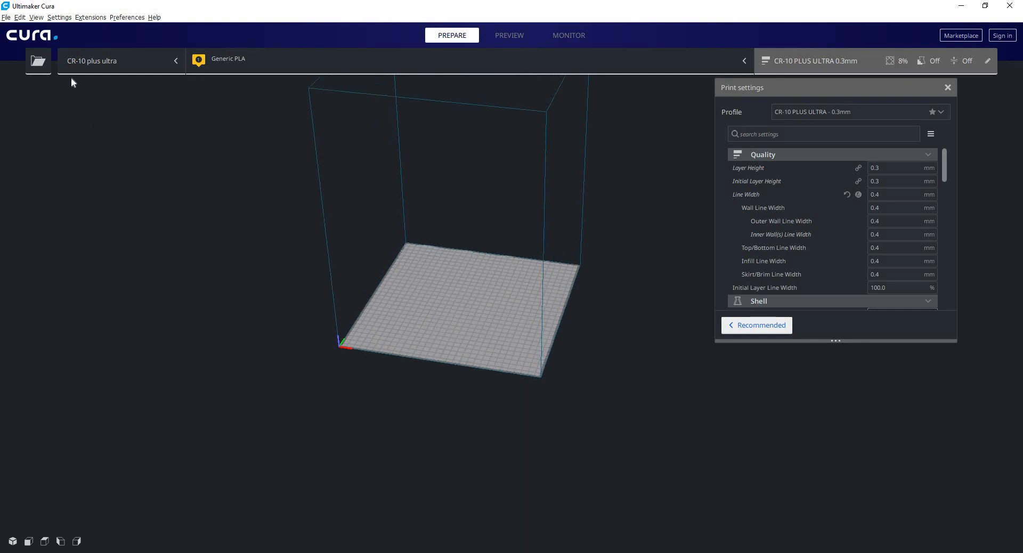
Open the 3DBenchy model from the Desktop folder and bring it into close view on the build plate.
click(38, 63)
double_click(419, 94)
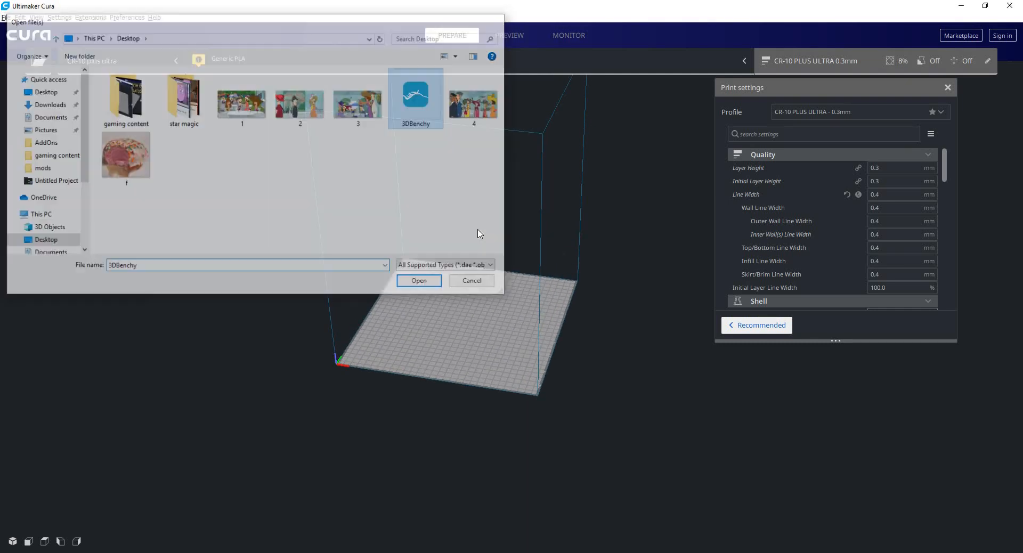
scroll(482, 302, up, 8)
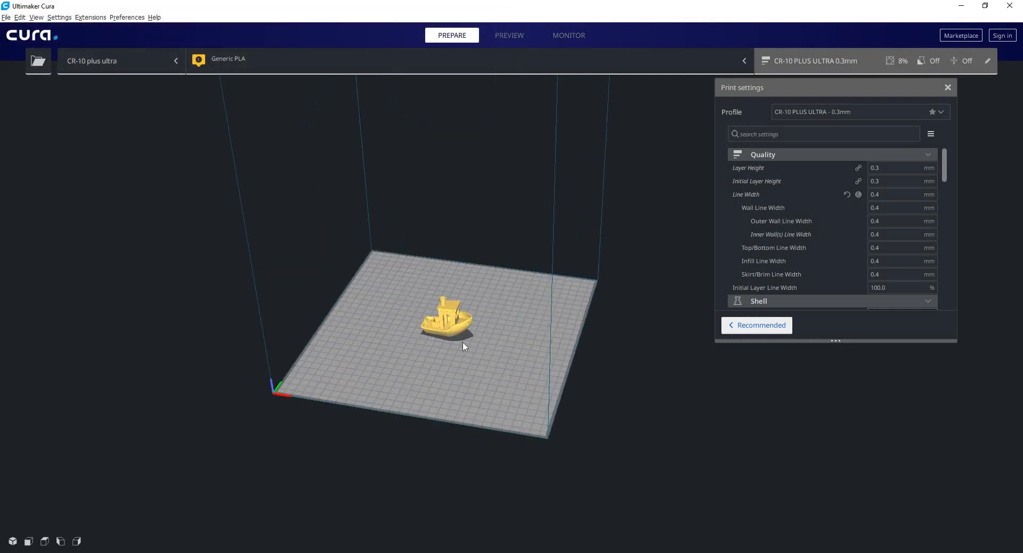
scroll(501, 307, up, 4)
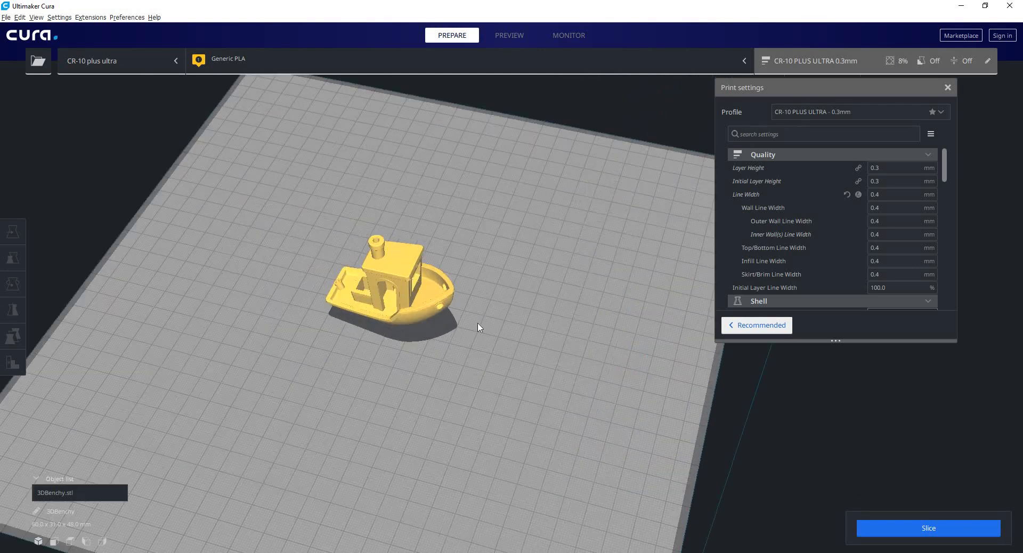
Restore the profile's 0.5 mm line width and slice the model.
click(871, 110)
click(627, 317)
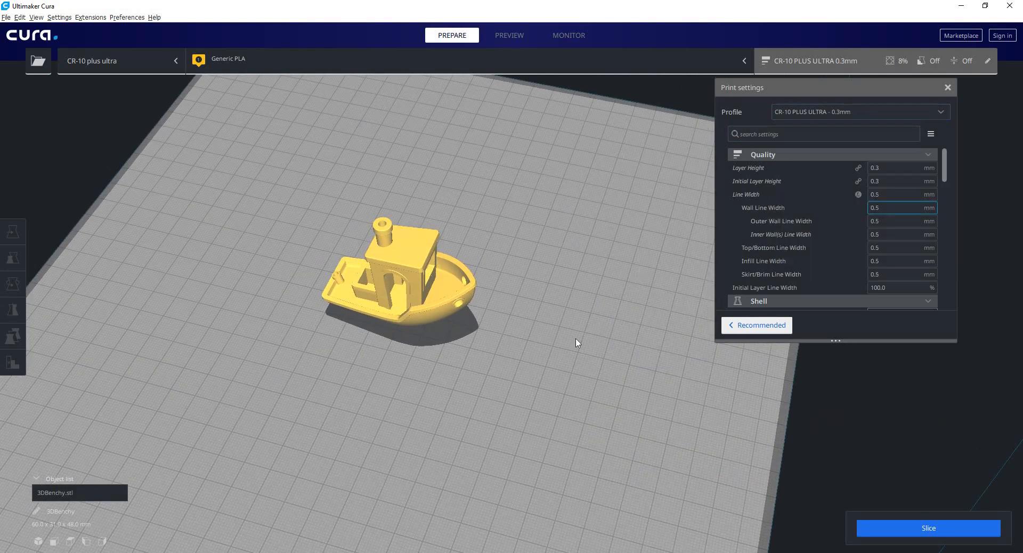
scroll(560, 355, down, 5)
scroll(897, 514, up, 1)
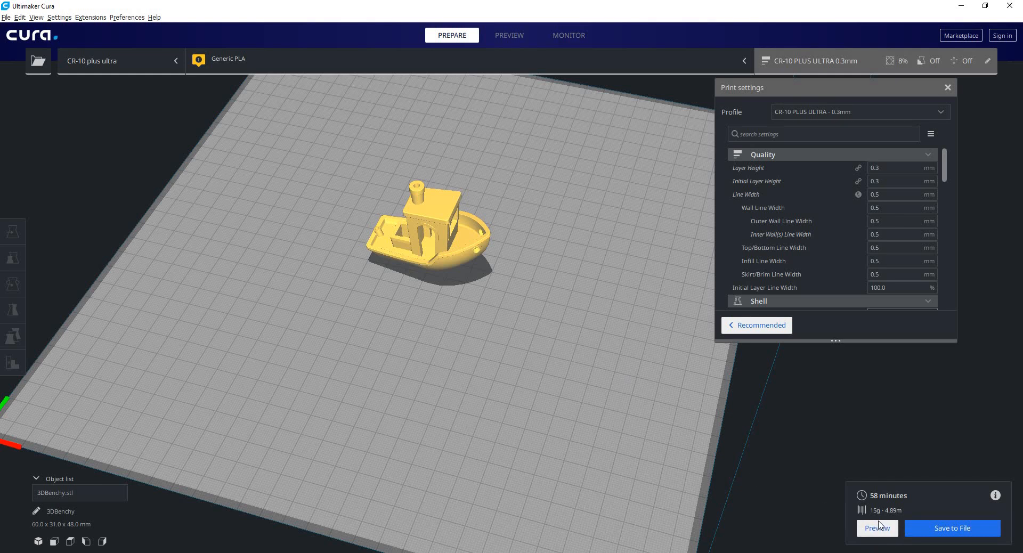
Open the sliced model's layer preview and display all layers up to layer 160.
click(513, 34)
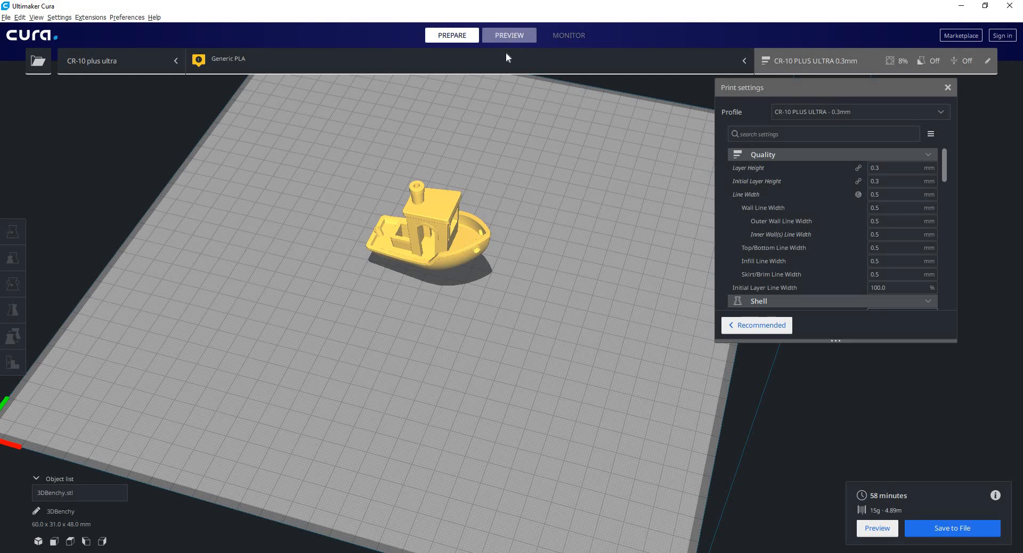
click(870, 528)
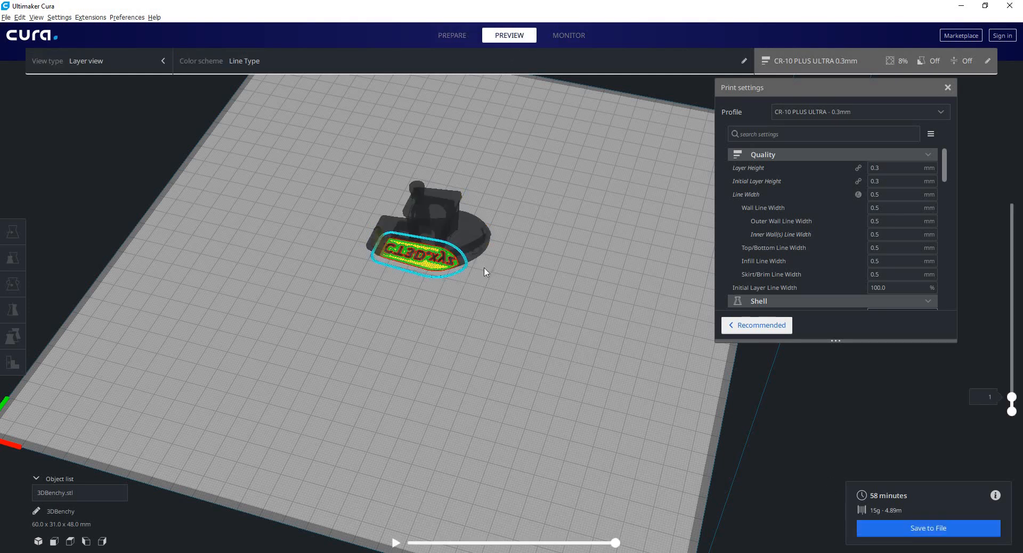
scroll(527, 392, up, 5)
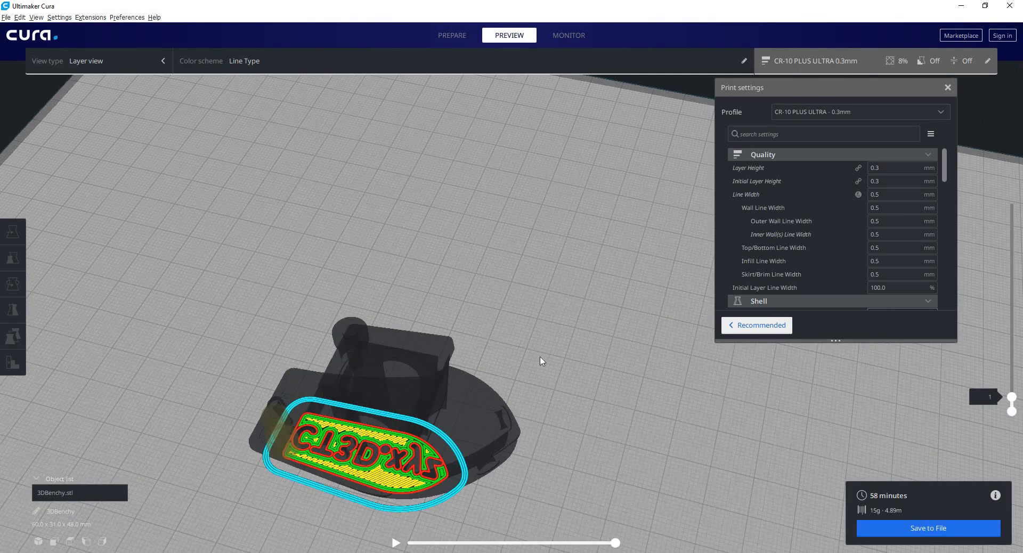
drag(1008, 322, 864, 143)
right_drag(558, 283, 451, 63)
scroll(453, 57, up, 1)
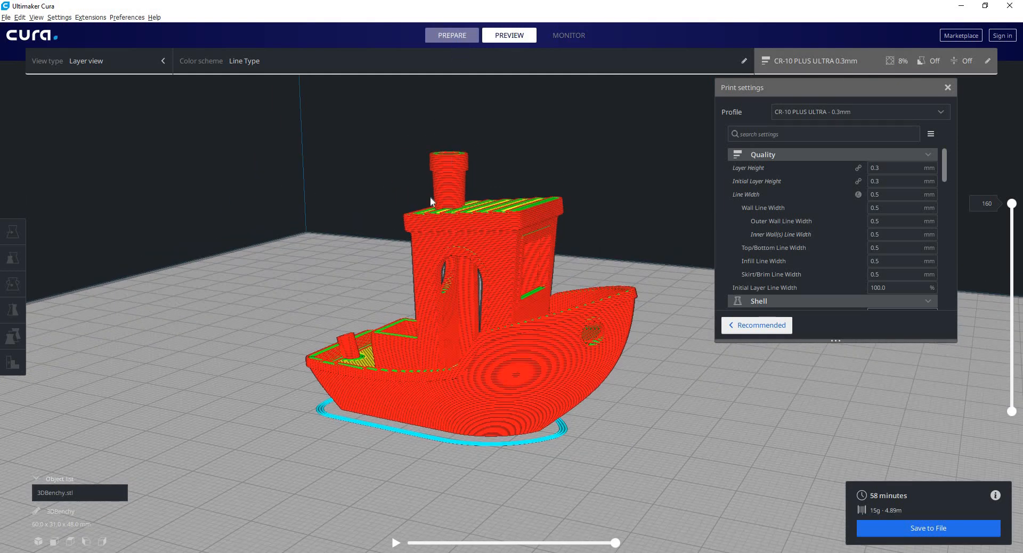
Compare the solid boat model with its sliced layer preview, looking at the hull, cabin and roof.
mouse_move(520, 182)
right_down()
mouse_move(509, 187)
mouse_move(525, 171)
right_up()
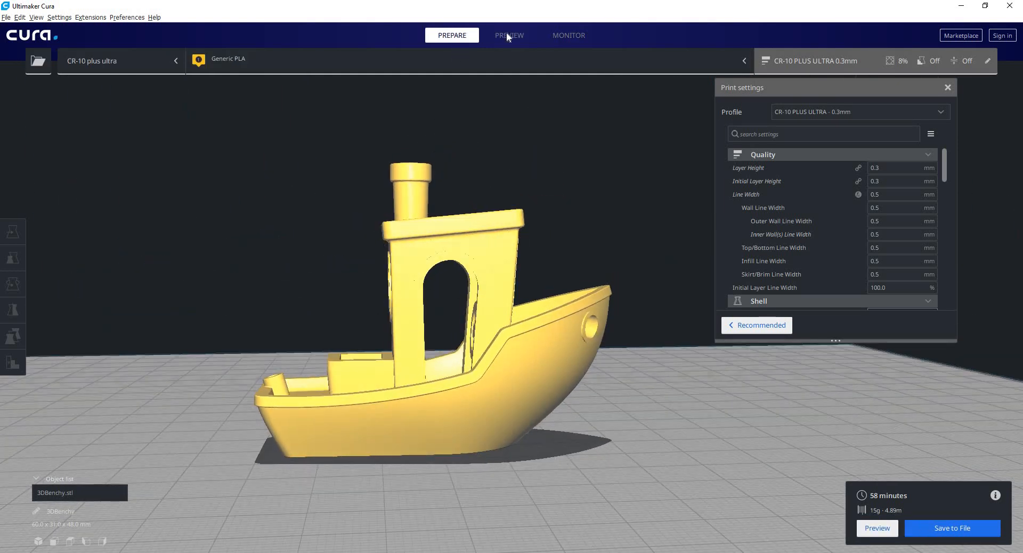
right_drag(475, 197, 462, 208)
scroll(448, 256, up, 2)
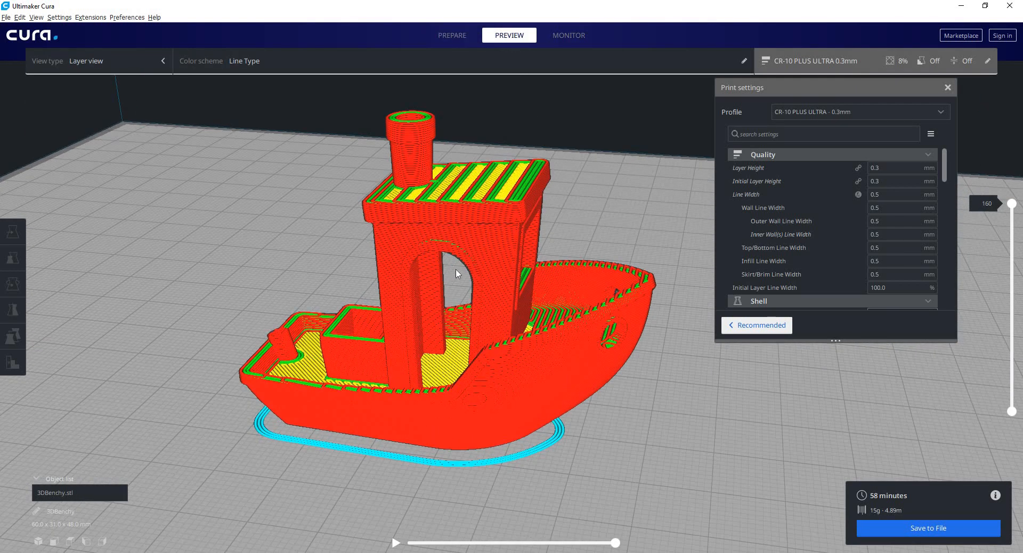
right_drag(480, 270, 438, 348)
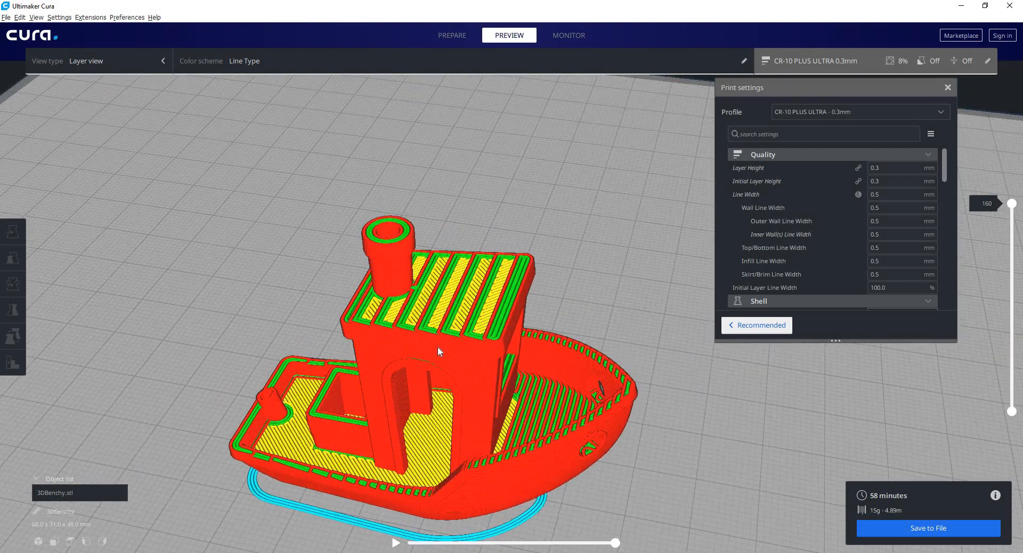
scroll(444, 332, up, 2)
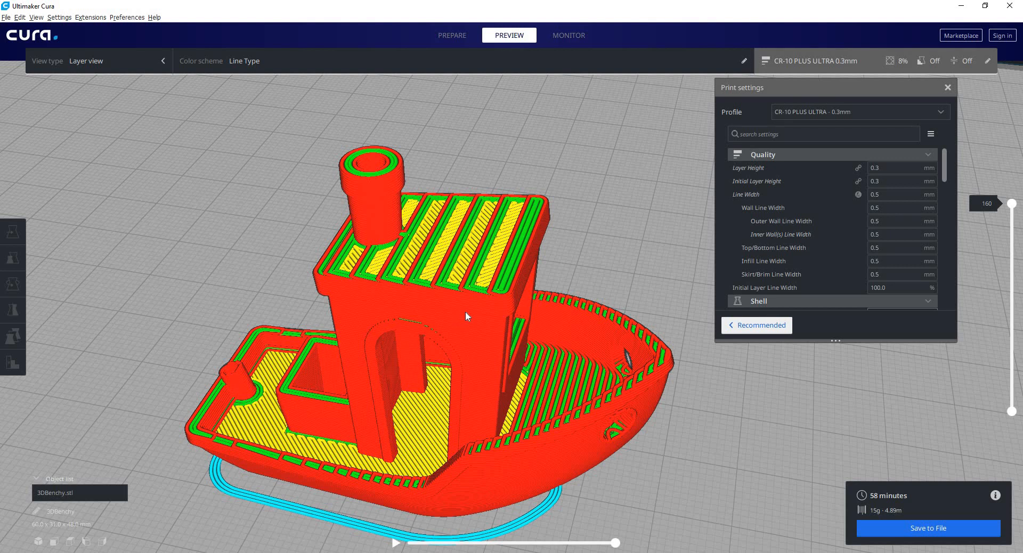
Examine the sliced boat's underside, roof, chimney and deck from several angles in the layer preview.
scroll(475, 311, down, 5)
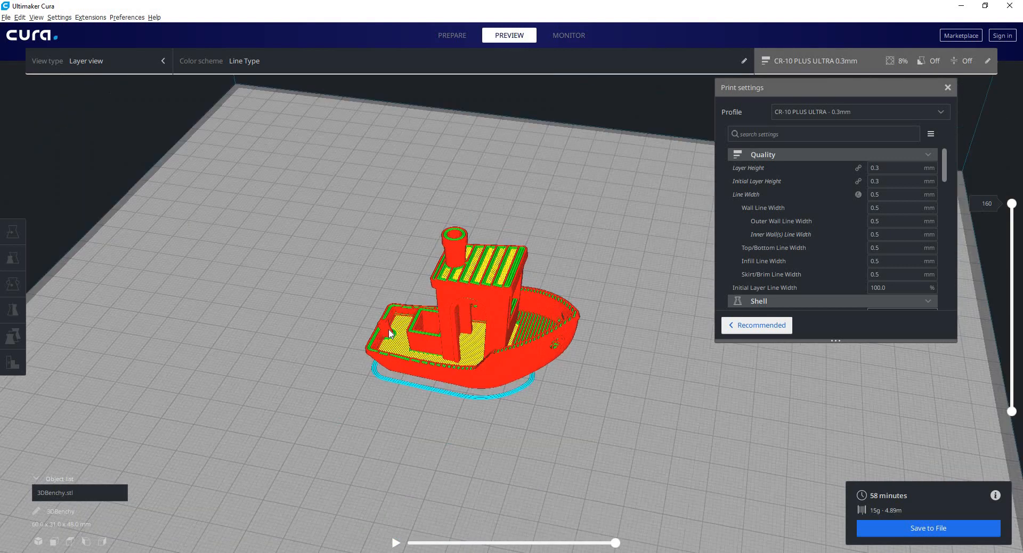
right_drag(634, 327, 342, 227)
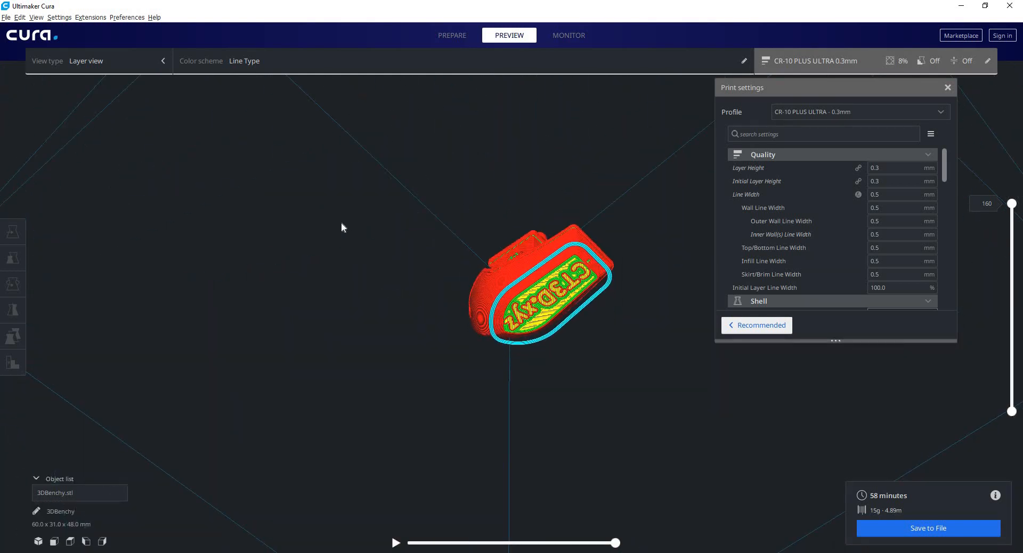
right_drag(445, 256, 714, 424)
scroll(559, 373, up, 10)
middle_drag(714, 423, 550, 349)
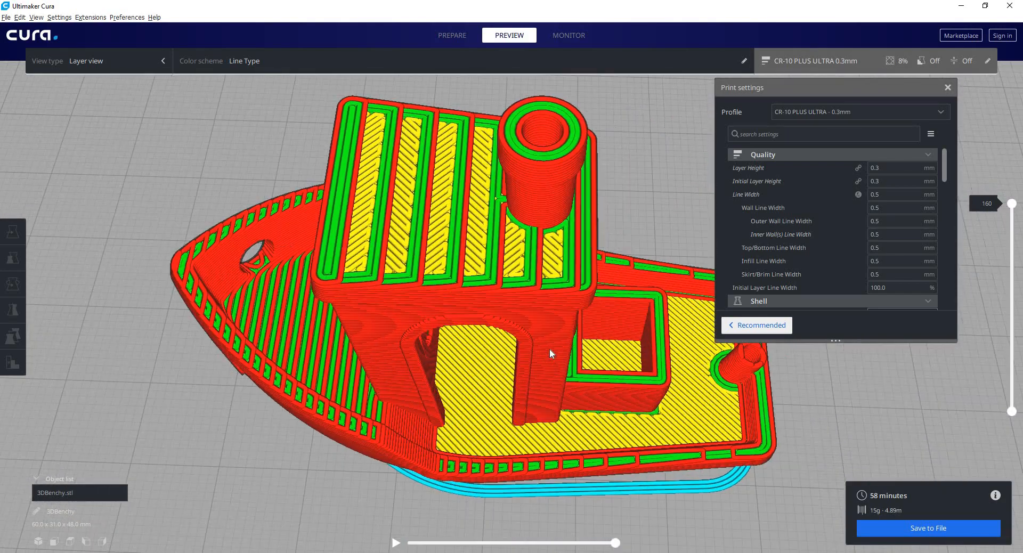
scroll(484, 214, up, 2)
scroll(484, 214, up, 1)
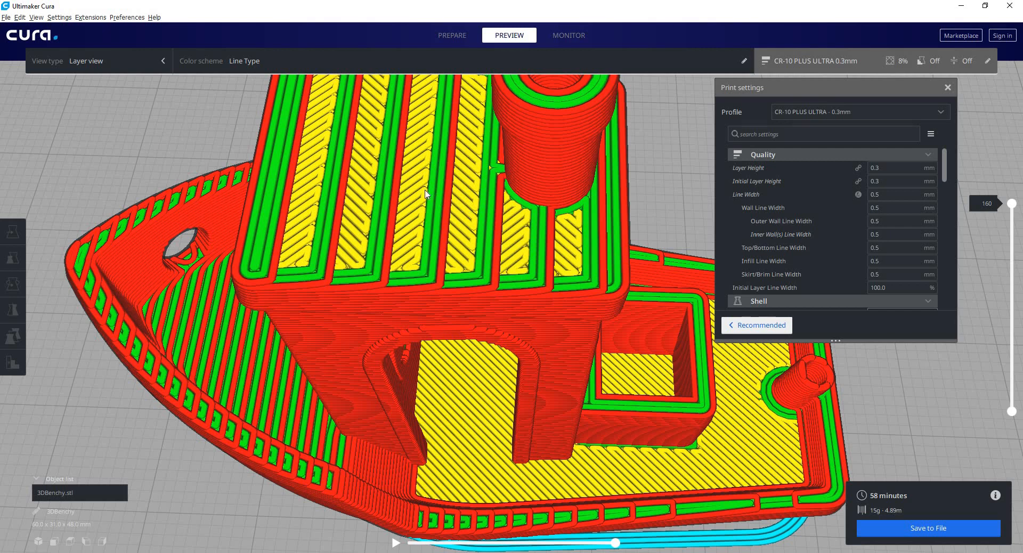
scroll(537, 302, down, 3)
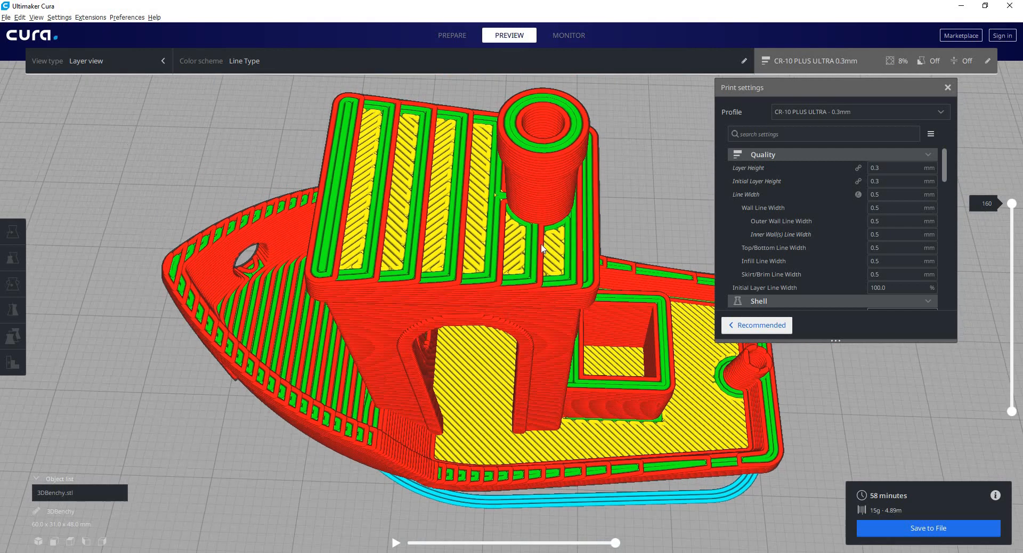
right_drag(546, 261, 553, 213)
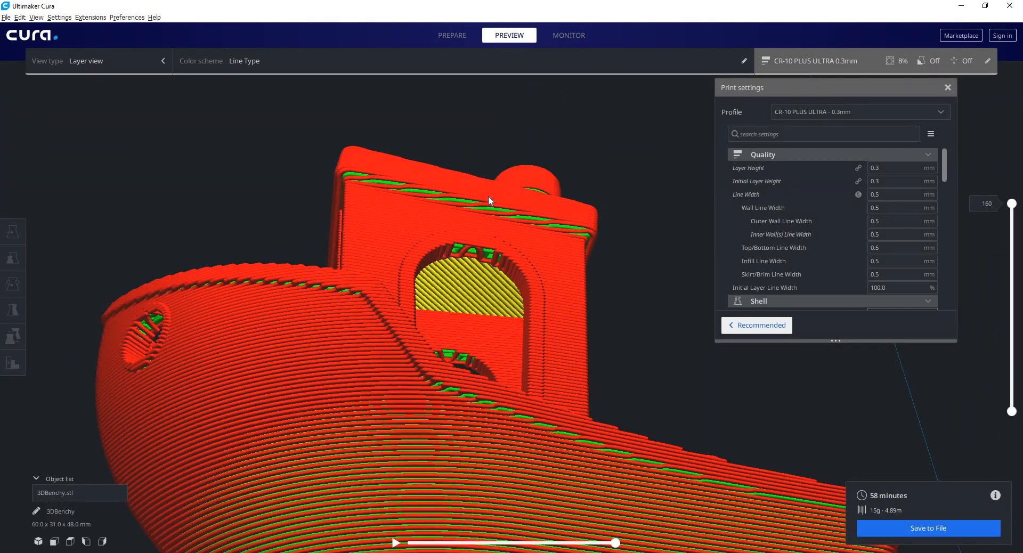
right_drag(488, 197, 481, 371)
scroll(520, 380, up, 5)
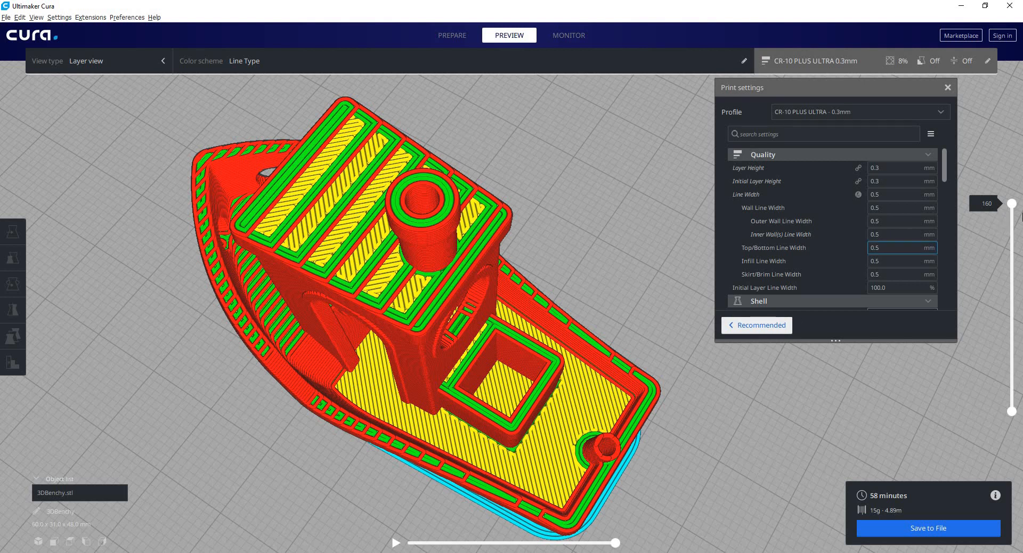
Lower the preview's upper layer limit to 143, then raise the lower limit and return it to layer 1.
mouse_move(1012, 204)
mouse_down()
mouse_move(1018, 354)
mouse_move(1003, 384)
mouse_move(1017, 387)
mouse_move(1018, 211)
mouse_up()
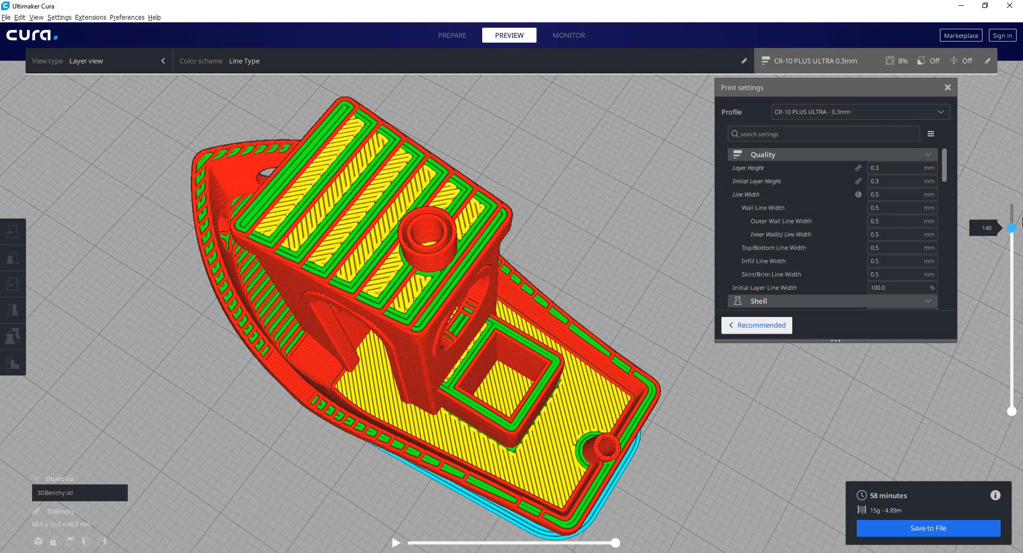
right_drag(717, 364, 549, 298)
middle_drag(548, 299, 554, 160)
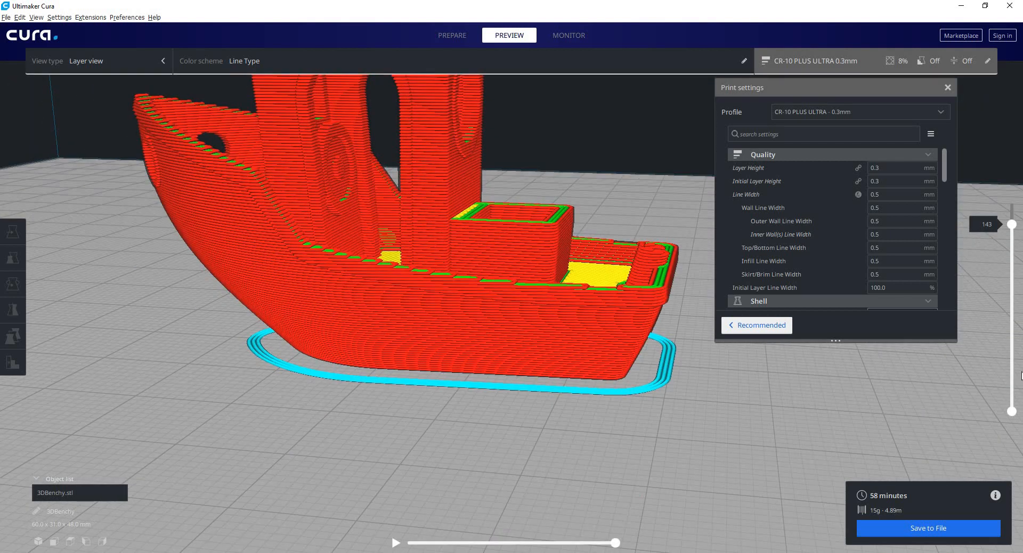
drag(1013, 411, 1014, 344)
right_drag(570, 217, 1002, 353)
drag(1012, 345, 1012, 411)
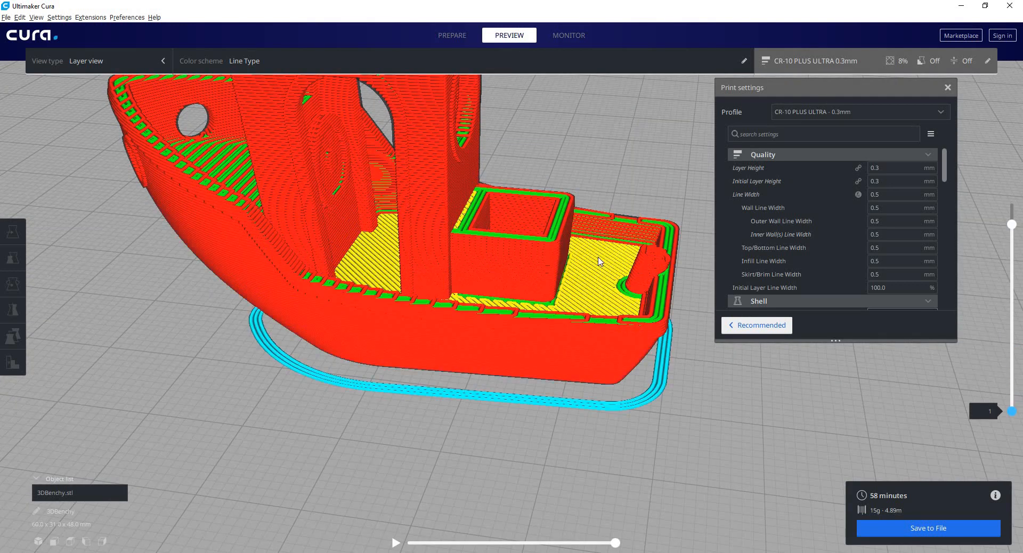
scroll(1006, 230, up, 2)
Reduce the preview to layer 1 only and view the first layer's lettering up close.
drag(1011, 225, 1011, 397)
right_drag(592, 402, 491, 337)
scroll(533, 349, up, 2)
scroll(535, 350, up, 2)
Switch the preview's color scheme to Material Color, inspect the first layer, and switch back to Line Type.
click(244, 62)
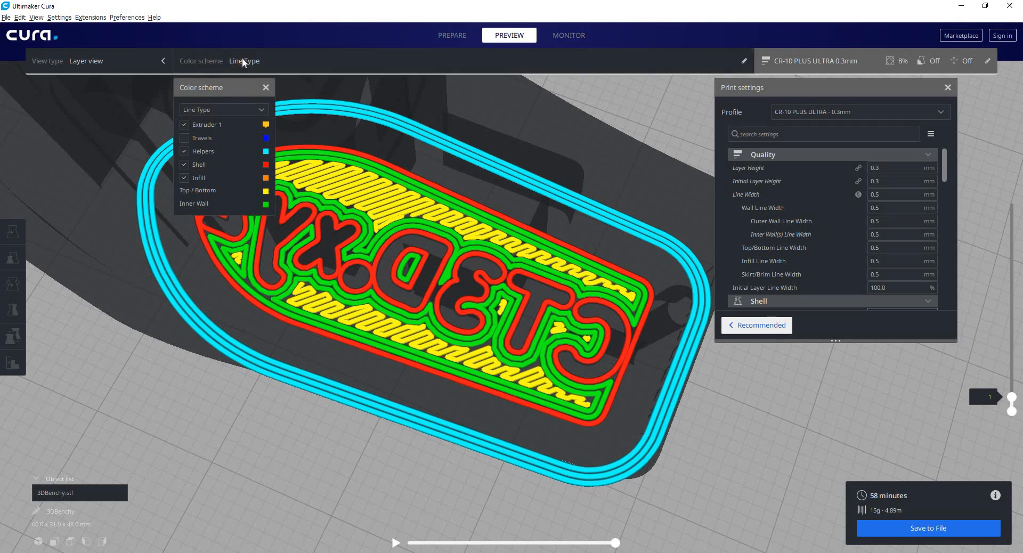
click(242, 58)
click(241, 60)
click(224, 110)
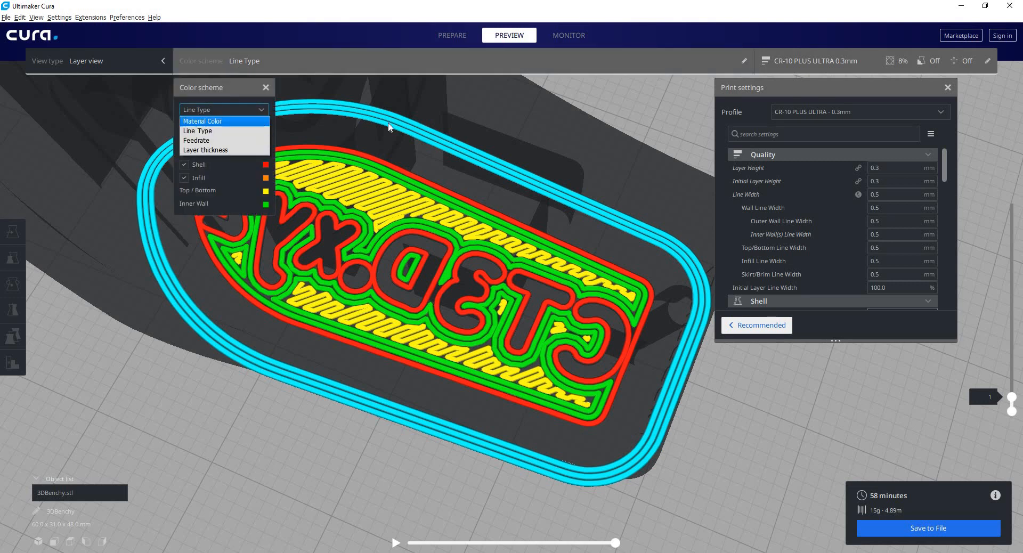
click(220, 119)
right_drag(439, 215, 465, 210)
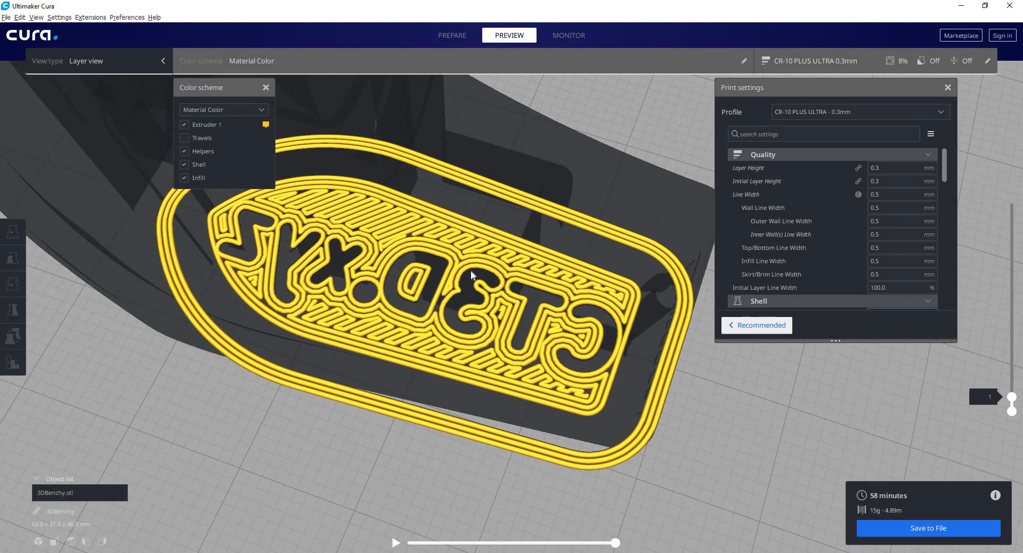
click(242, 109)
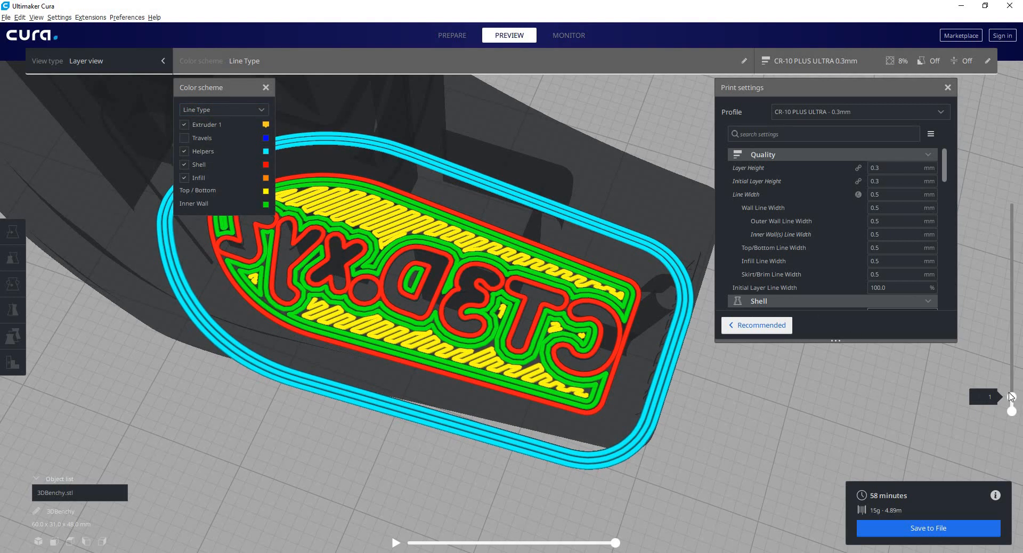
Show the layers up to layer 7 and inspect the walls and infill around the notch at the stern.
drag(1011, 397, 788, 391)
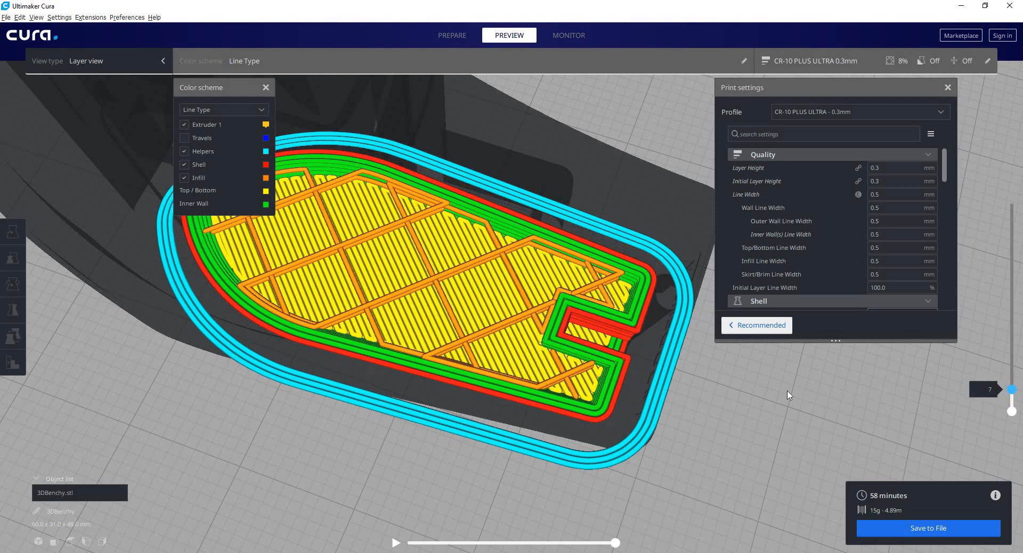
scroll(634, 372, up, 2)
mouse_move(634, 372)
right_down()
mouse_move(624, 283)
mouse_move(652, 364)
mouse_move(639, 390)
right_up()
scroll(652, 365, up, 1)
middle_drag(639, 390, 458, 234)
scroll(405, 203, up, 3)
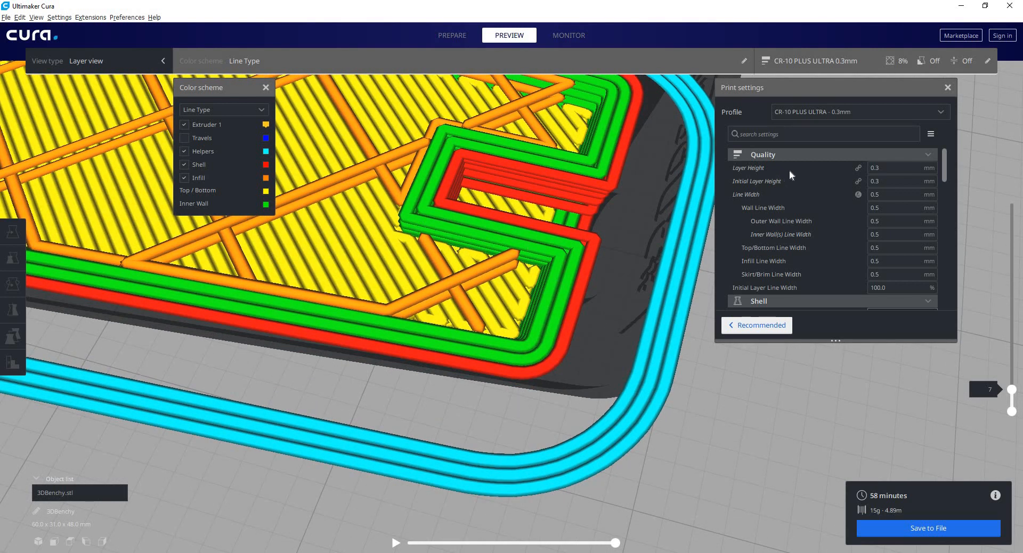
Collapse the Quality settings to reach the Shell settings, and return the preview to layer 1.
click(794, 155)
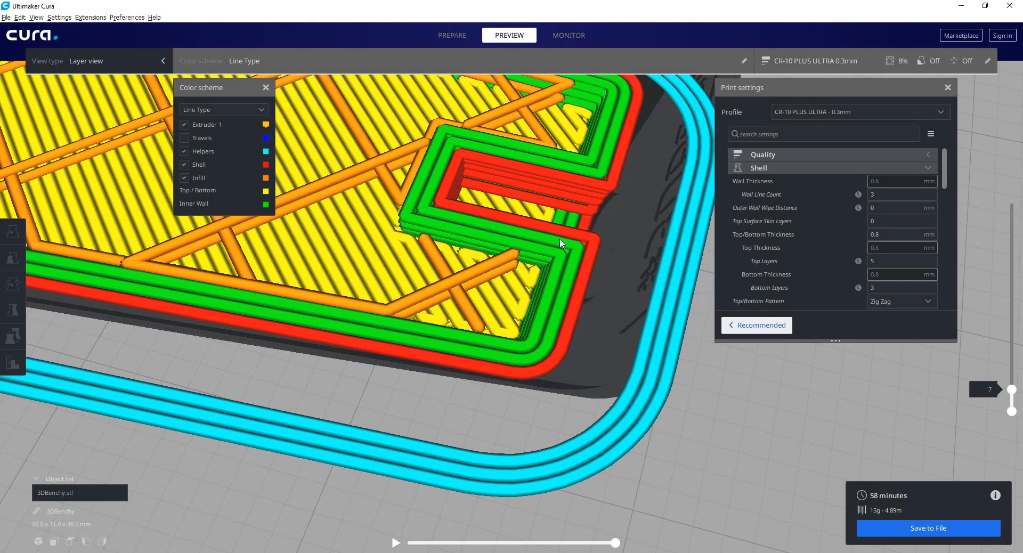
drag(1013, 391, 1010, 408)
scroll(426, 323, down, 4)
right_drag(426, 323, 468, 338)
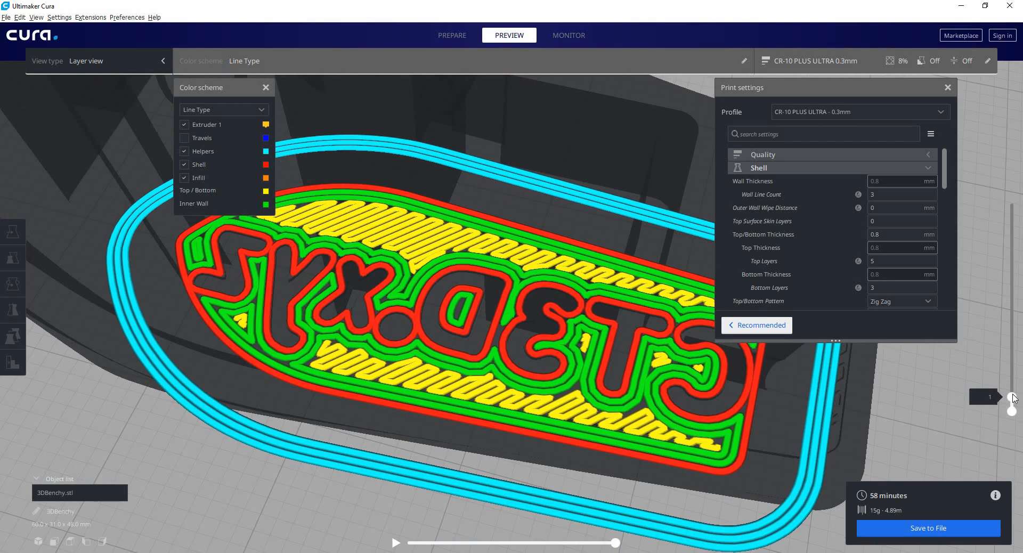
mouse_move(1012, 397)
mouse_down()
mouse_move(1004, 365)
mouse_move(1001, 410)
mouse_up()
Examine the first layer's outer walls, inner walls, bottom fill and skirt around the hull lettering.
right_drag(629, 349, 480, 411)
scroll(556, 392, up, 5)
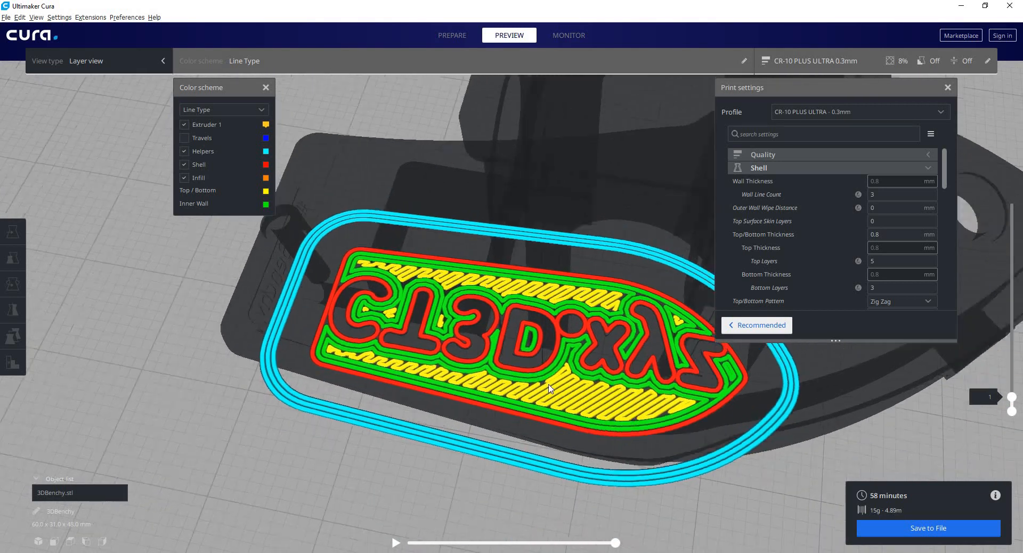
scroll(877, 396, up, 2)
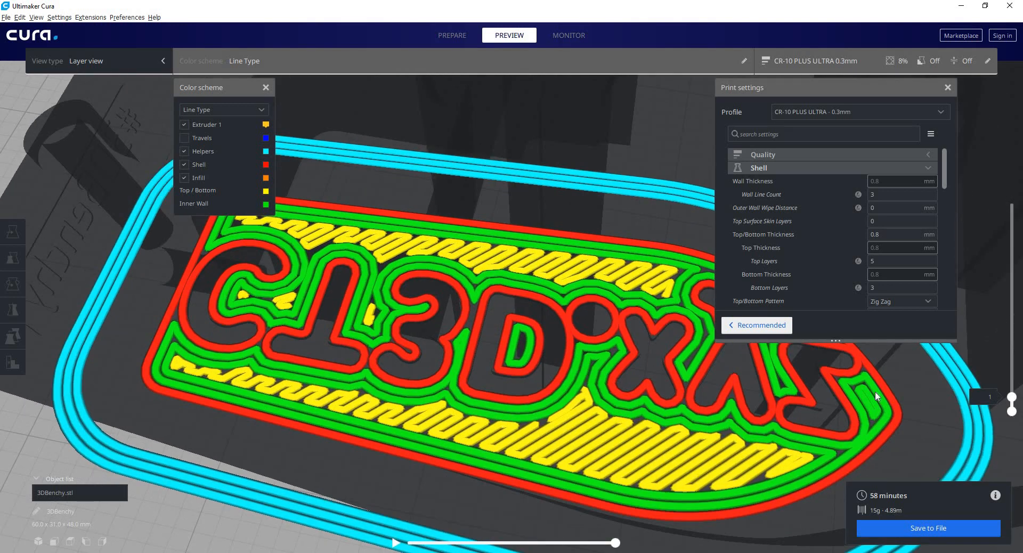
scroll(419, 507, down, 3)
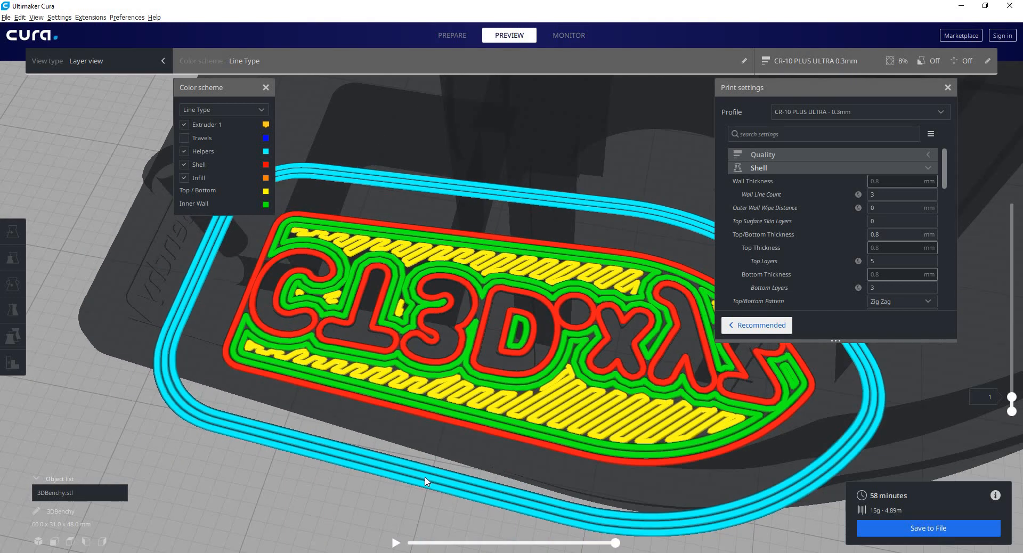
middle_drag(426, 481, 397, 535)
scroll(398, 539, down, 1)
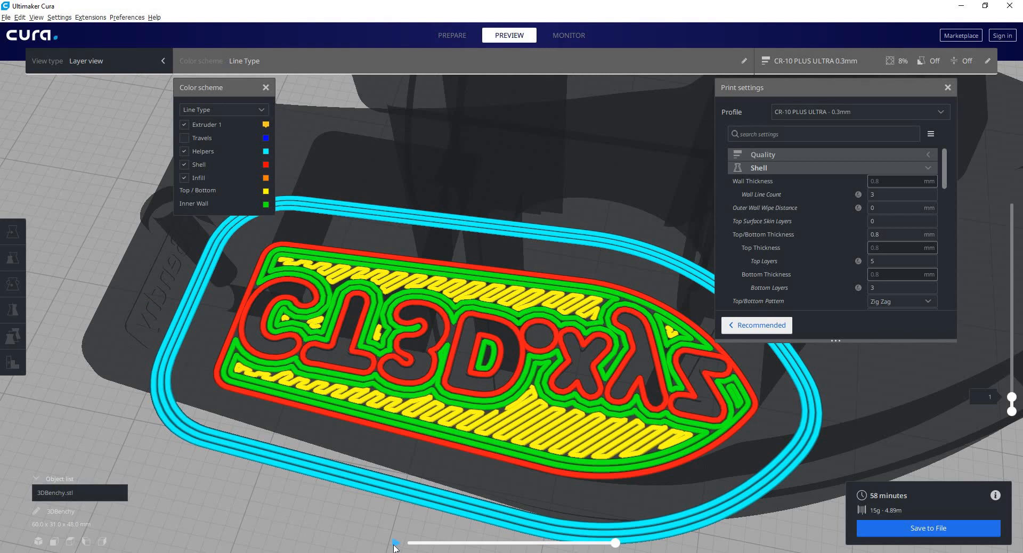
Play the first layer's print simulation and scrub through it to examine the order of the skirt and inner wall lines.
click(395, 543)
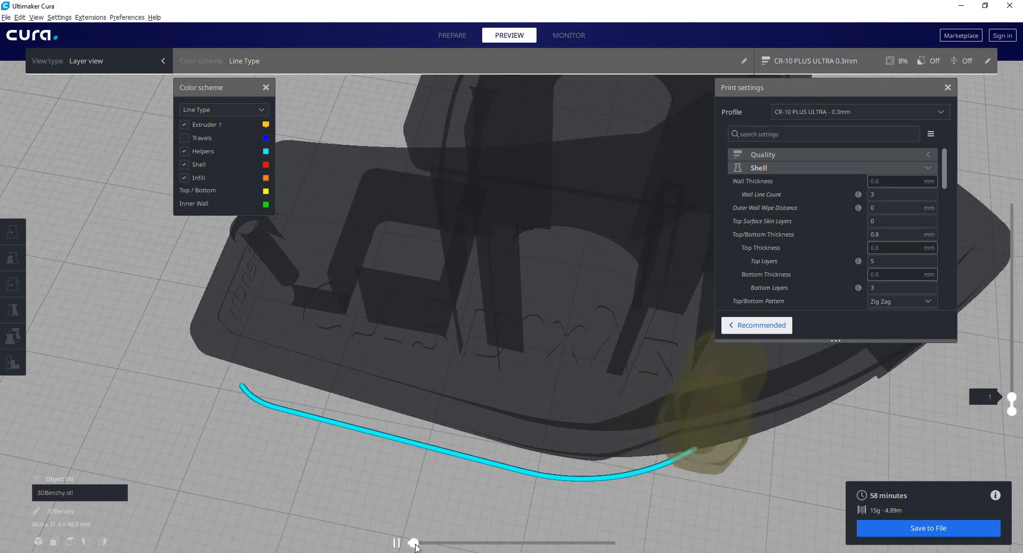
drag(414, 543, 432, 543)
drag(464, 543, 519, 542)
key(Left)
key(Left)
key(Left)
key(Left)
key(Left)
key(Left)
key(Left)
key(Left)
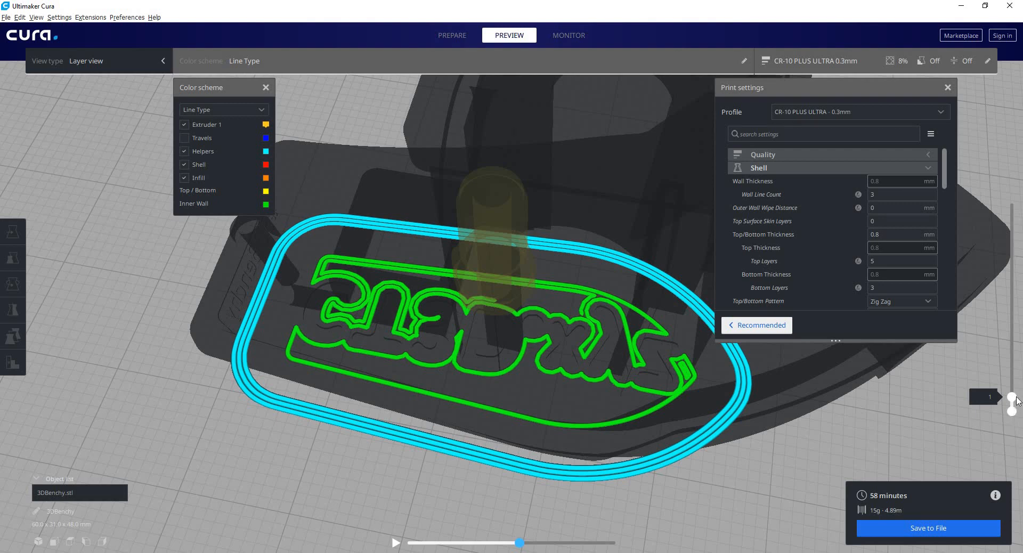
Show all layers up to layer 160 and examine the outer shell of the hull and cabin from the side.
drag(1011, 396, 1011, 318)
drag(1014, 252, 1012, 200)
scroll(582, 309, down, 3)
middle_drag(572, 280, 545, 295)
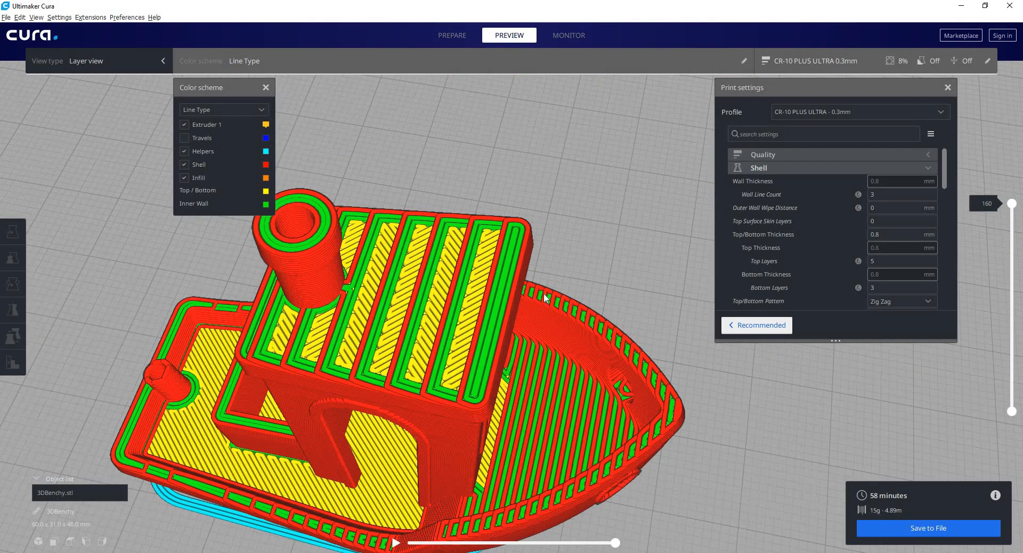
right_drag(563, 274, 508, 282)
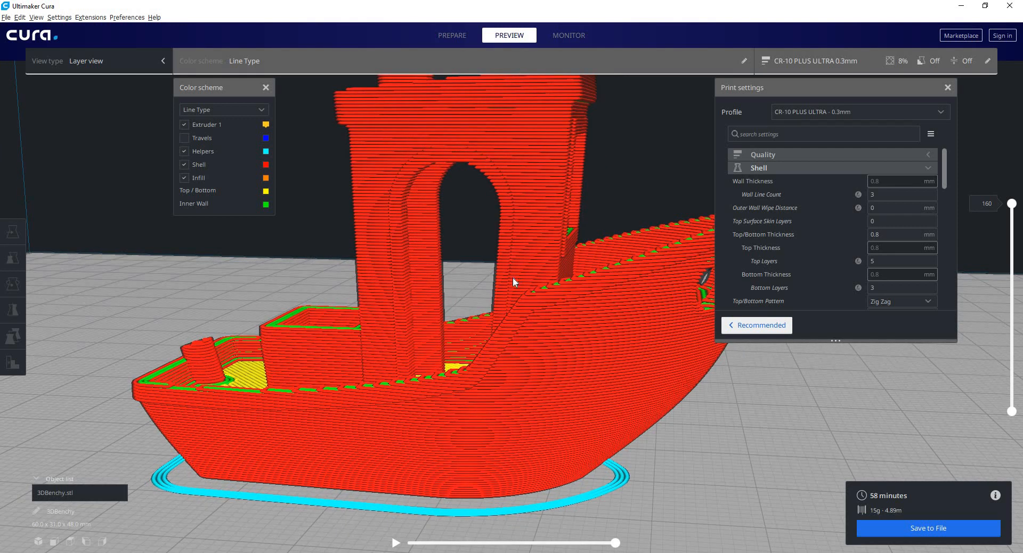
scroll(513, 277, down, 5)
middle_drag(539, 260, 529, 303)
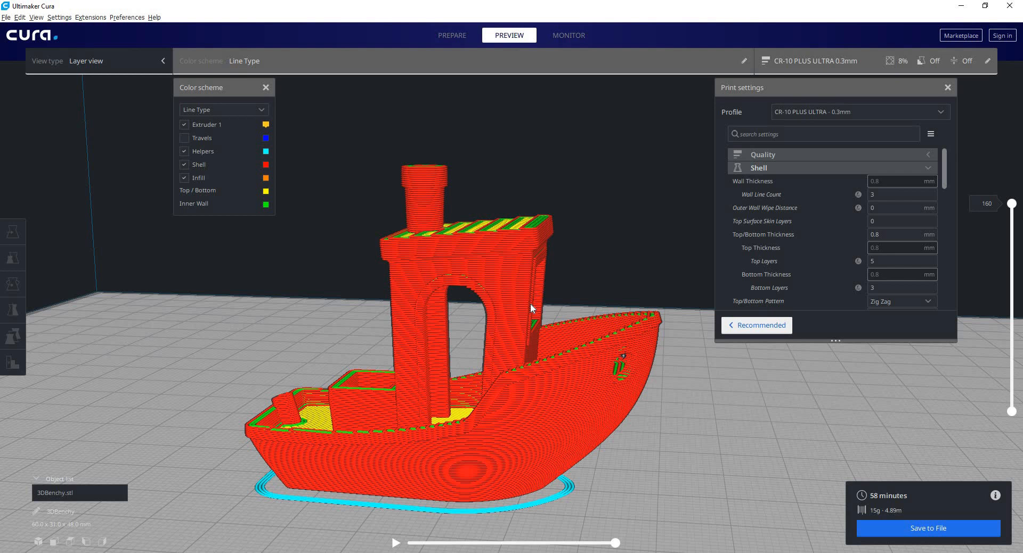
Examine the roof and chimney walls from above with the layers shown up to layer 142.
right_drag(594, 268, 565, 406)
scroll(565, 406, up, 5)
scroll(581, 376, down, 3)
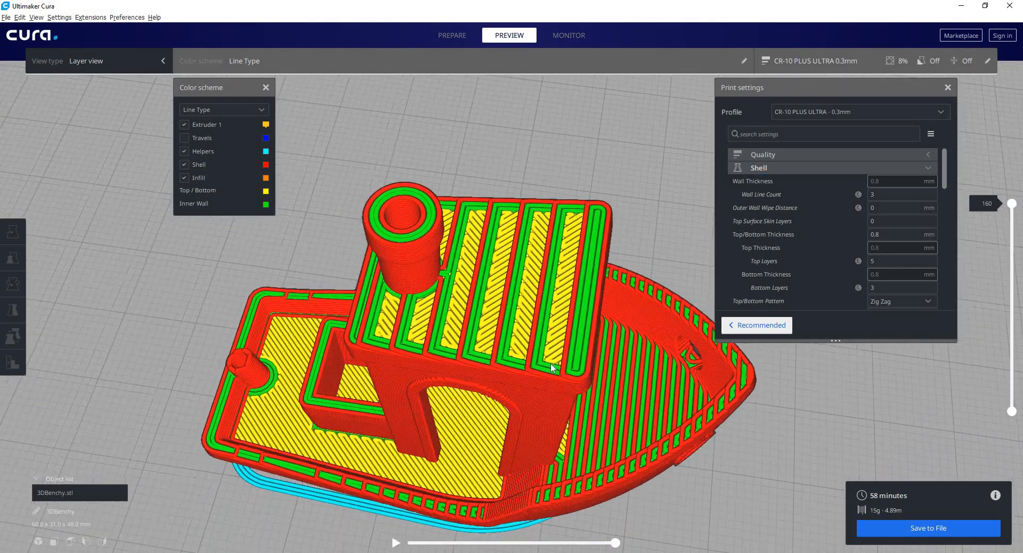
scroll(568, 348, up, 4)
right_drag(553, 302, 533, 320)
middle_drag(532, 341, 549, 245)
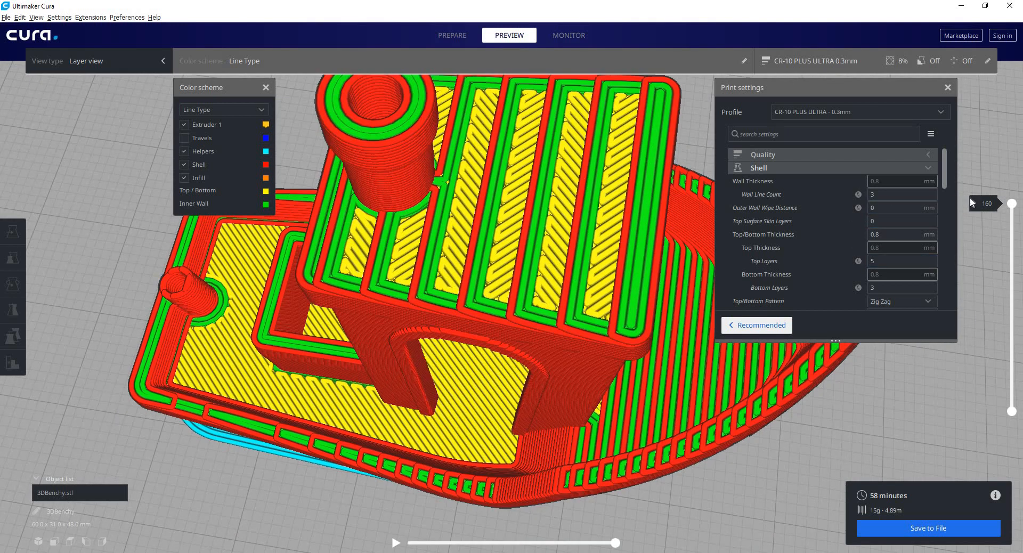
drag(1011, 205, 1011, 231)
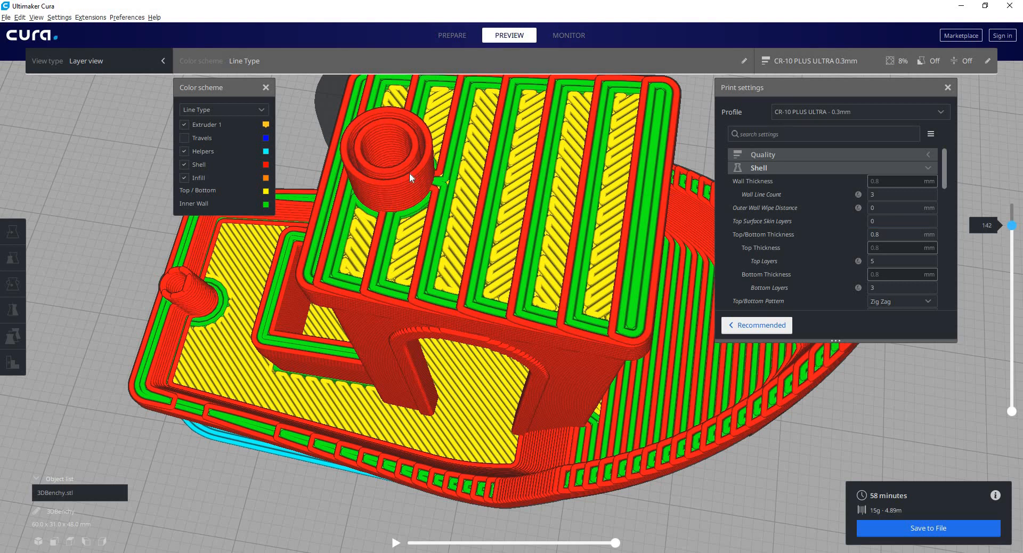
scroll(394, 238, up, 3)
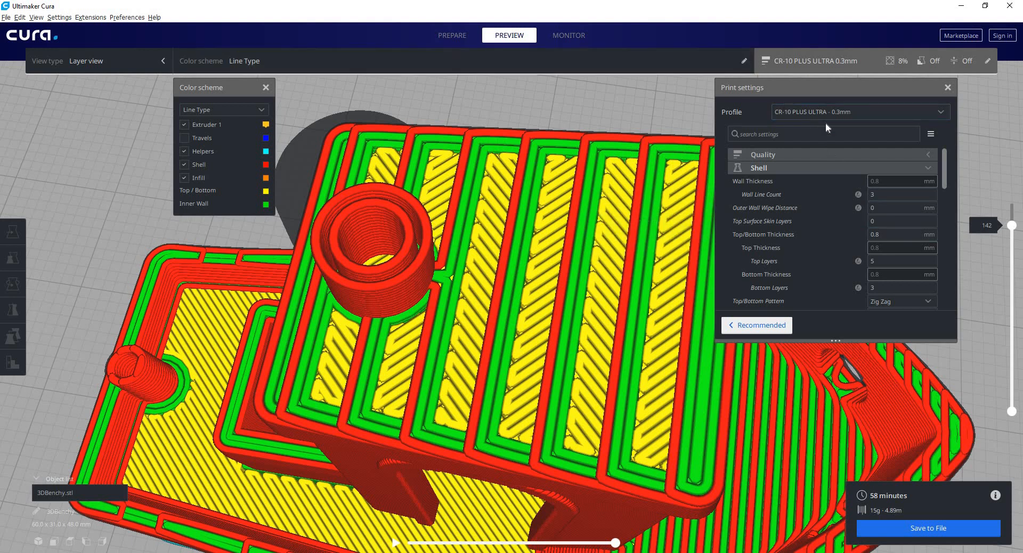
Expand the Quality settings, set the Line Width to 0.4 mm, and reslice to view the chimney walls up to layer 160.
click(816, 155)
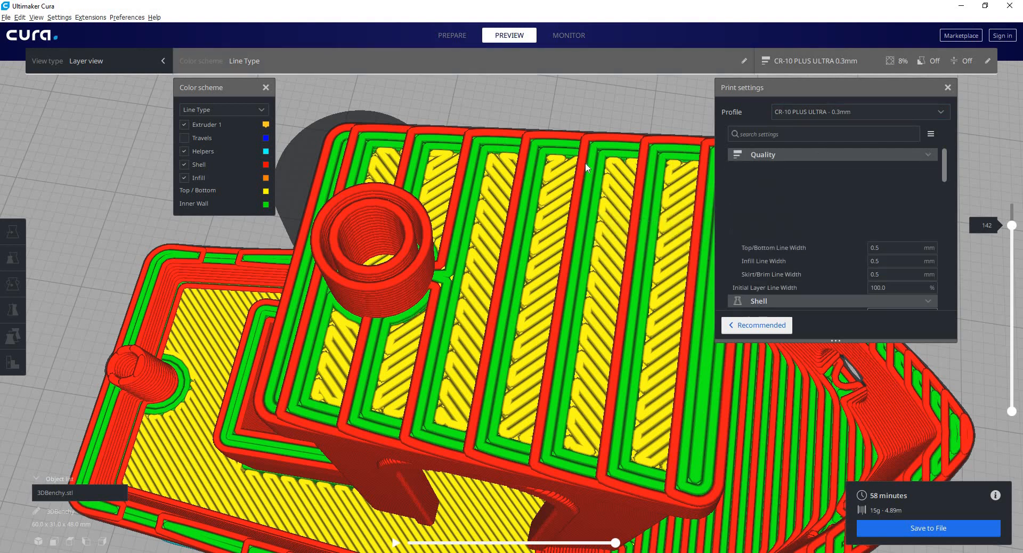
mouse_move(753, 196)
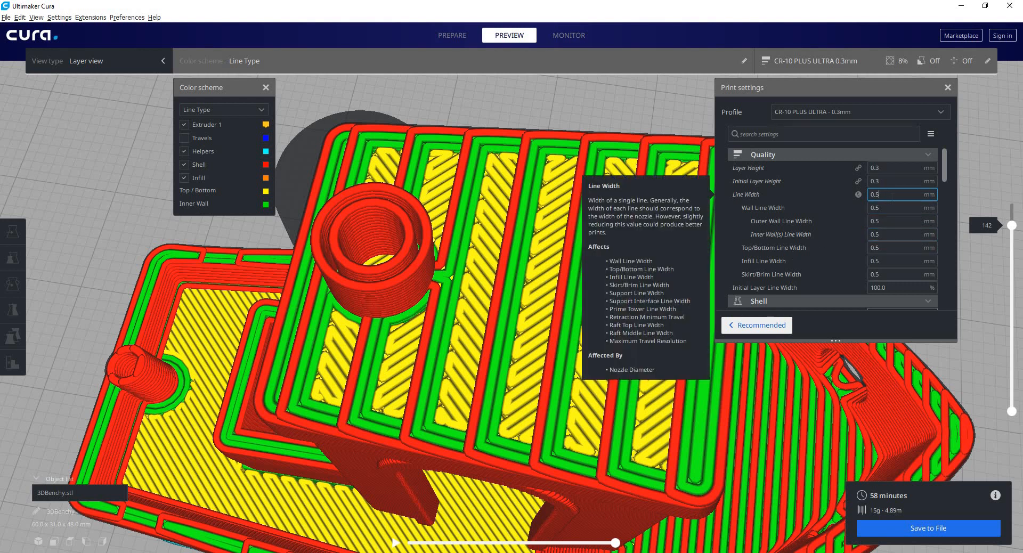
text(.4)
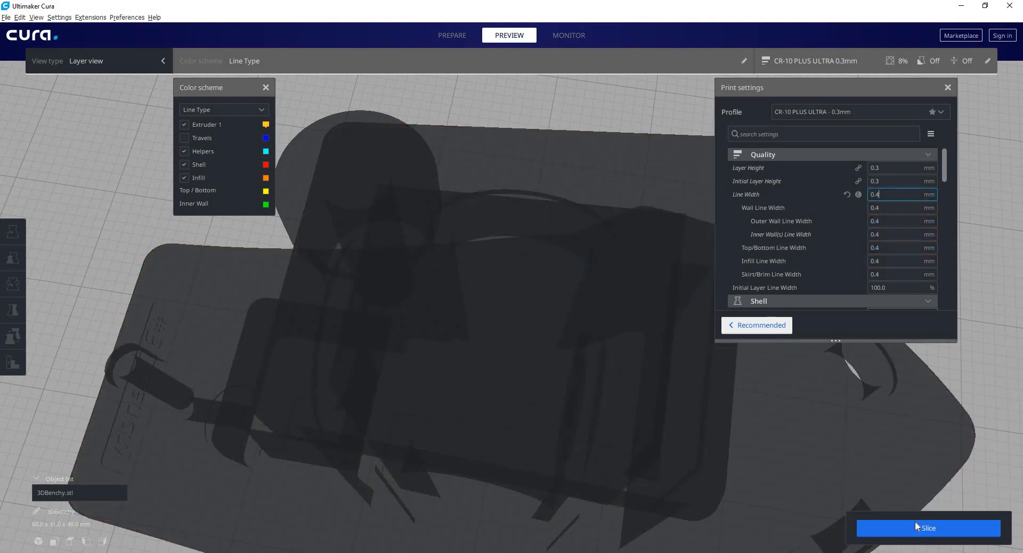
click(915, 520)
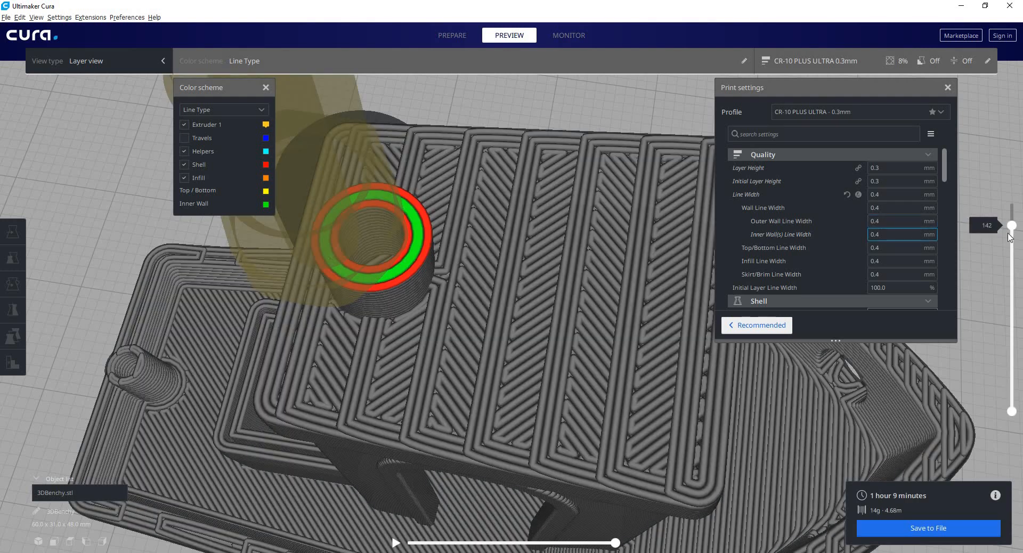
drag(1011, 229, 1006, 206)
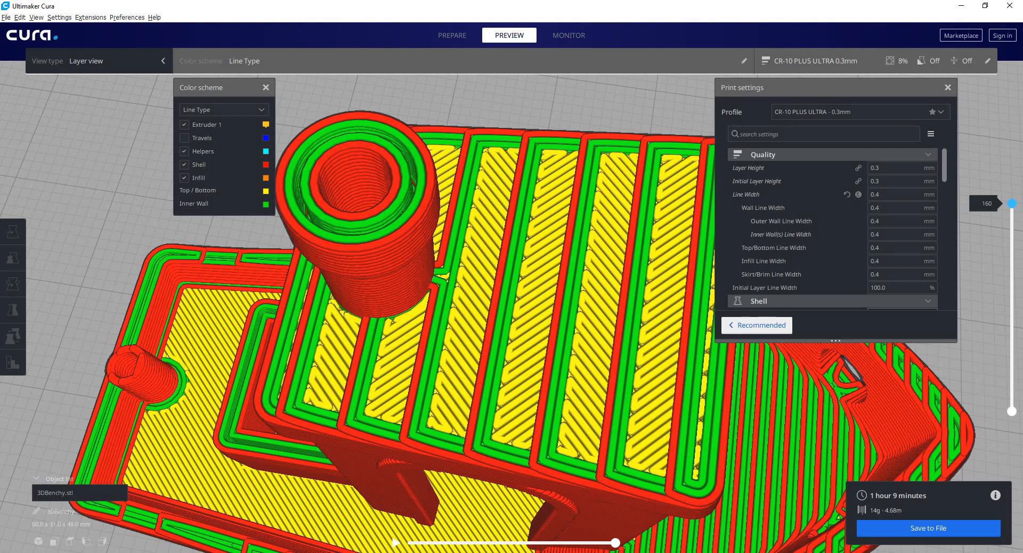
Set the Line Width back to 0.5 mm and reslice the model.
click(897, 195)
key(BackSpace)
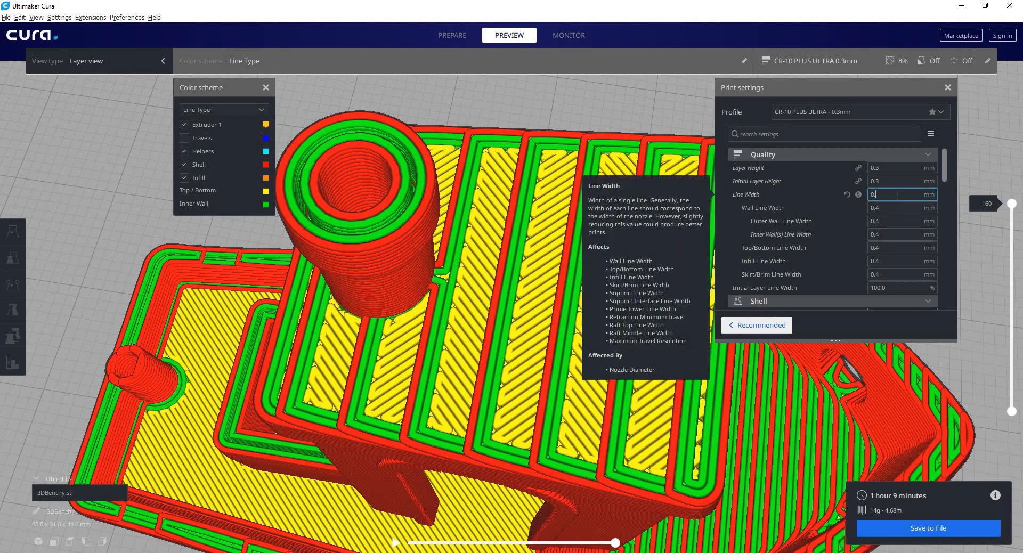
text(5)
click(948, 530)
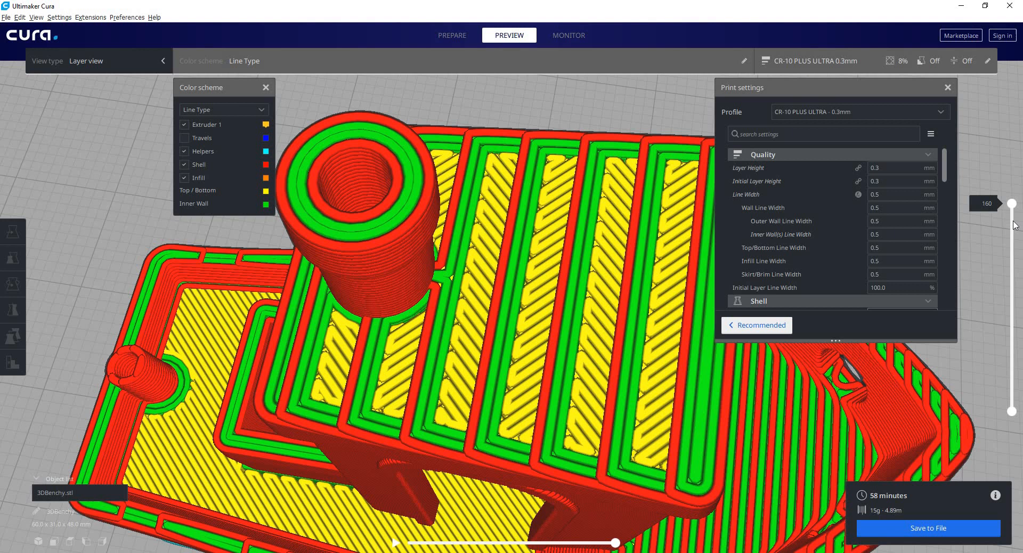
Show the layers up to layer 49 and examine the walls of the square box behind the cabin.
drag(1013, 223, 1010, 339)
middle_drag(549, 363, 554, 307)
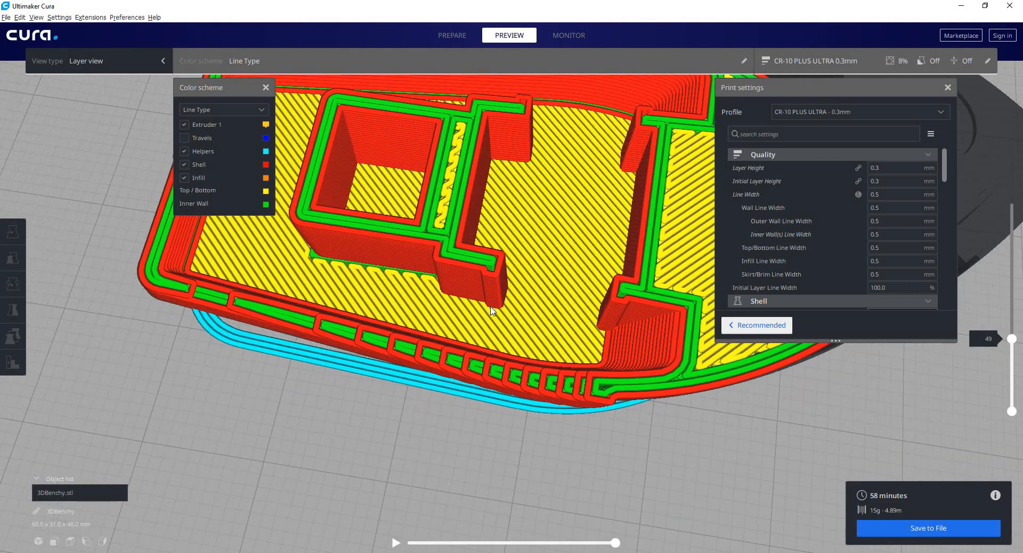
right_drag(412, 303, 500, 312)
middle_drag(519, 279, 540, 288)
right_drag(539, 283, 551, 266)
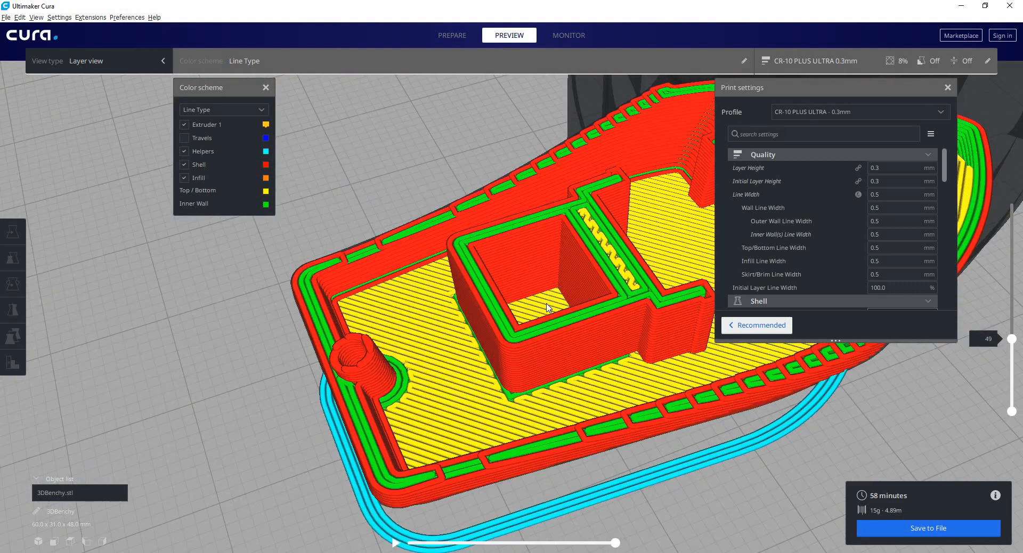
scroll(525, 297, up, 3)
right_drag(526, 296, 542, 290)
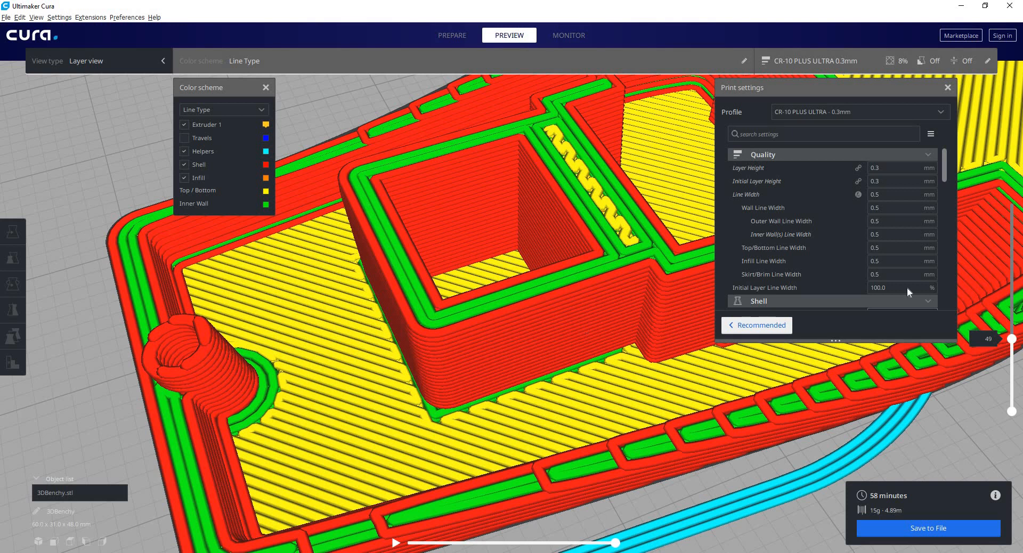
Lower the preview to layer 29 and raise it one layer at a time to about layer 50, examining the box walls.
drag(1016, 344, 1006, 369)
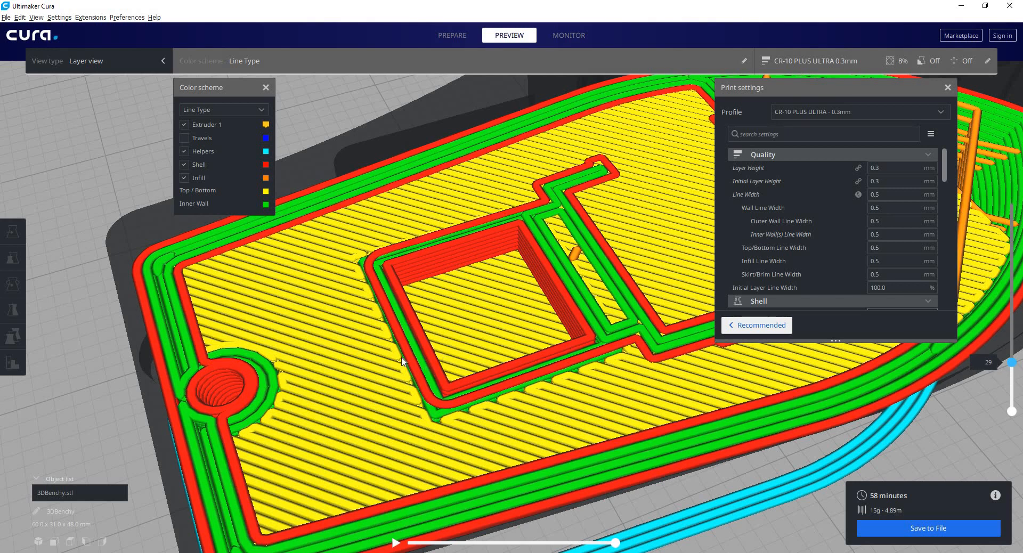
right_drag(402, 358, 440, 421)
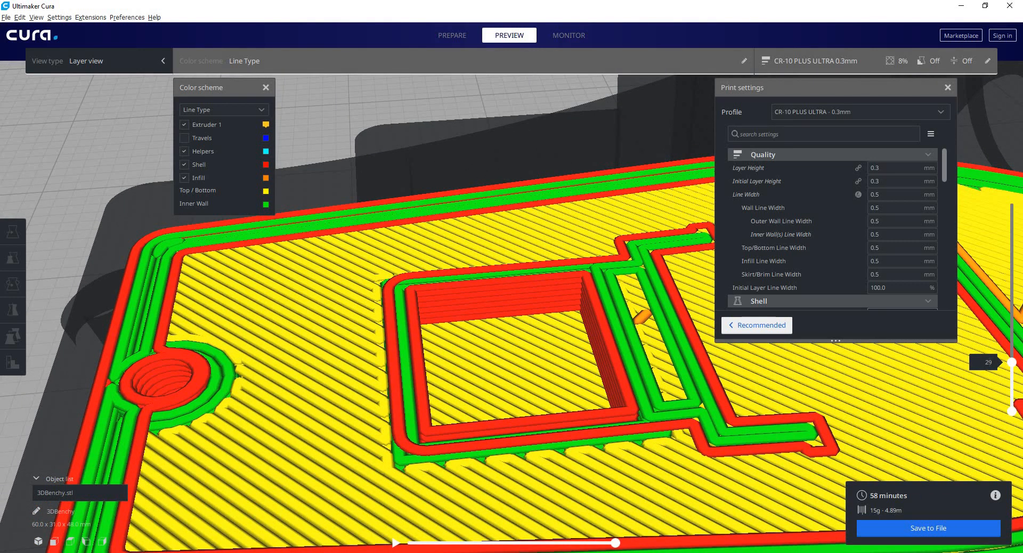
key(Up)
key(Up)
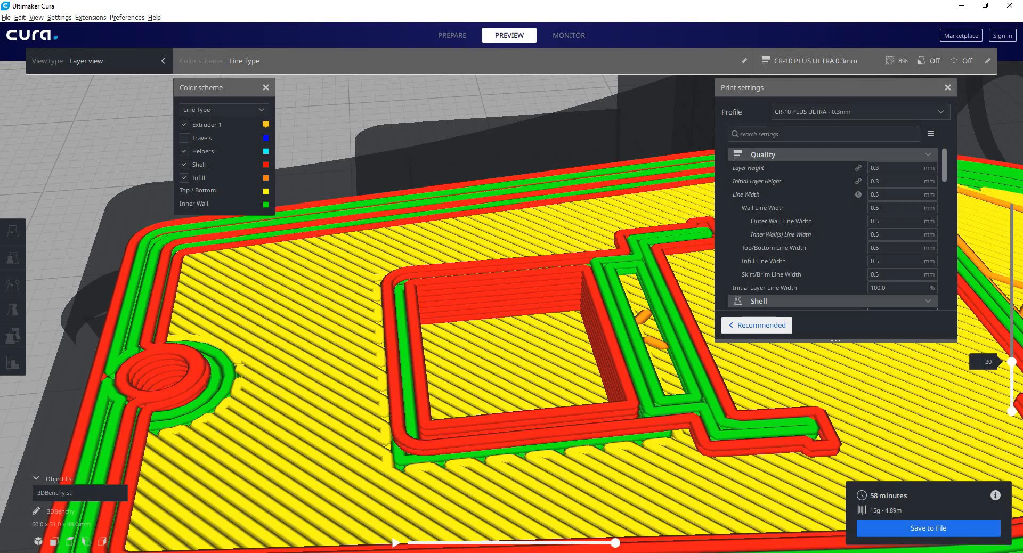
key(Up)
key(Up)
key(Up)
key(Up)
key(Up)
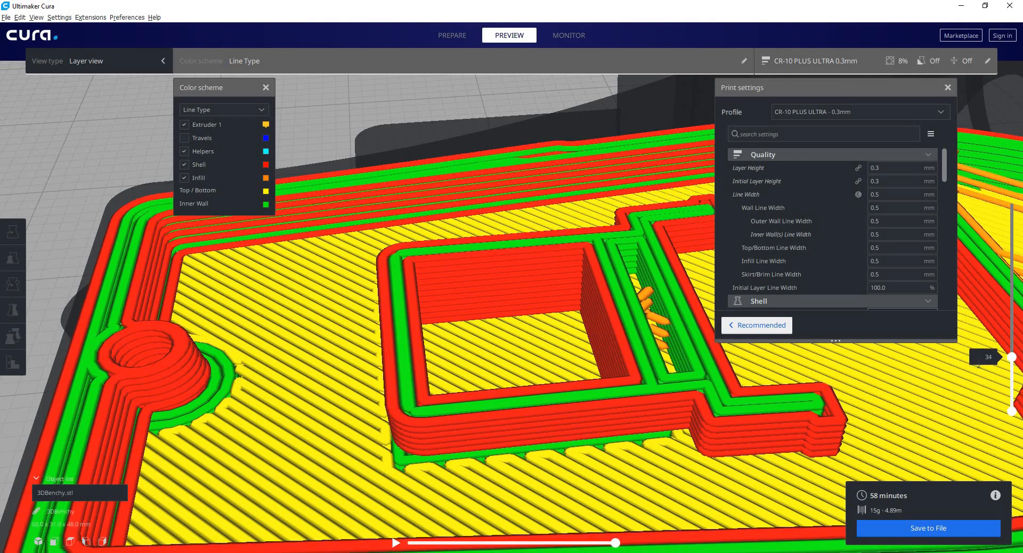
key(Up)
key(Up)
key(Up)
key(Up)
key(Up)
key(Up)
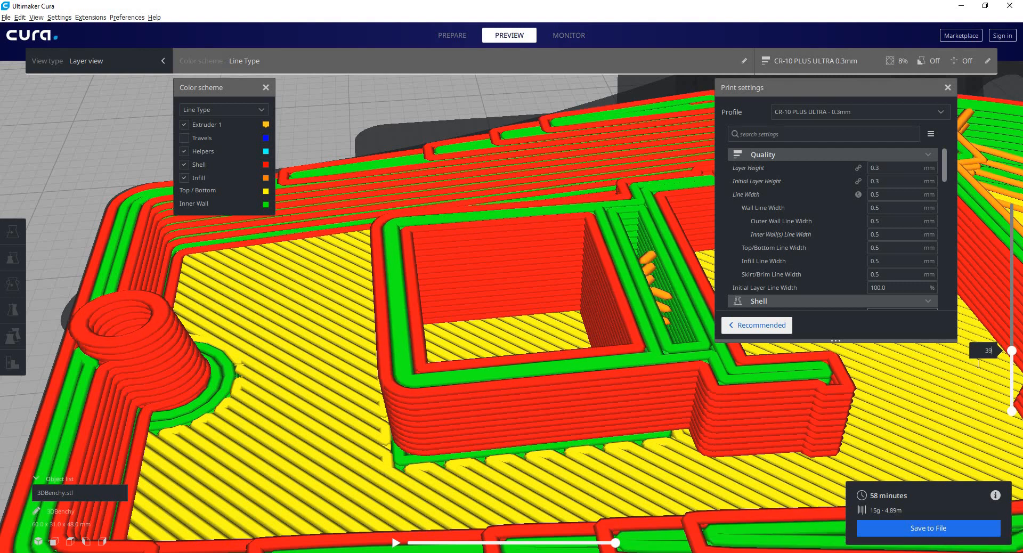
key(Up)
key(Up)
key(Up)
key(Up)
key(Up)
key(Up)
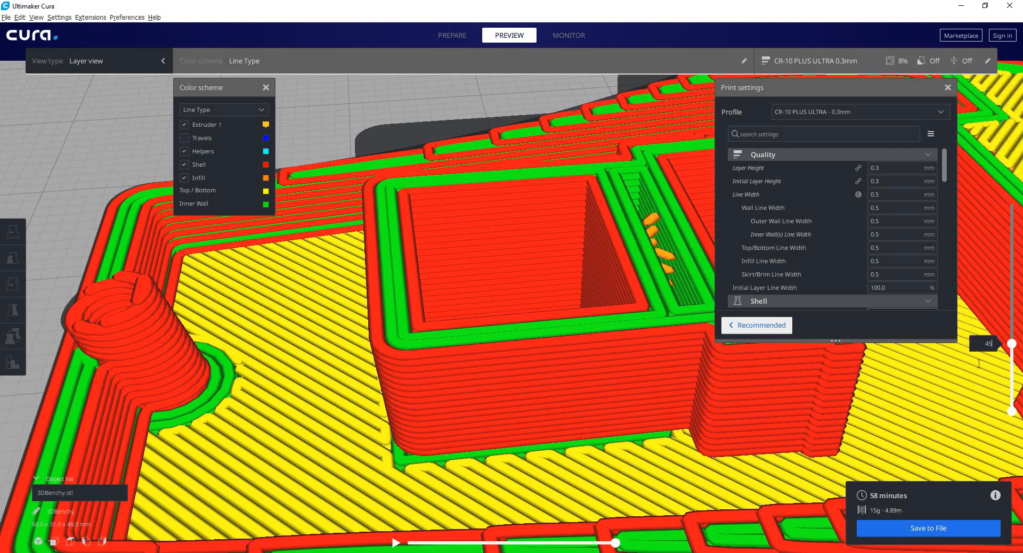
key(Up)
key(Up)
key(Up)
key(Up)
key(Up)
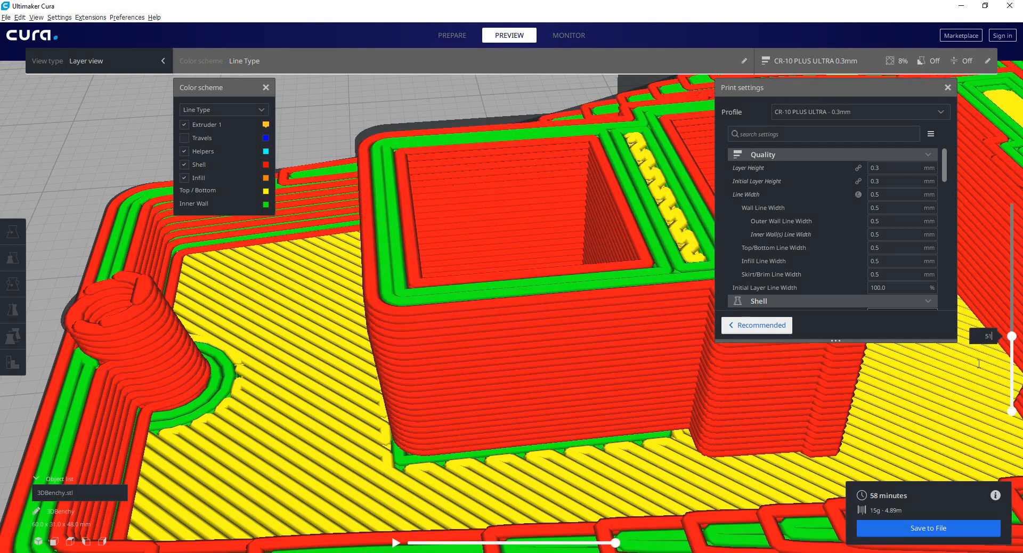
Bring the preview back down one layer at a time to layer 30, examining the infill between the box and cabin walls.
key(Down)
key(Down)
key(Down)
key(Down)
key(Down)
key(Down)
key(Down)
key(Down)
key(Down)
key(Down)
key(Down)
key(Down)
key(Down)
key(Down)
key(Down)
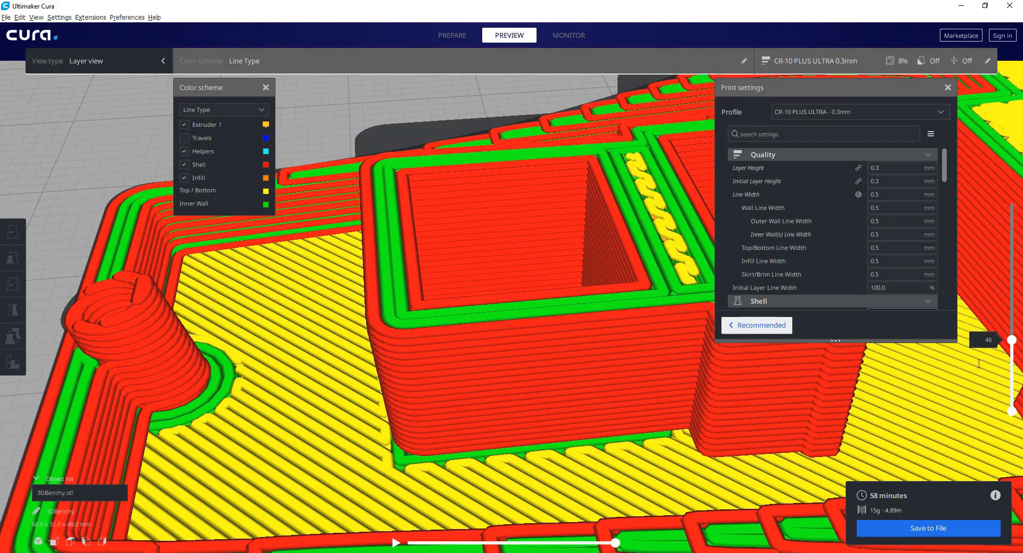
key(Down)
key(Down)
key(Down)
key(Down)
key(Down)
key(Down)
key(Down)
key(Down)
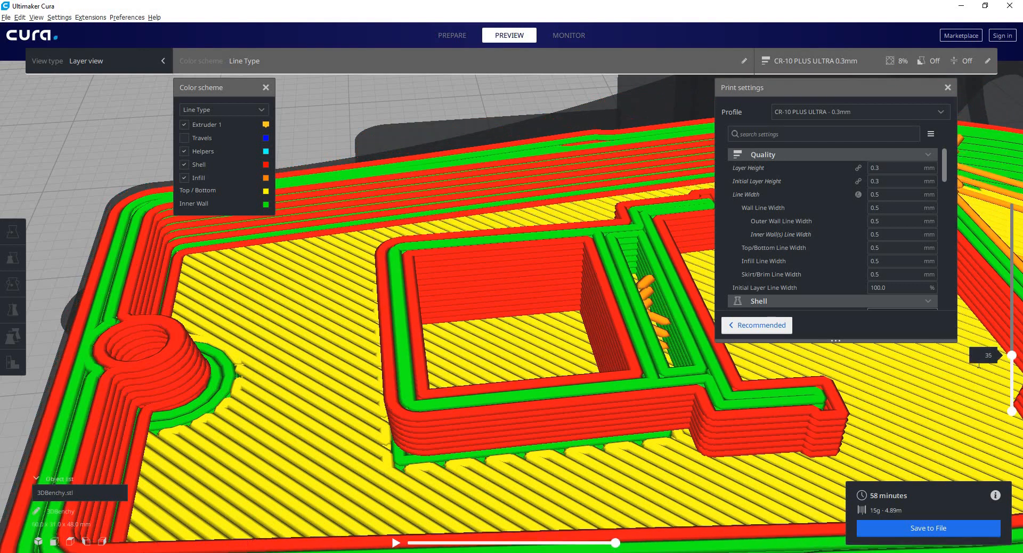
key(Up)
key(Up)
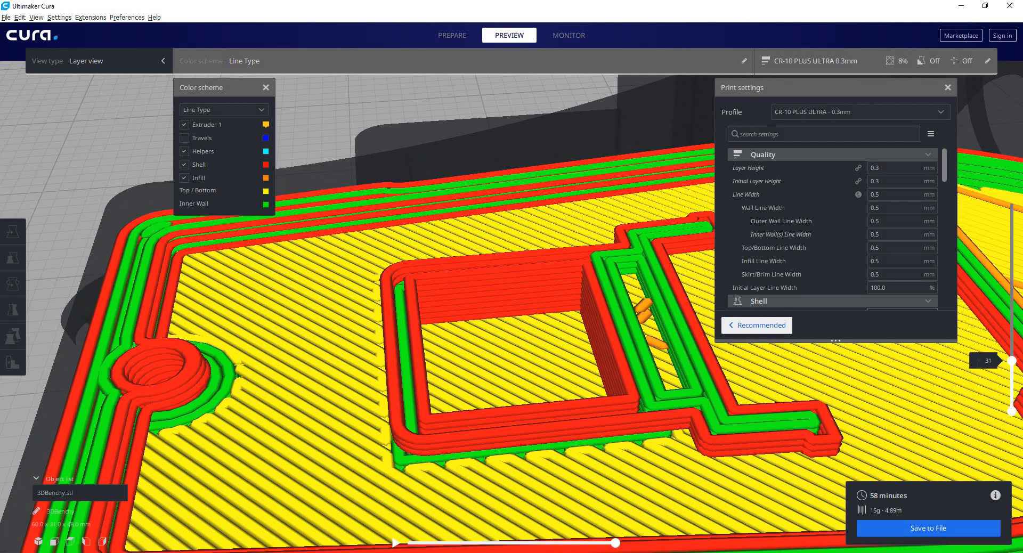
key(Down)
key(Down)
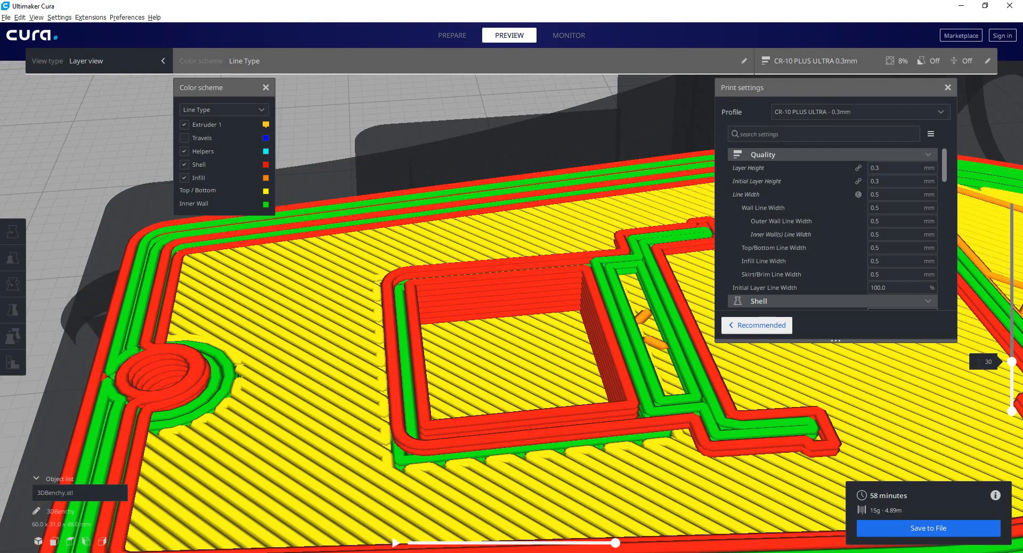
Compare layers 30 and 31 and inspect the box walls and surrounding deck at layer 31.
key(Up)
key(Up)
key(Down)
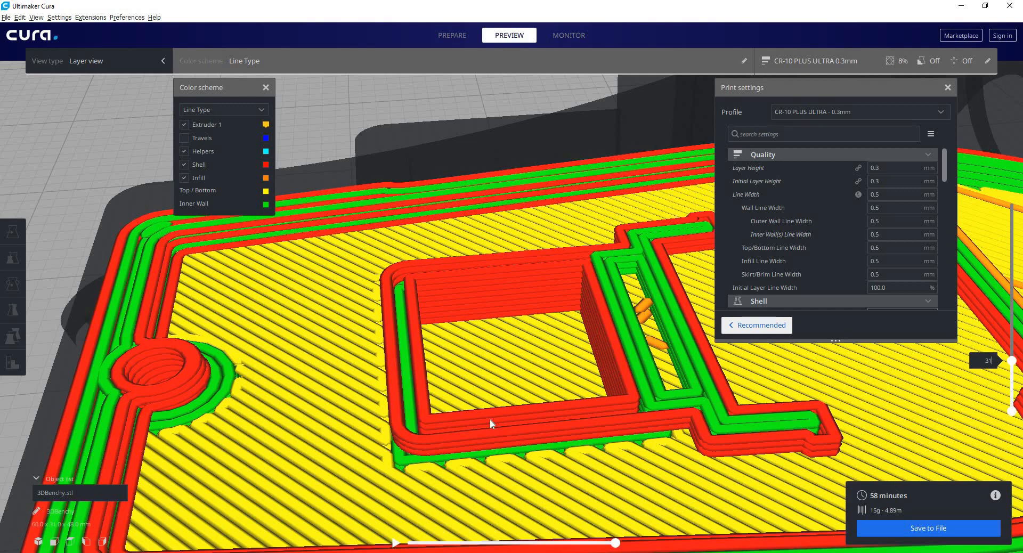
scroll(490, 424, down, 5)
right_drag(554, 439, 573, 420)
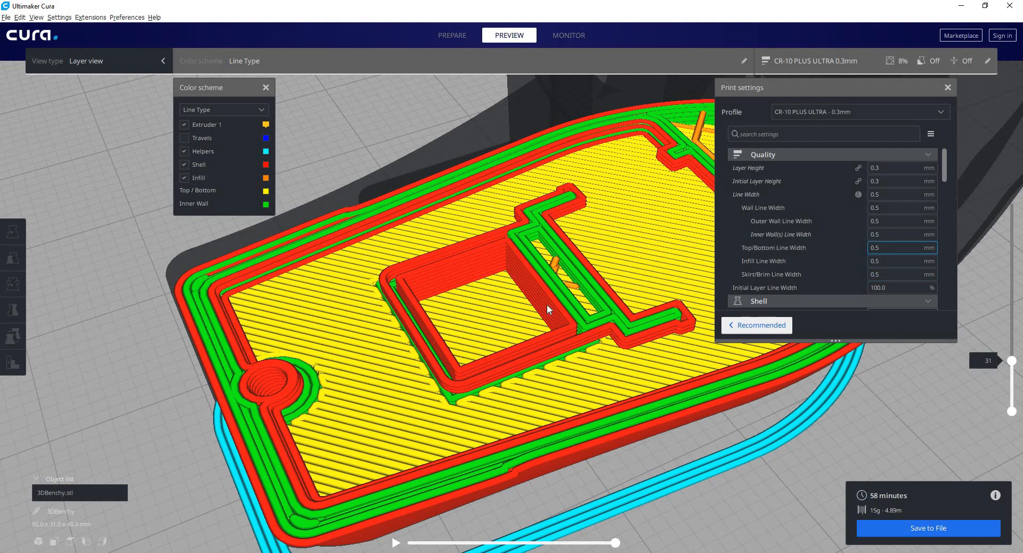
right_drag(547, 304, 633, 275)
Set the Line Width to 0.4 mm, reslice the model, and show the layers up to layer 29 around the box.
click(899, 195)
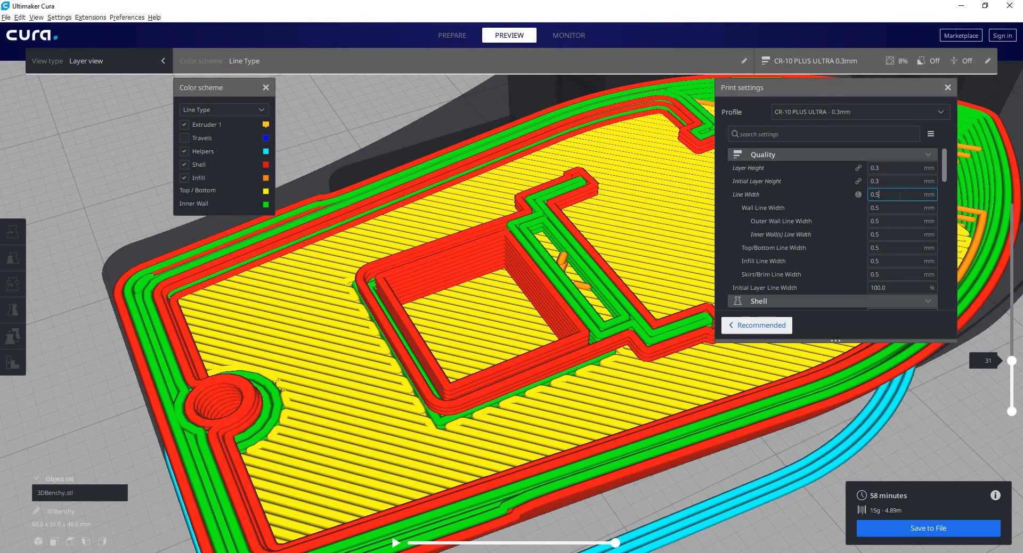
text(4)
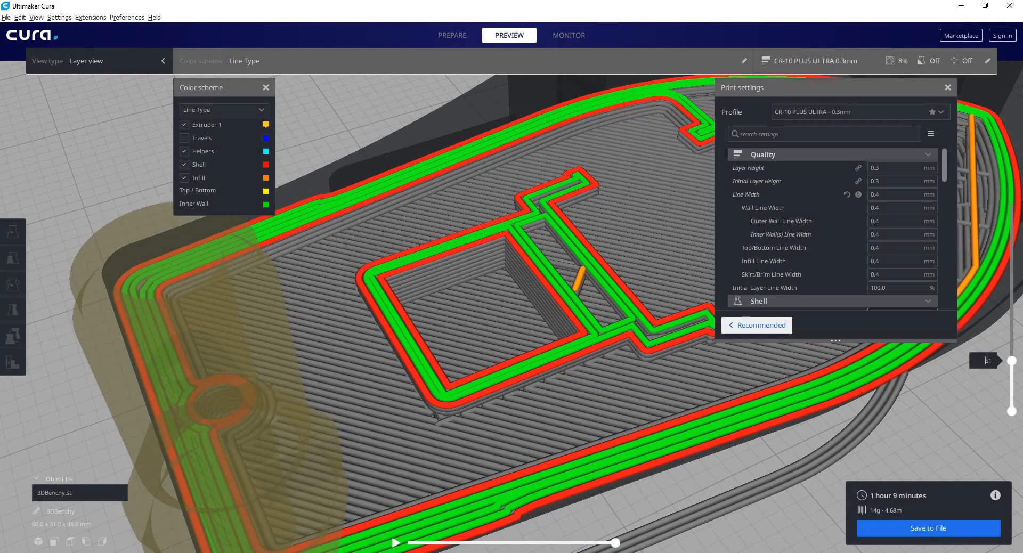
key(Down)
key(Down)
key(Down)
key(Up)
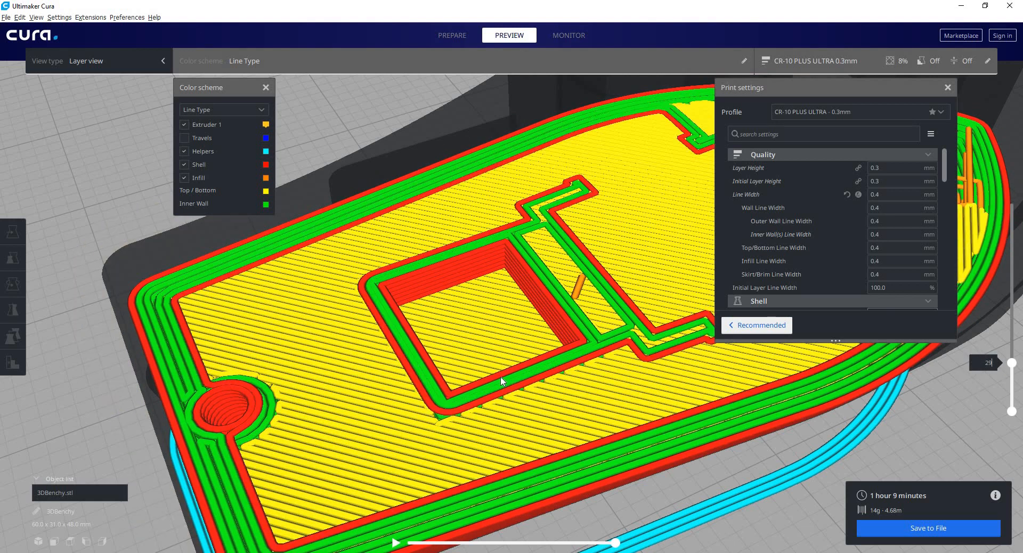
Raise the preview one layer at a time from layer 29 to about layer 38, examining the box walls up close.
right_drag(494, 381, 419, 387)
scroll(419, 388, up, 5)
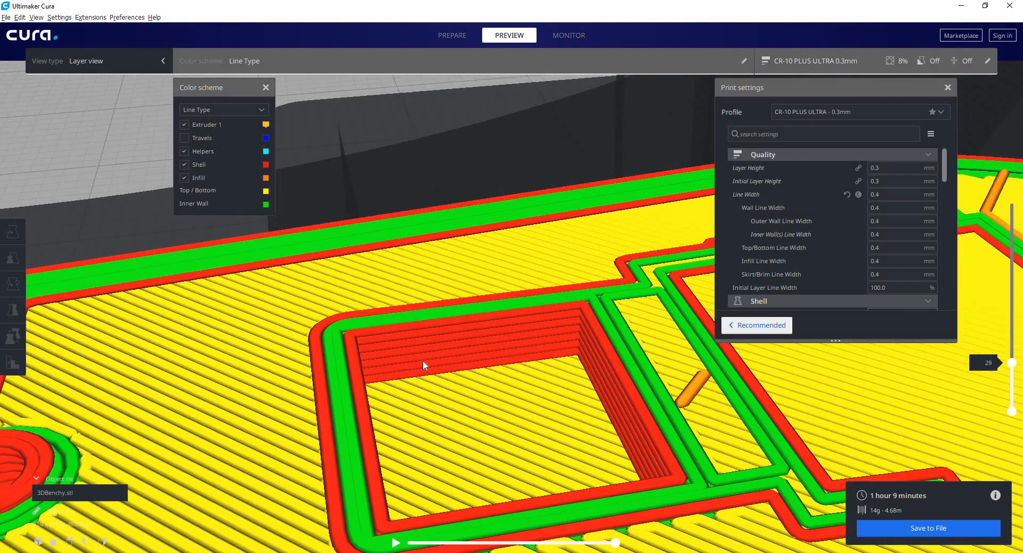
middle_drag(427, 345, 415, 353)
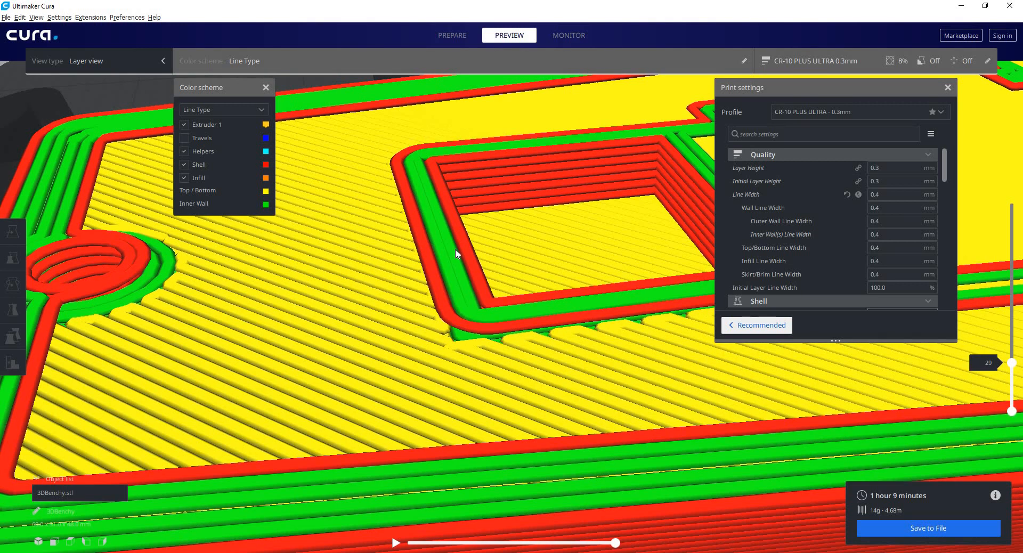
key(Up)
key(Up)
key(Up)
key(Up)
key(Up)
key(Up)
key(Up)
key(Up)
key(Up)
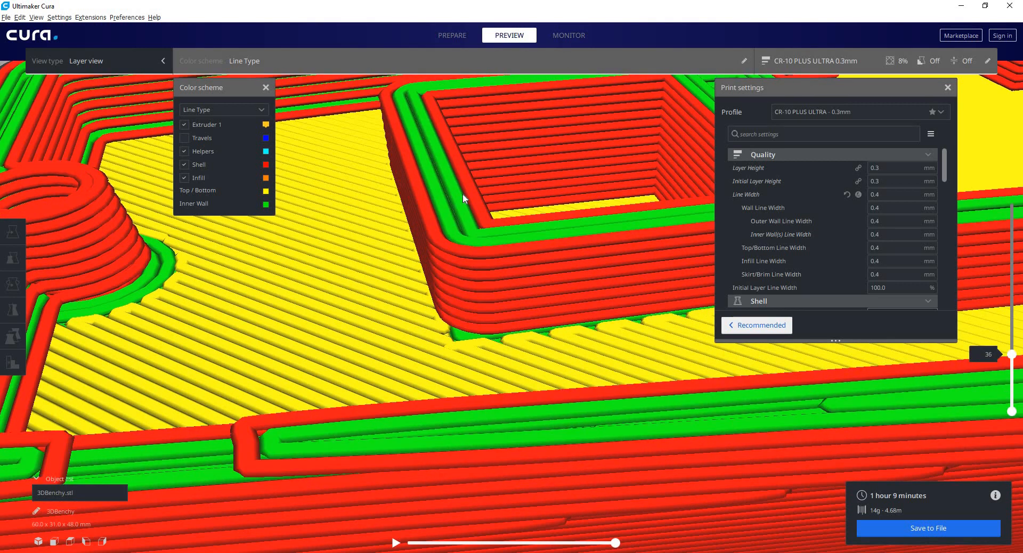
Raise the preview one layer at a time to layer 45 and examine the lines at the corner of the box walls.
middle_drag(438, 205, 350, 221)
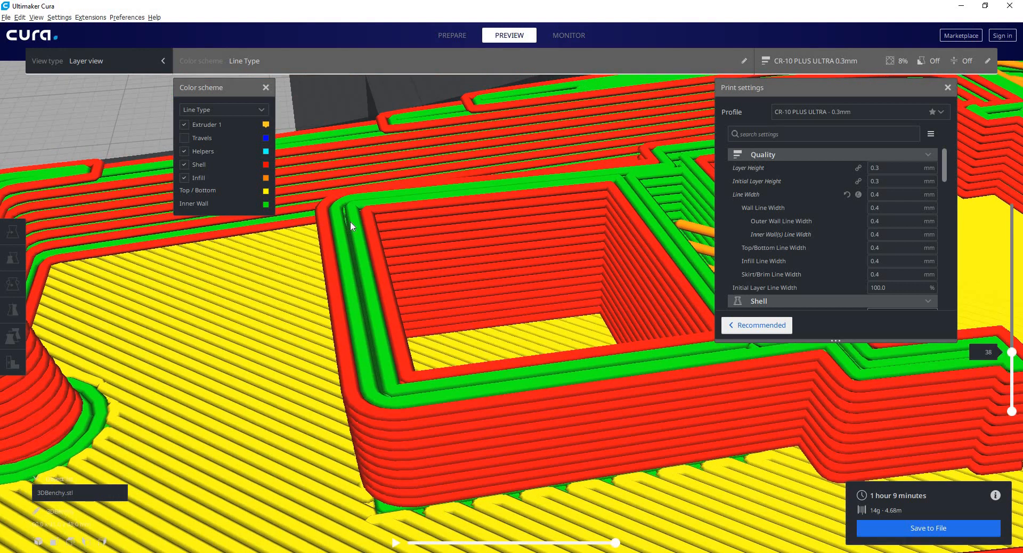
key(Up)
key(Up)
key(Up)
key(Up)
key(Up)
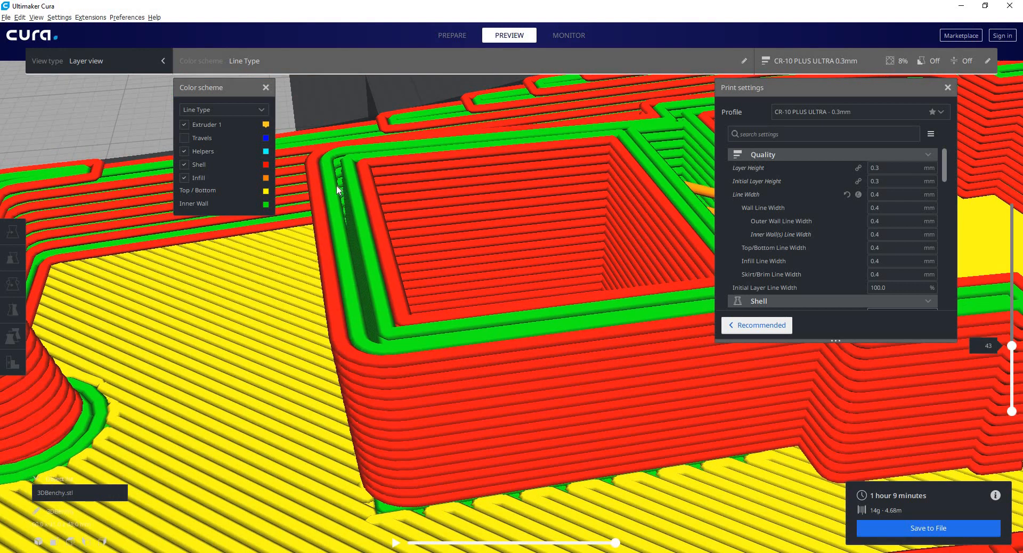
key(Up)
key(Up)
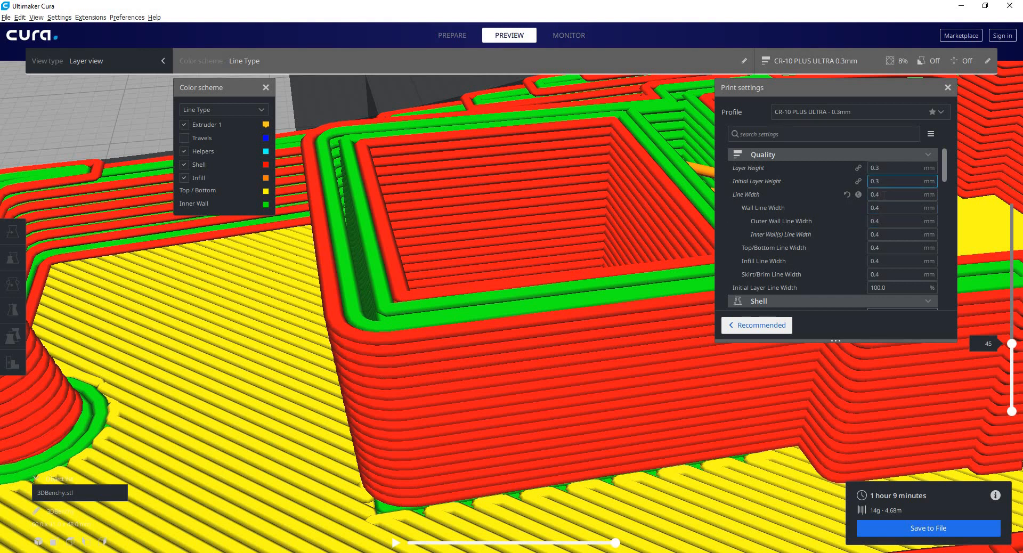
Raise the preview to layer 51 and look over the box, deck and hull walls.
click(884, 195)
click(553, 292)
key(Up)
key(Up)
key(Up)
key(Up)
key(Up)
key(Up)
scroll(547, 293, down, 5)
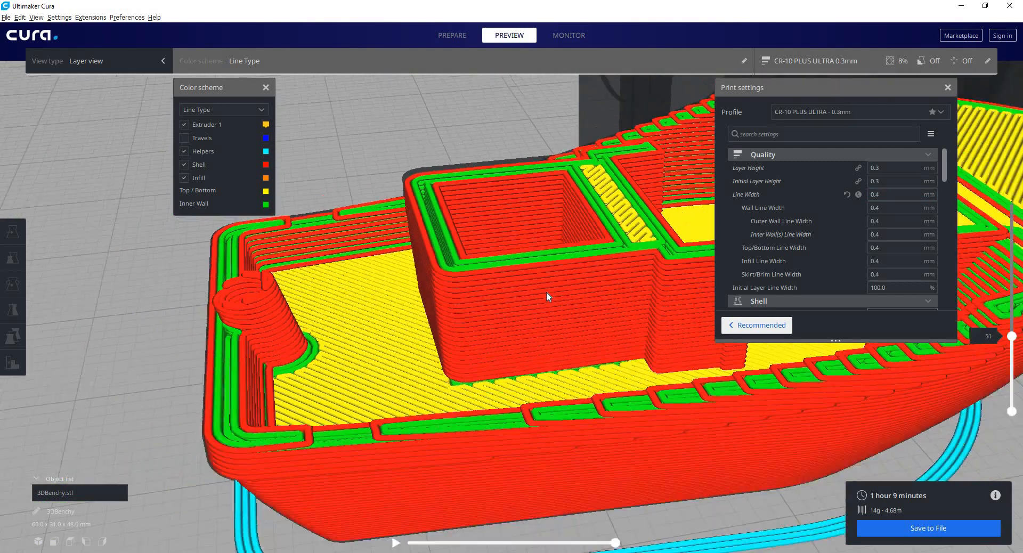
scroll(546, 292, down, 3)
Raise the preview one layer at a time to about layer 78 and examine the cabin pillars from above.
key(Up)
key(Up)
key(Up)
key(Up)
key(Up)
key(Up)
key(Up)
key(Up)
key(Up)
key(Up)
key(Up)
key(Up)
key(Up)
key(Up)
key(Up)
key(Up)
key(Up)
key(Up)
key(Up)
key(Up)
right_drag(522, 297, 502, 330)
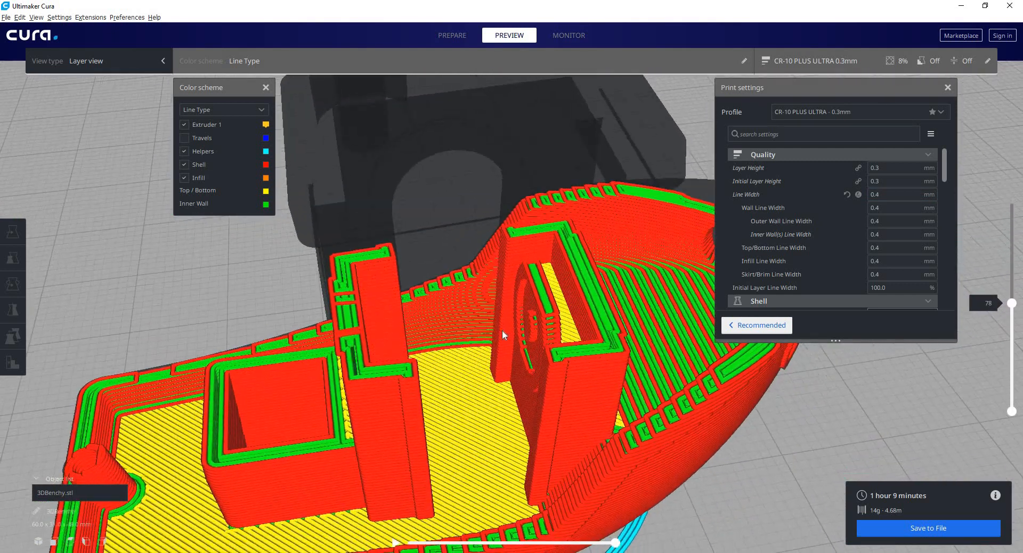
Lower the preview one layer at a time to layer 18 and view the bow's infill from above.
key(Down)
key(Down)
key(Down)
key(Down)
key(Down)
key(Down)
key(Down)
key(Down)
key(Down)
key(Down)
key(Down)
key(Down)
key(Down)
key(Down)
key(Down)
key(Down)
key(Down)
key(Down)
key(Down)
key(Down)
key(Down)
key(Down)
key(Down)
key(Down)
key(Down)
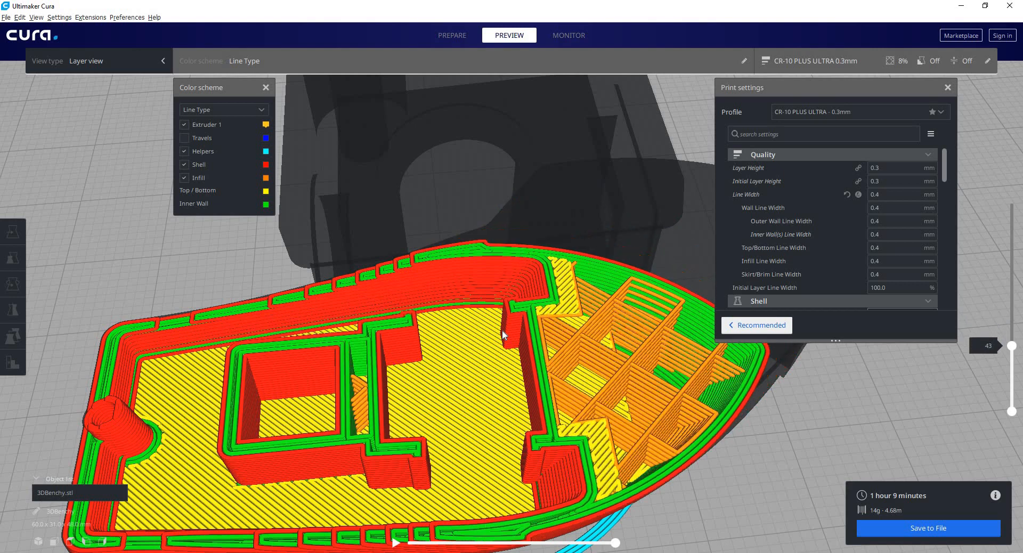
key(Down)
key(Down)
key(Down)
key(Down)
key(Down)
key(Down)
key(Down)
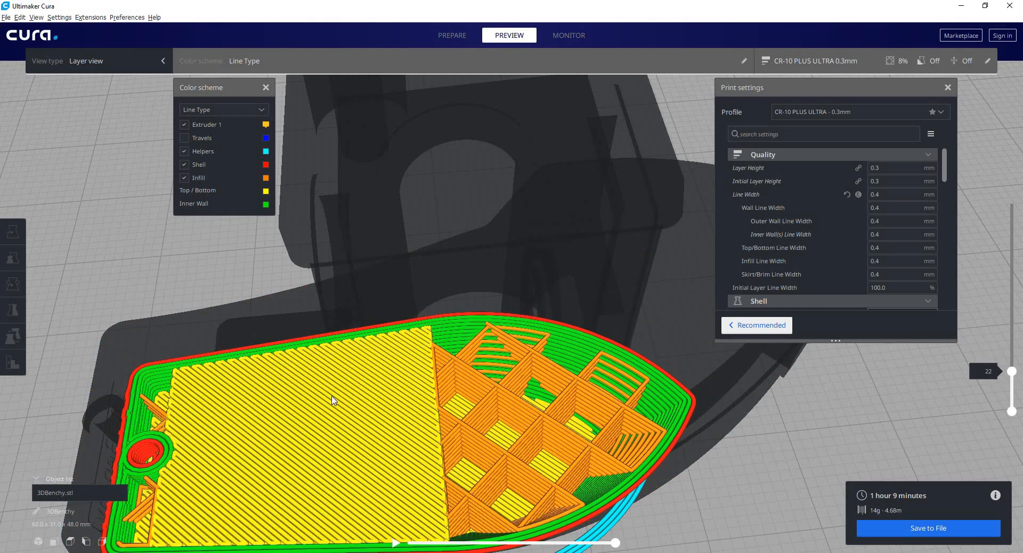
right_drag(340, 404, 474, 373)
Set the Infill Density to 30%, reslice the model, and show the layers up to layer 19.
click(822, 158)
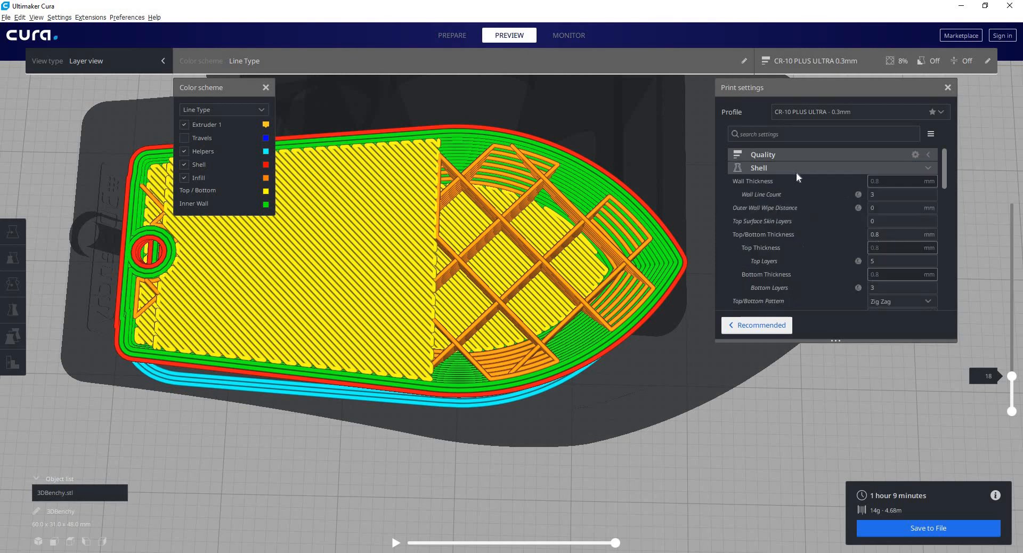
click(797, 167)
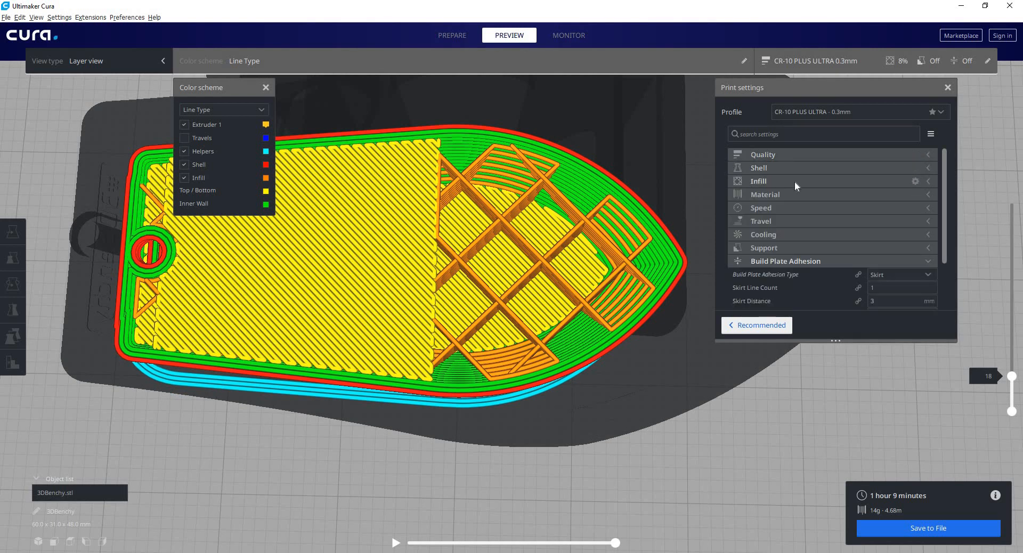
click(795, 181)
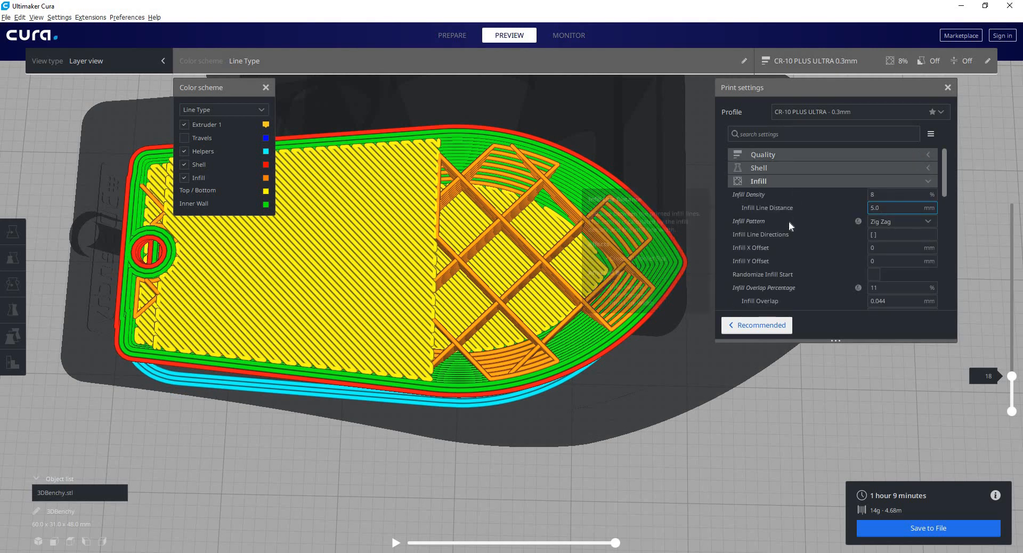
click(888, 196)
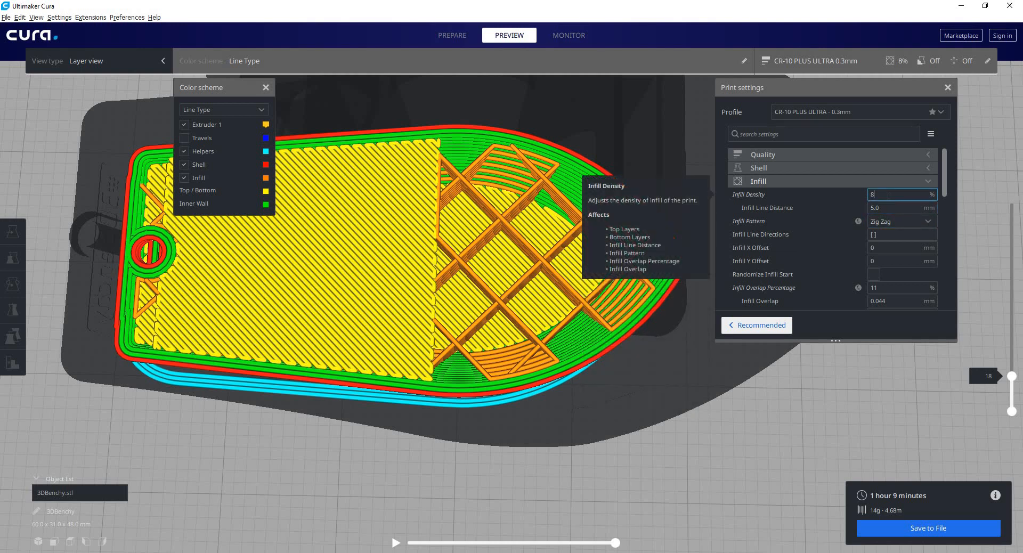
text(30)
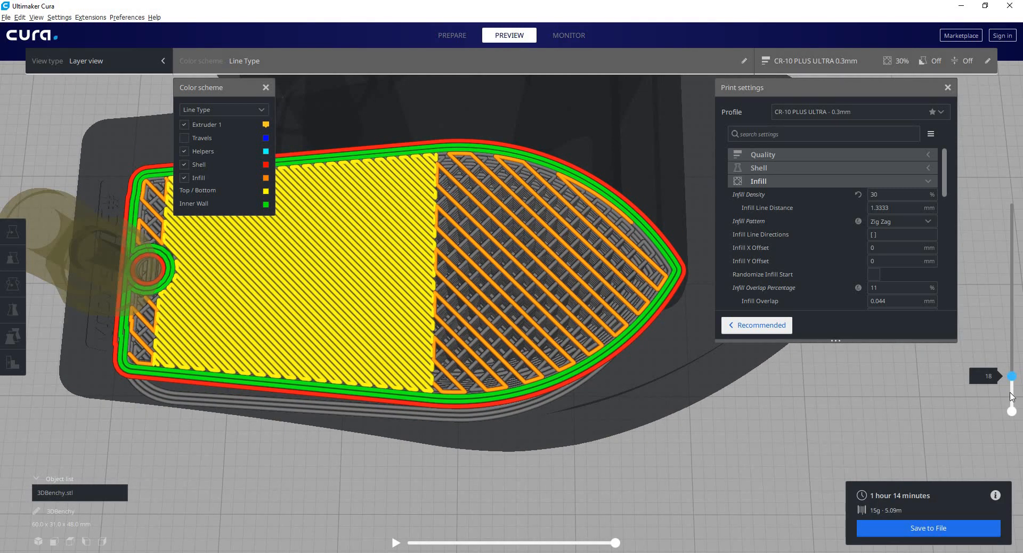
drag(1011, 397, 1012, 376)
right_drag(667, 376, 639, 376)
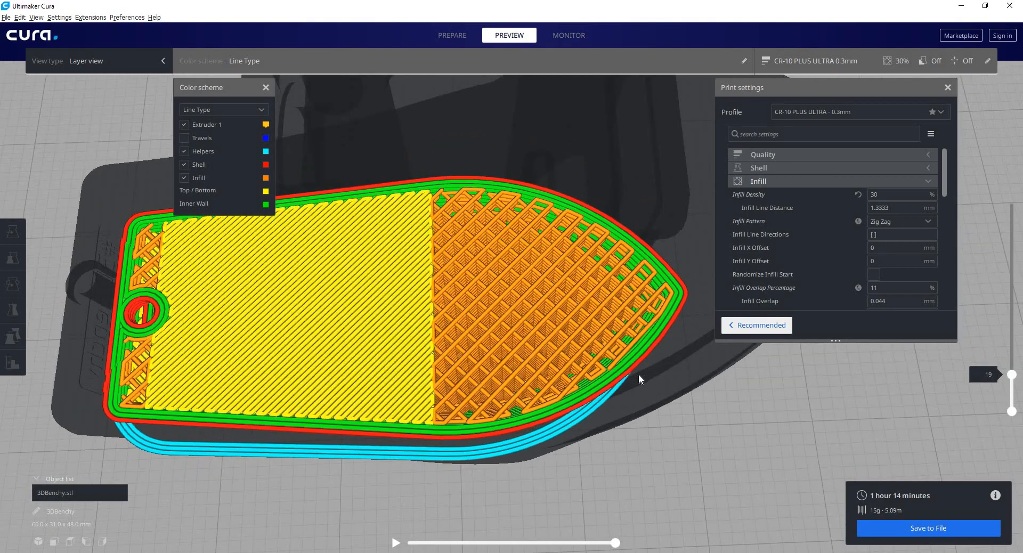
Examine the Zig Zag infill in the bow at layer 19 from several angles and distances.
scroll(638, 373, up, 8)
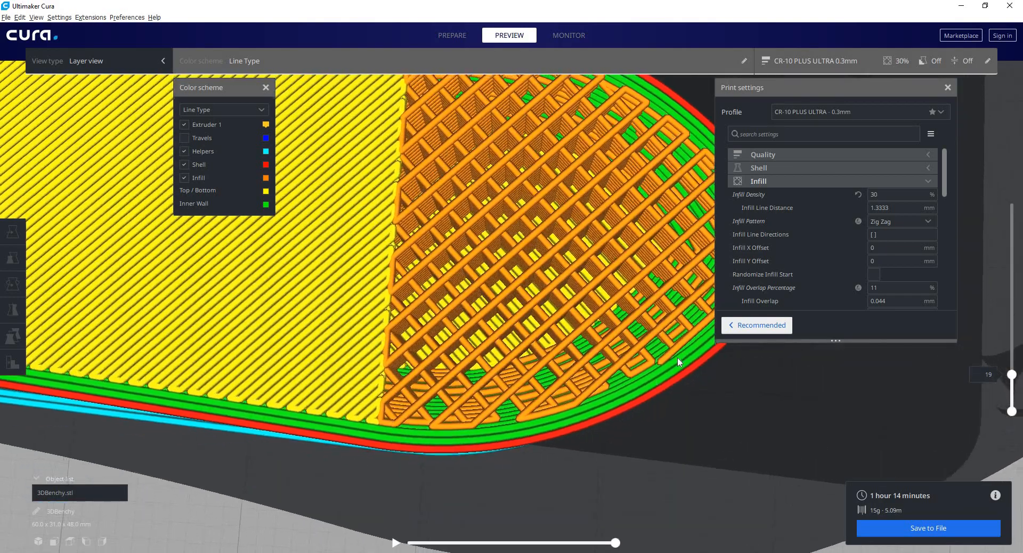
scroll(666, 356, down, 5)
scroll(620, 328, up, 8)
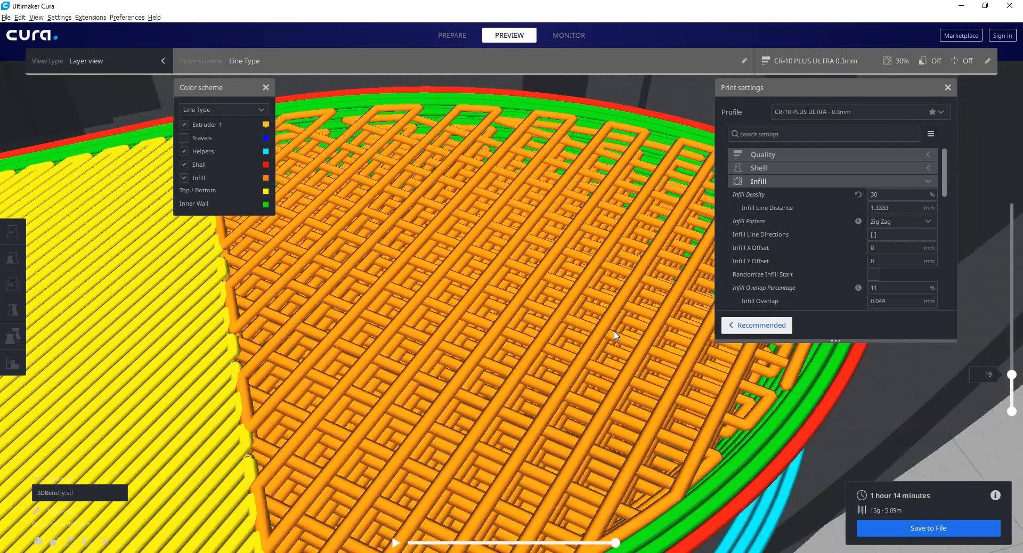
scroll(615, 335, down, 5)
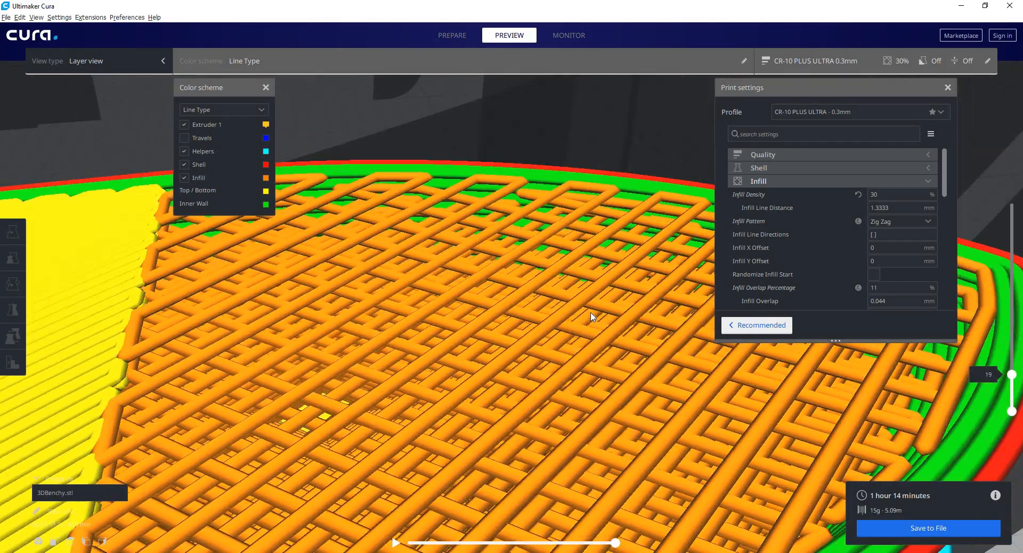
scroll(590, 314, down, 4)
scroll(586, 319, up, 5)
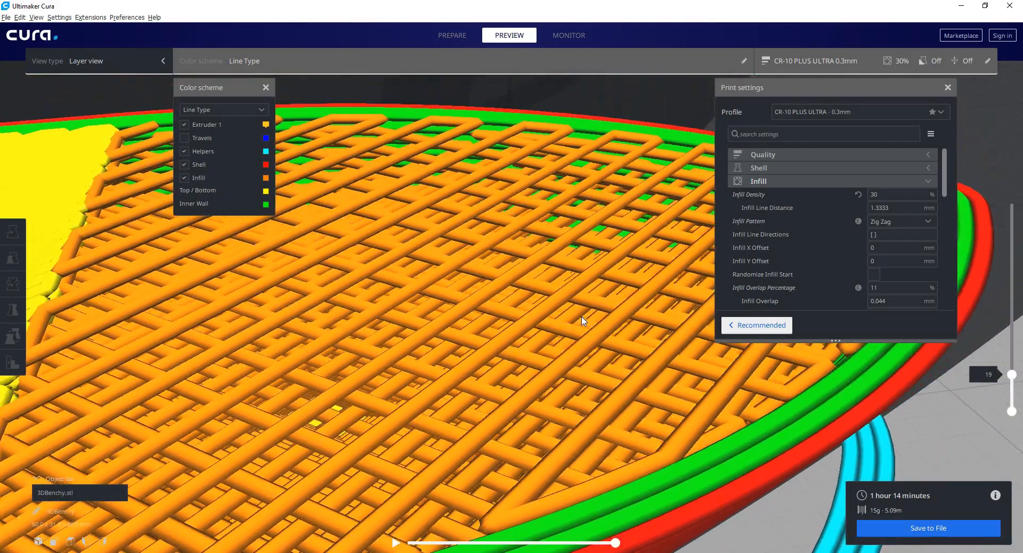
scroll(586, 309, down, 2)
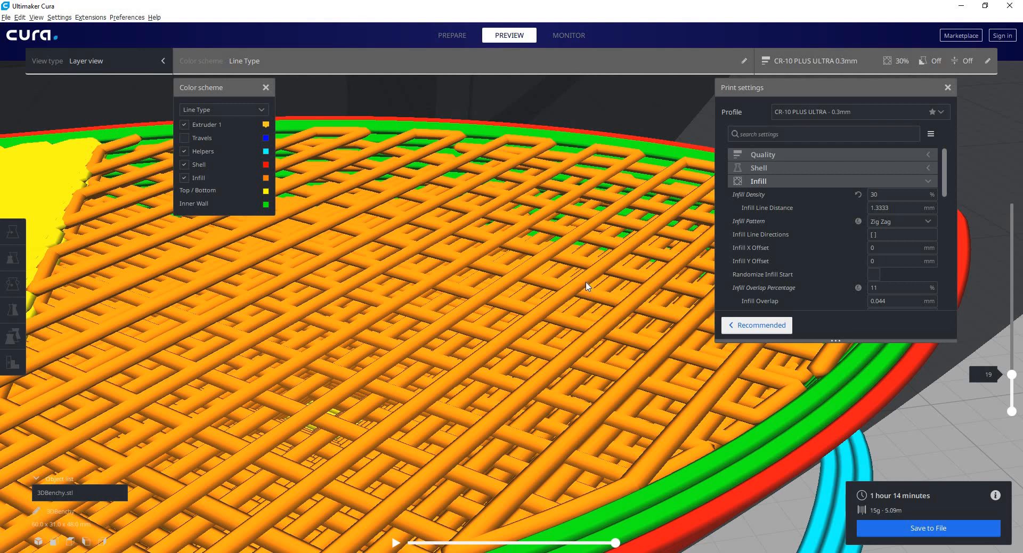
right_drag(557, 282, 544, 334)
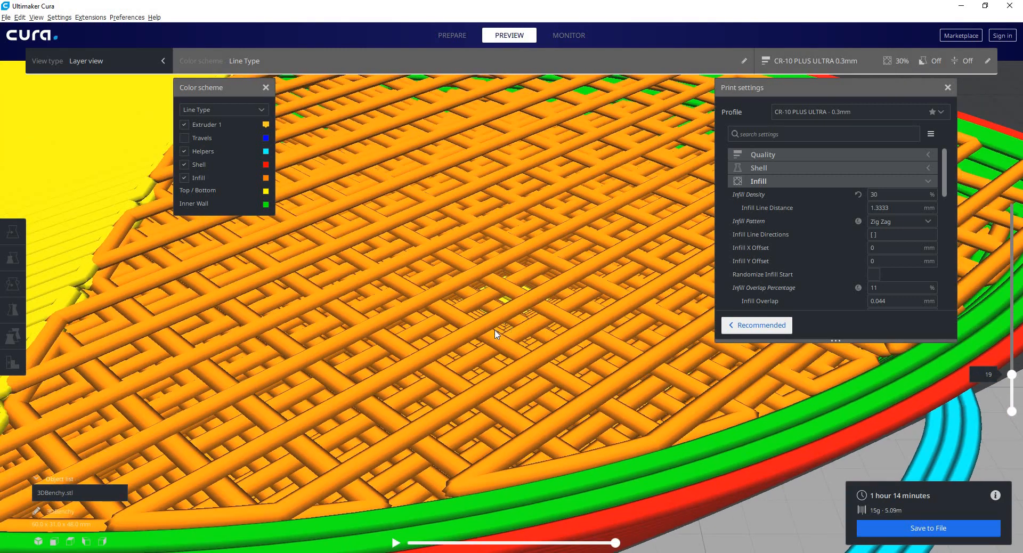
scroll(492, 341, down, 5)
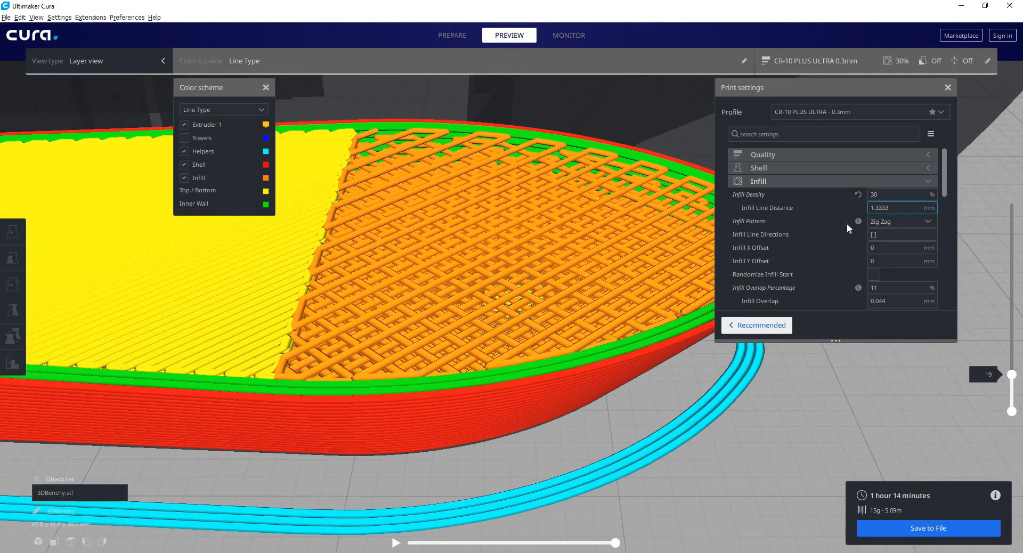
Change the Infill Pattern to Grid and reslice the model.
click(885, 221)
click(884, 235)
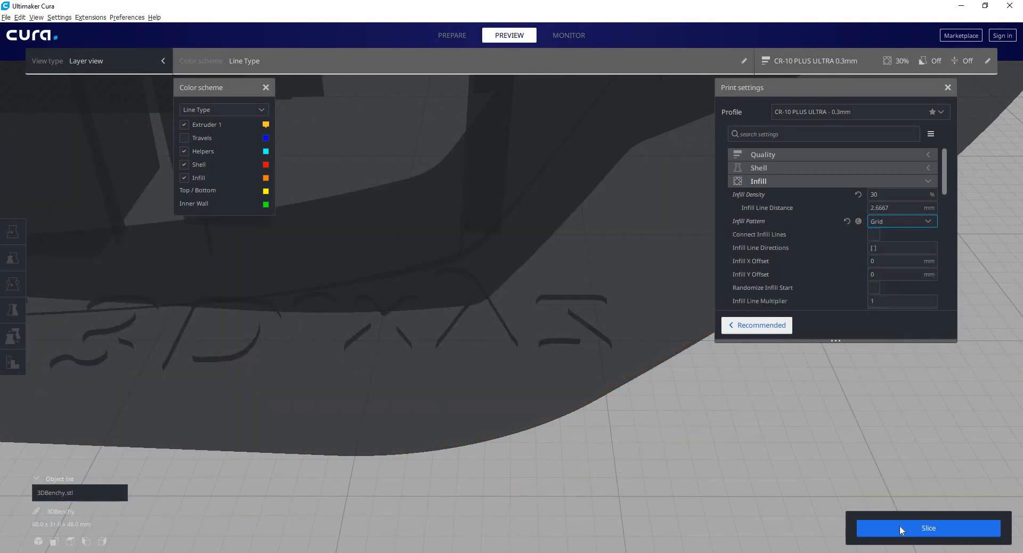
scroll(694, 388, up, 5)
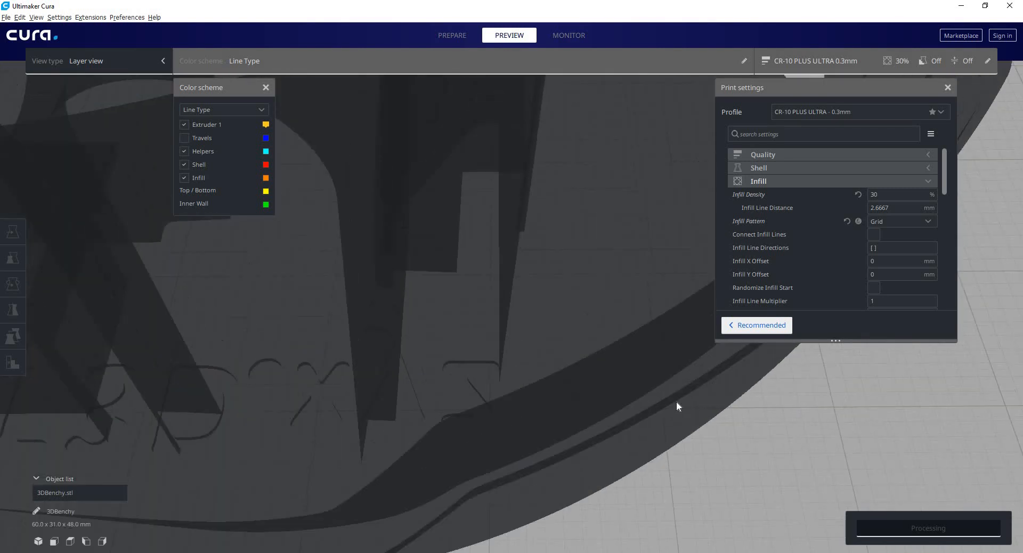
middle_drag(676, 402, 703, 425)
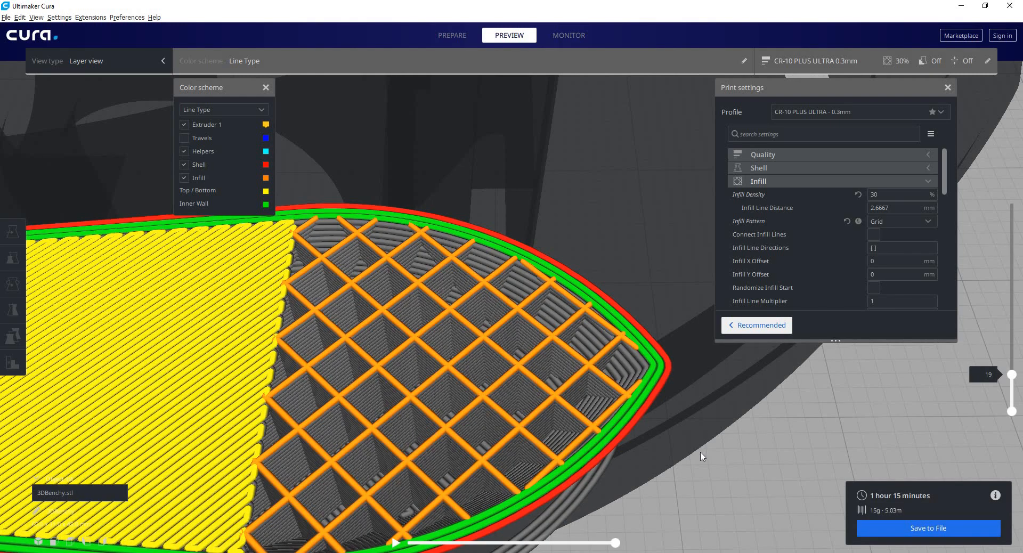
Step the preview down from layer 24 to layer 21 and examine the Grid infill in the bow.
scroll(1011, 377, up, 5)
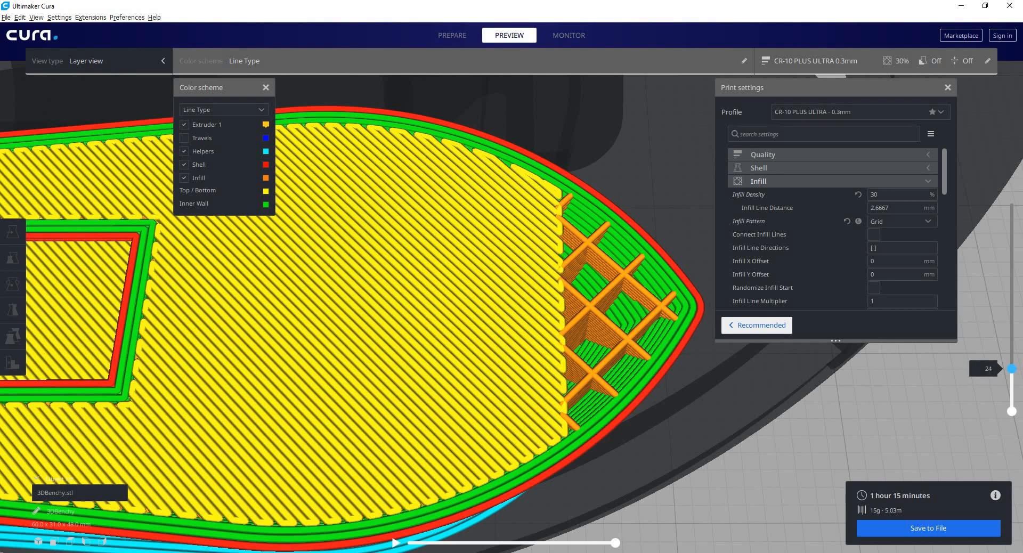
key(Down)
key(Down)
key(Down)
right_drag(579, 383, 549, 347)
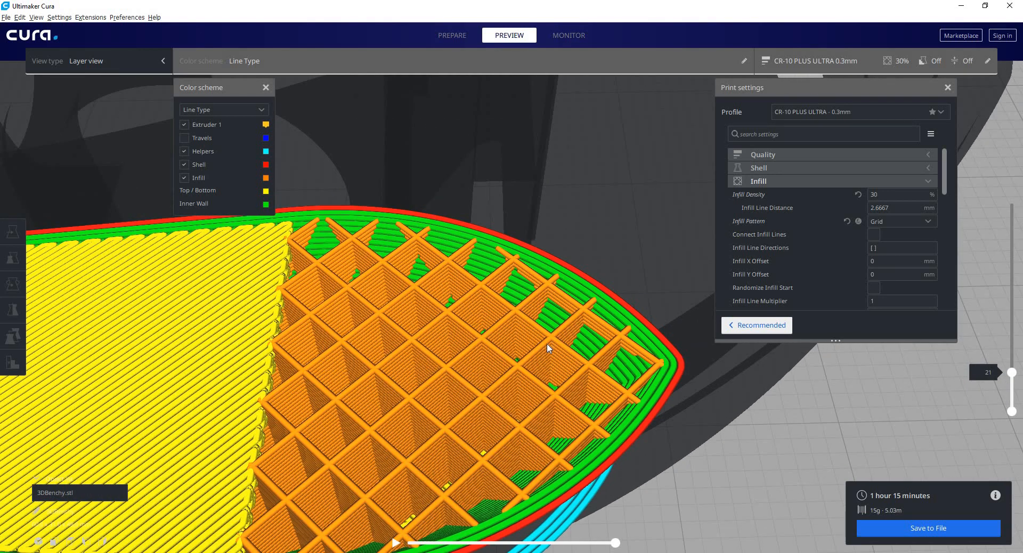
middle_drag(548, 347, 557, 295)
right_drag(557, 295, 525, 347)
scroll(549, 310, up, 6)
scroll(524, 345, down, 6)
right_drag(543, 273, 597, 330)
Change the Infill Pattern to Gyroid with Connect Infill Lines off, and reslice the model.
click(874, 234)
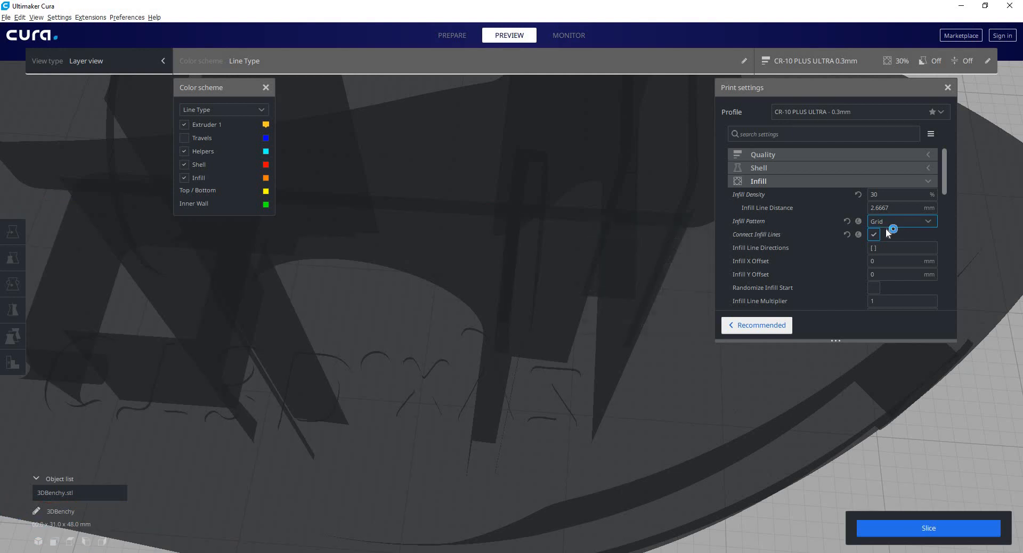
click(910, 219)
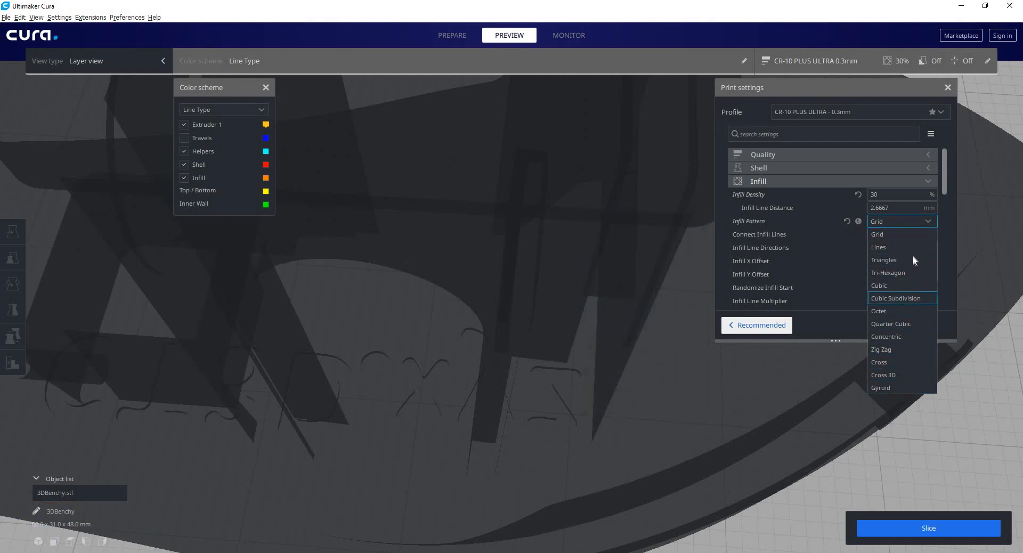
click(905, 387)
click(901, 535)
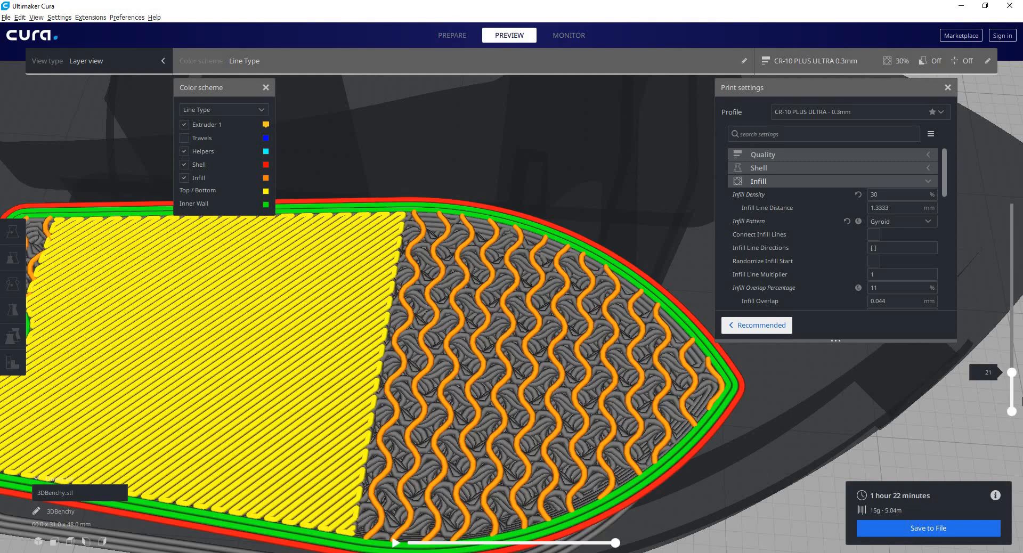
Raise the preview to layer 134 and examine the layer stepping along the bow's sloped top edge from the side.
mouse_move(1012, 372)
mouse_down()
mouse_move(1012, 392)
mouse_move(1004, 235)
mouse_up()
scroll(687, 309, down, 10)
right_drag(688, 309, 595, 277)
scroll(594, 274, up, 10)
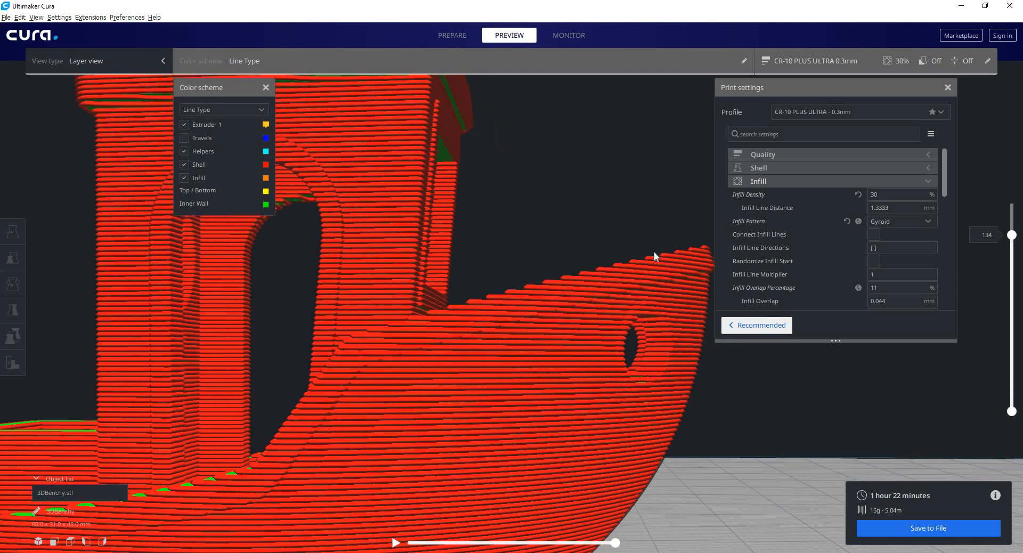
right_drag(654, 251, 644, 254)
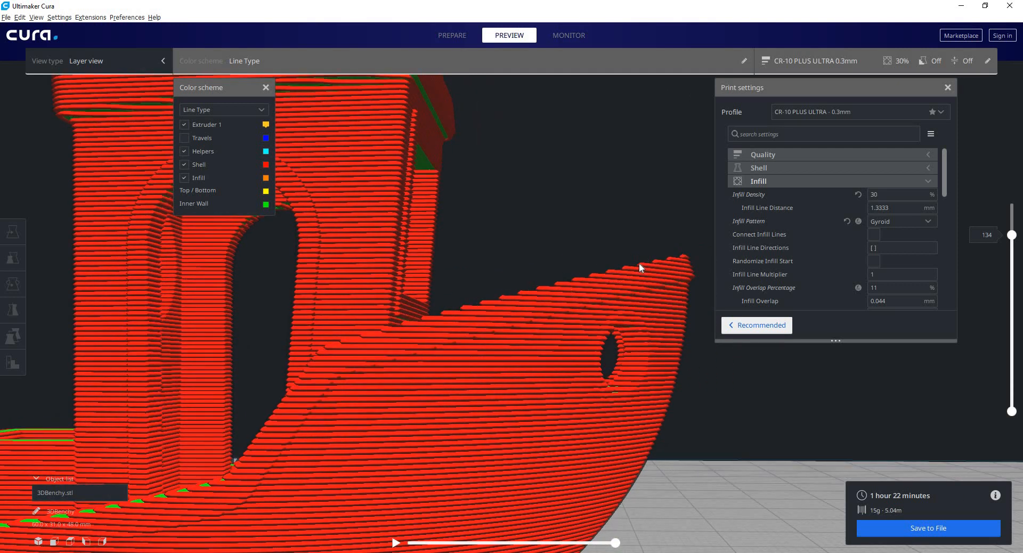
Set the Layer Height to 0.1 mm in the Quality settings and reslice the model.
click(801, 158)
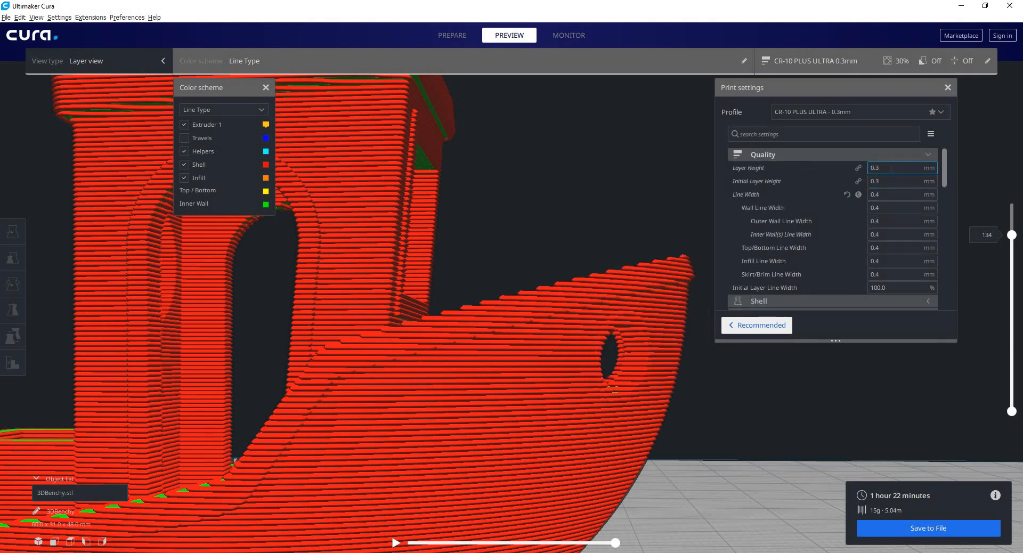
key(BackSpace)
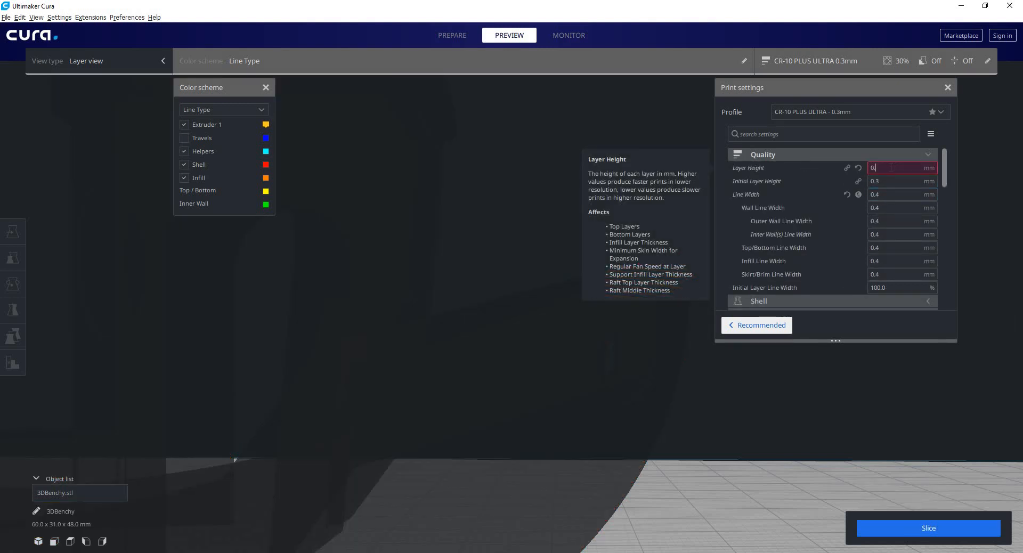
text(1)
click(889, 525)
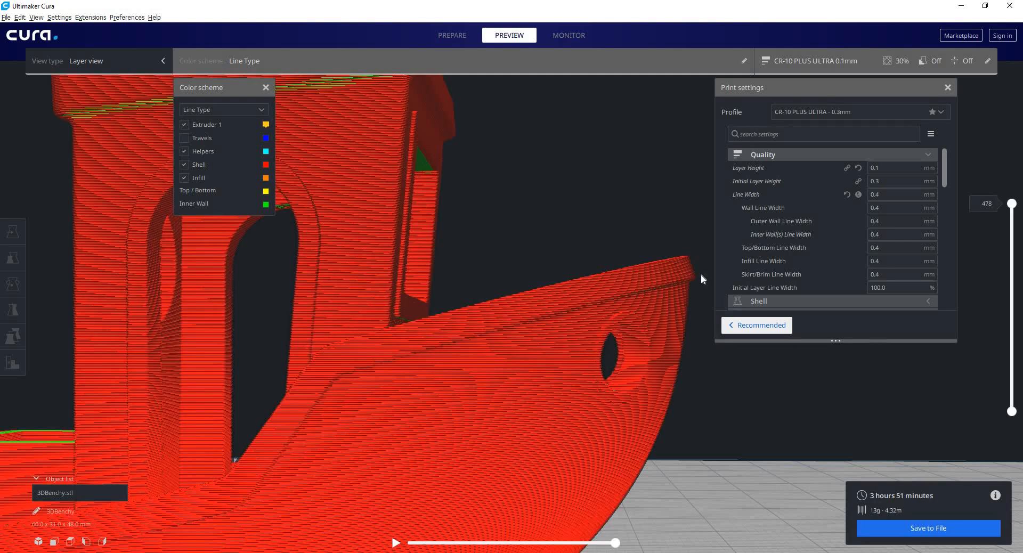
Examine the layer lines along the bow's sloped edge, the cabin roof and the cabin walls from several angles.
scroll(568, 305, up, 8)
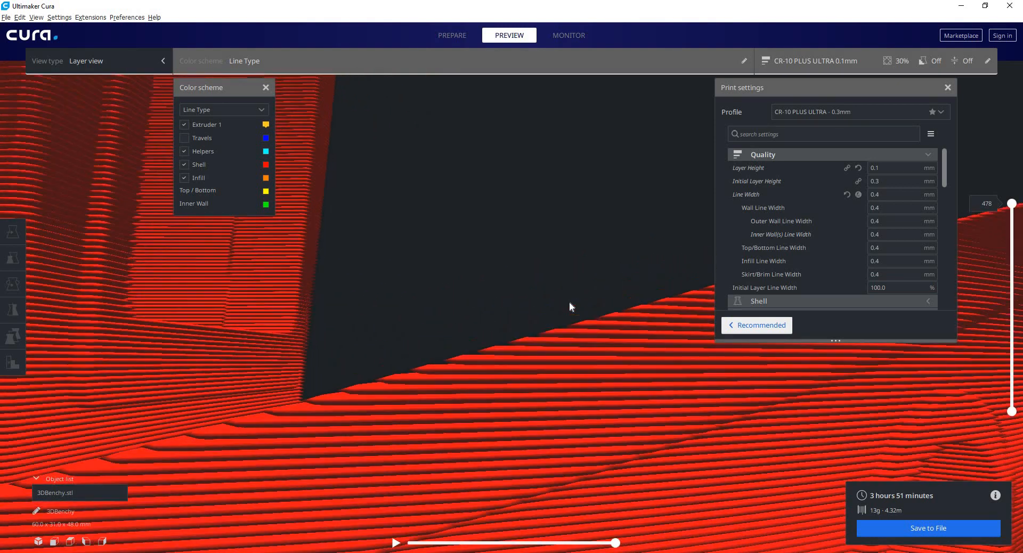
scroll(570, 302, down, 3)
right_click(570, 302)
click(568, 270)
scroll(567, 272, down, 3)
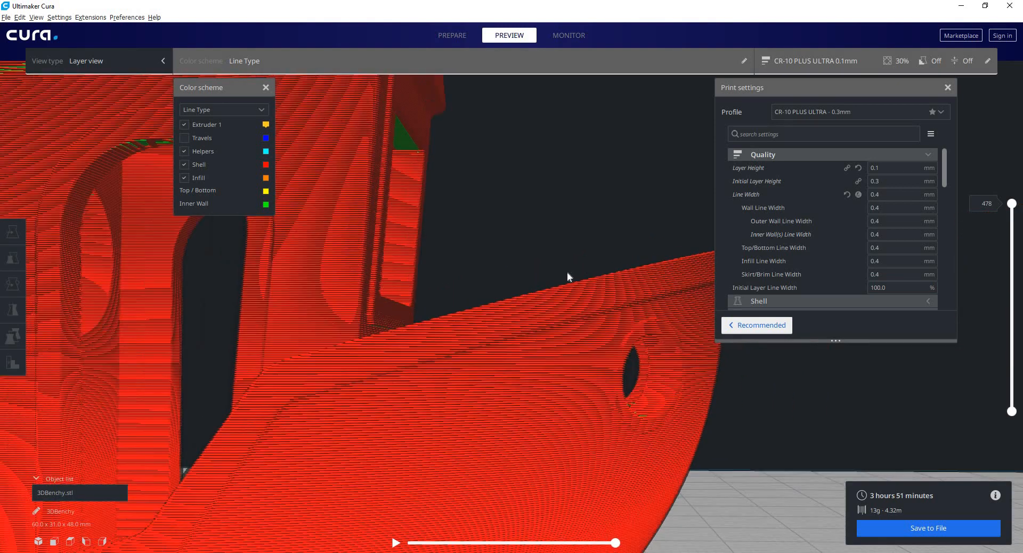
scroll(567, 271, down, 5)
right_drag(509, 252, 440, 266)
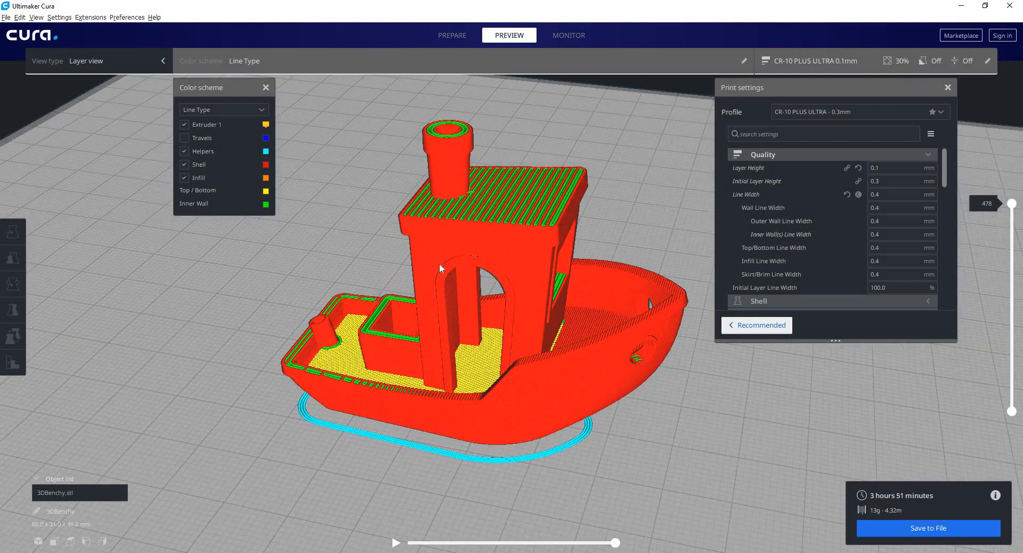
scroll(436, 262, up, 6)
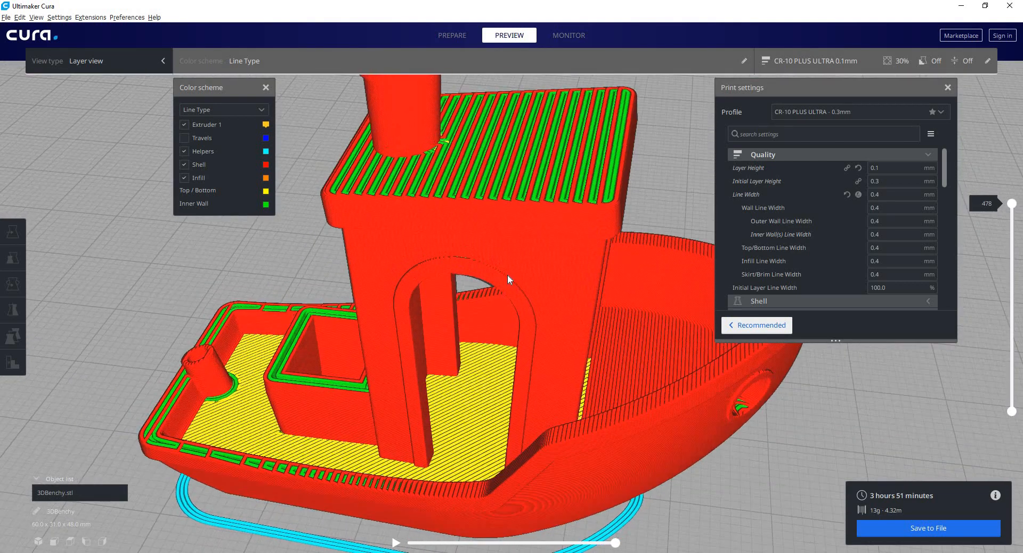
scroll(479, 258, up, 2)
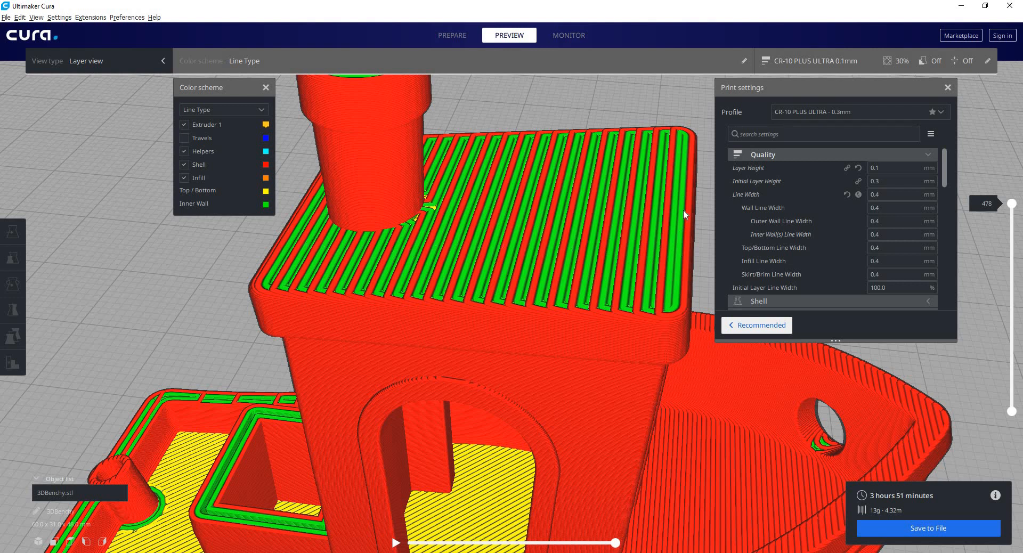
right_drag(683, 211, 693, 237)
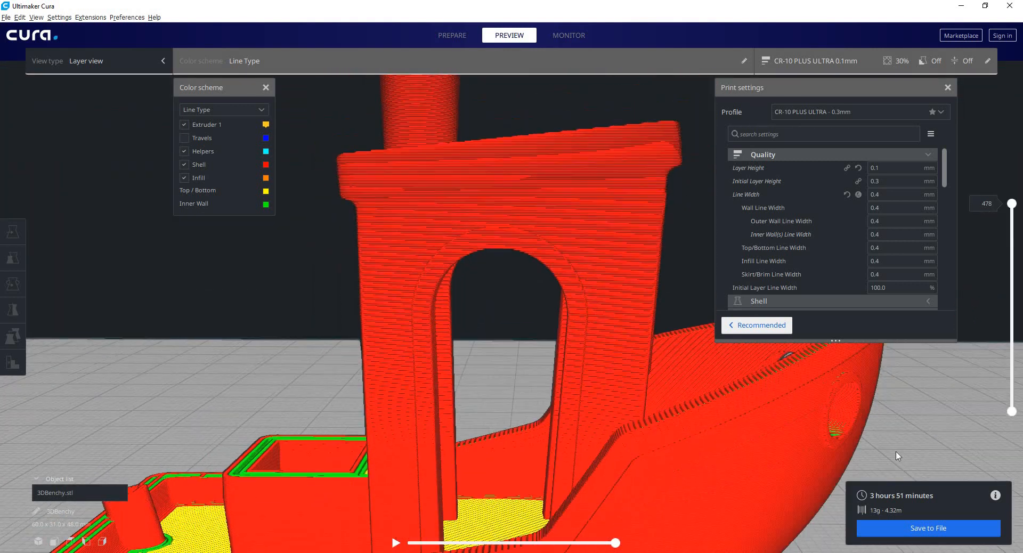
scroll(898, 456, down, 3)
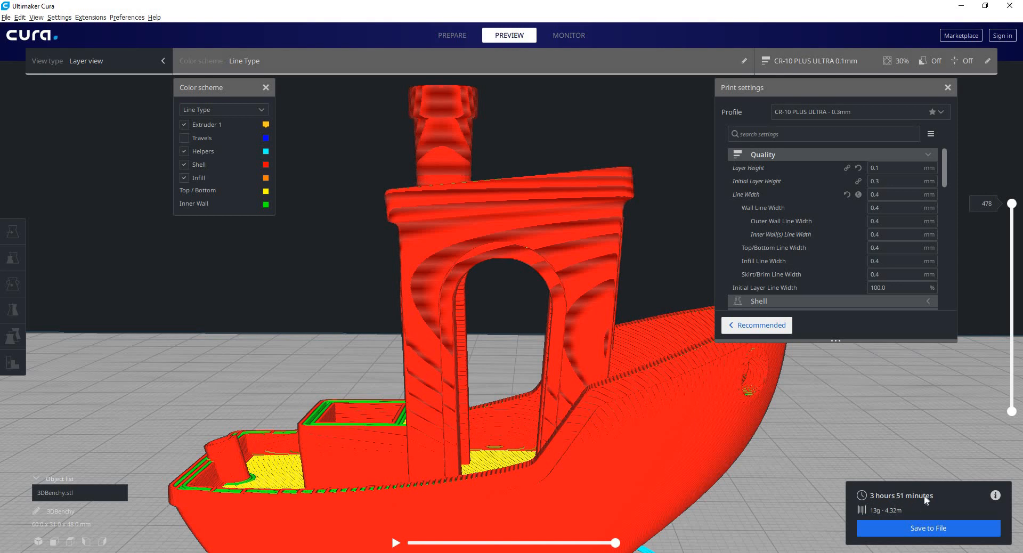
right_drag(676, 423, 676, 469)
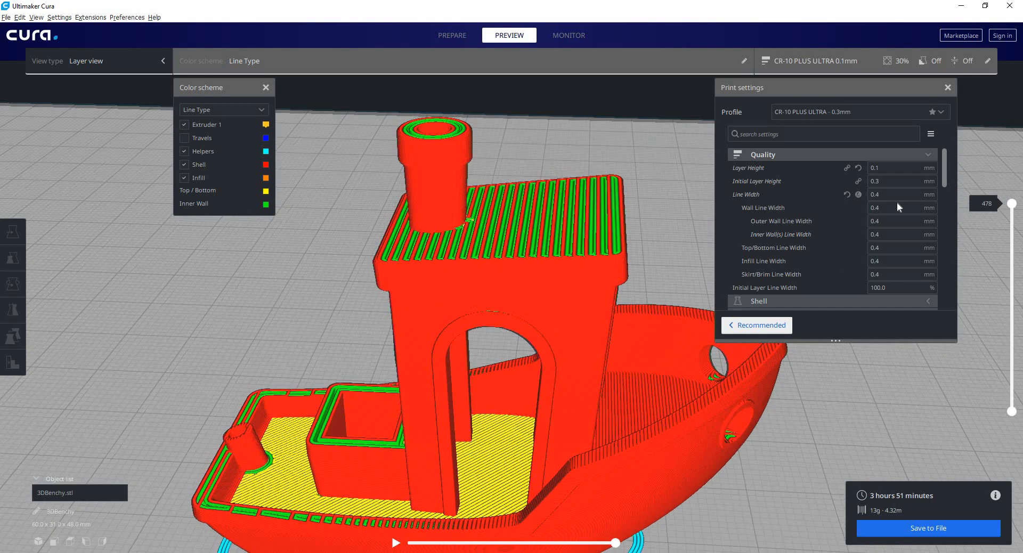
Set the Line Width to 1 mm and the Layer Height to 0.3 mm, and reslice the model.
drag(889, 196, 820, 229)
text(1)
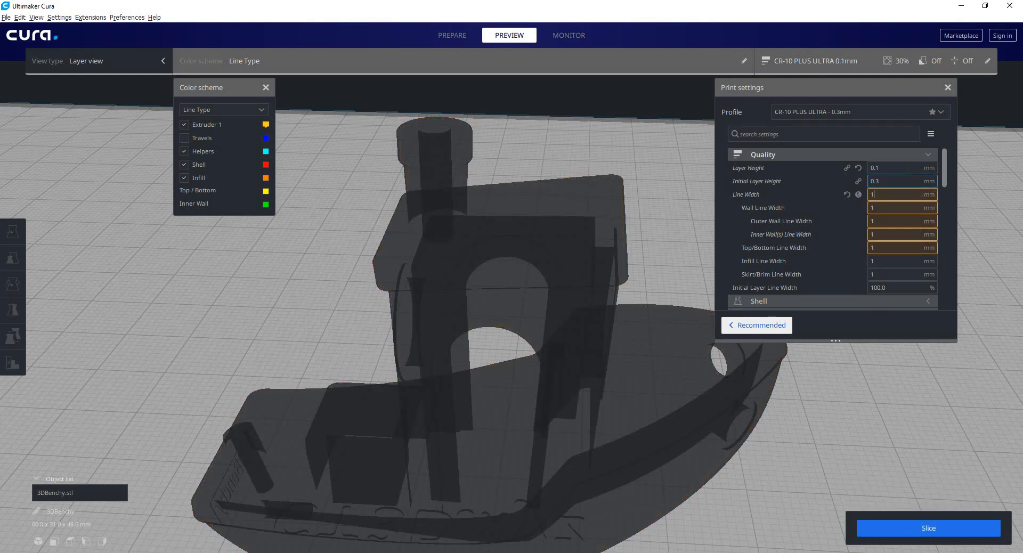
click(893, 166)
text(3)
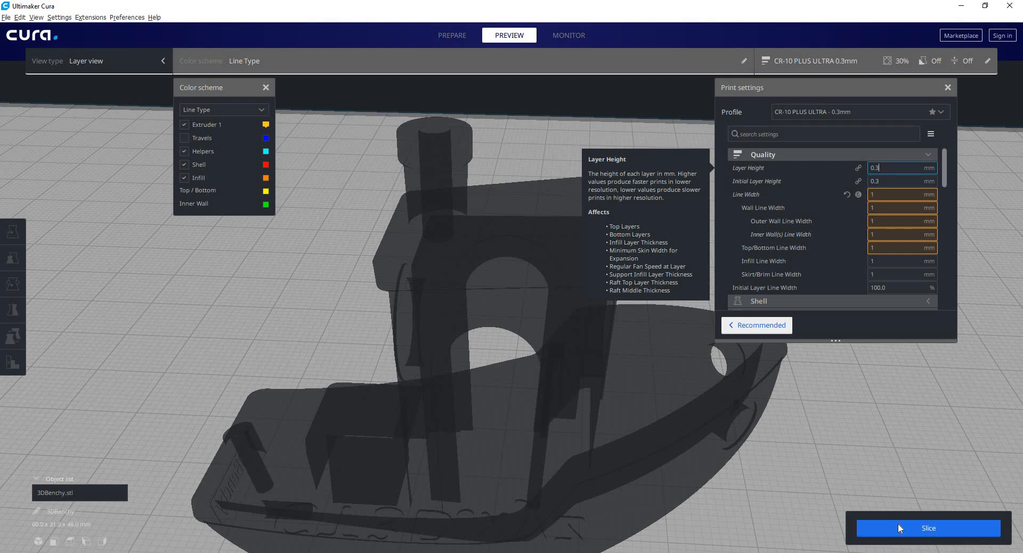
click(897, 523)
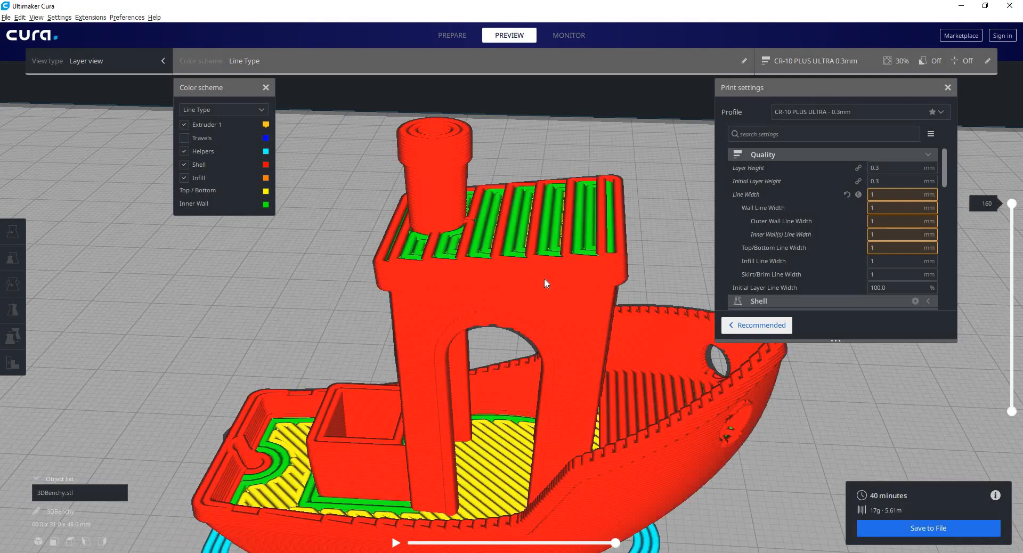
Lower the preview to layer 10 and examine the walls and Gyroid infill inside the hull.
right_drag(564, 343, 526, 336)
scroll(526, 337, down, 1)
middle_drag(664, 302, 623, 292)
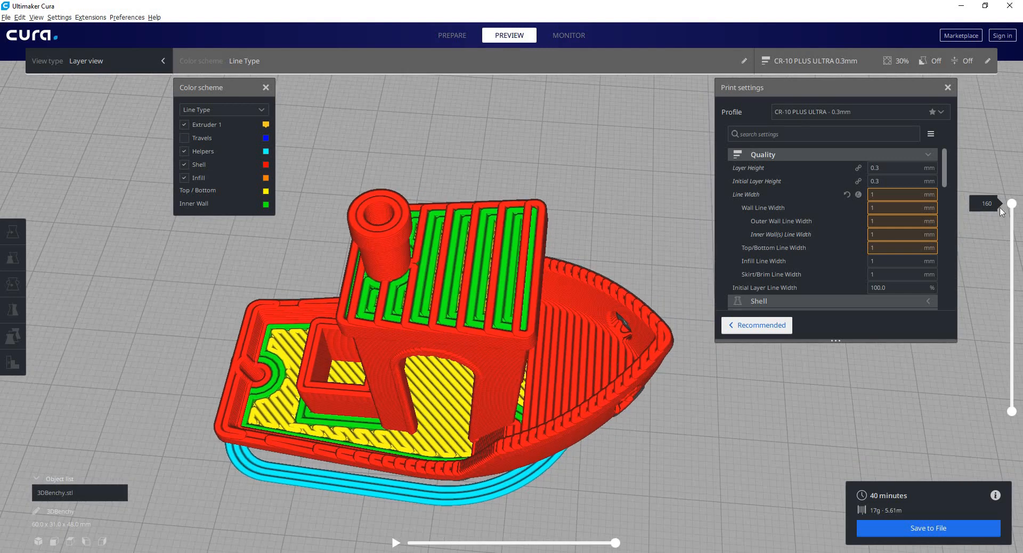
drag(1012, 243, 981, 383)
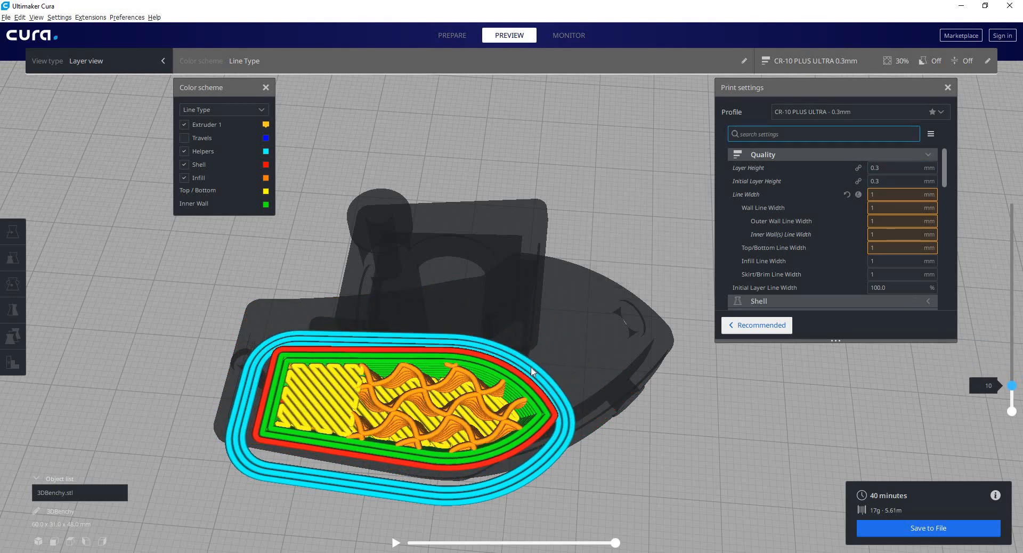
scroll(546, 333, up, 2)
middle_drag(547, 333, 608, 231)
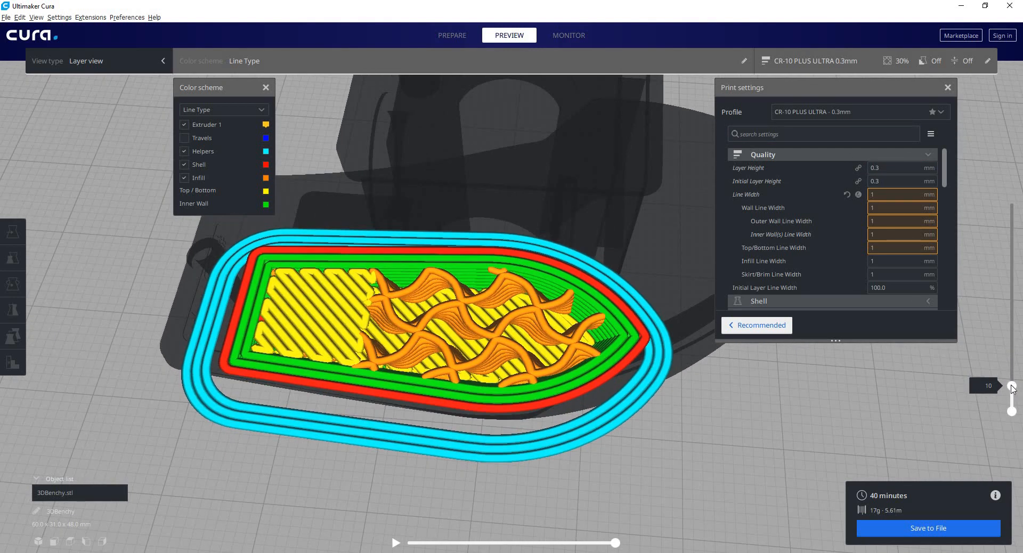
Raise the preview from layer 10 to layer 62 to follow how the hull and cabin walls build up.
drag(1012, 387, 1012, 358)
key(Up)
key(Up)
key(Up)
key(Up)
key(Up)
key(Up)
key(Up)
key(Up)
key(Up)
key(Up)
key(Up)
key(Up)
key(Up)
key(Up)
key(Up)
key(Up)
key(Up)
key(Up)
key(Up)
key(Up)
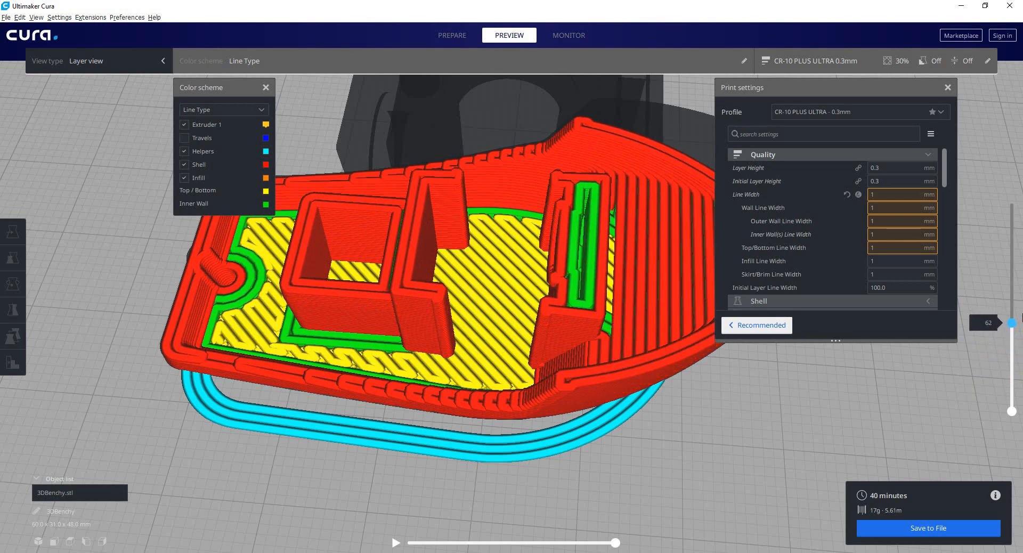
Step the preview down to layer 47 and examine the stern deck and the box walls up close.
key(Down)
key(Down)
key(Down)
key(Down)
key(Down)
key(Down)
key(Down)
key(Down)
key(Down)
key(Down)
key(Down)
key(Down)
key(Down)
key(Down)
key(Down)
key(Down)
key(Down)
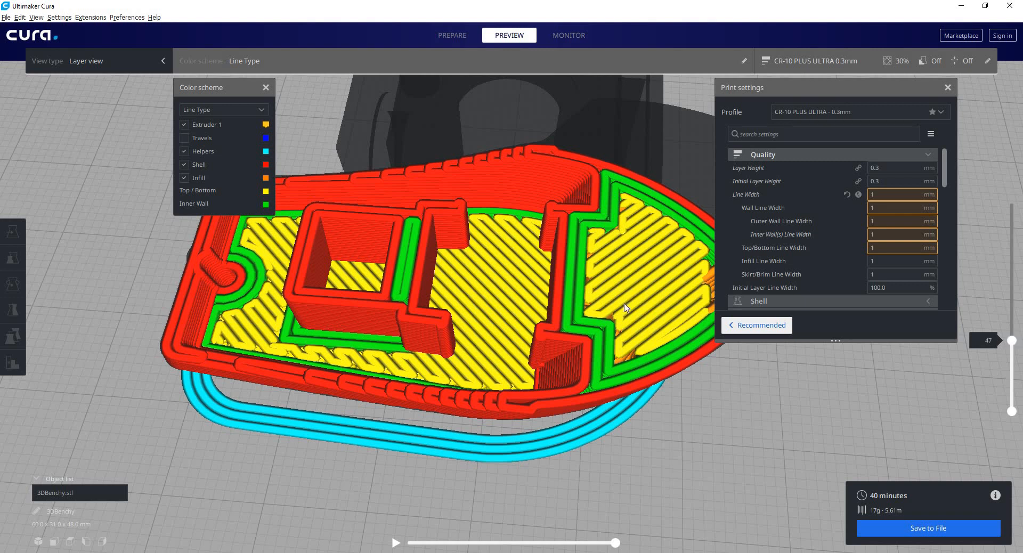
right_drag(626, 308, 602, 340)
scroll(471, 285, up, 3)
middle_drag(394, 285, 437, 285)
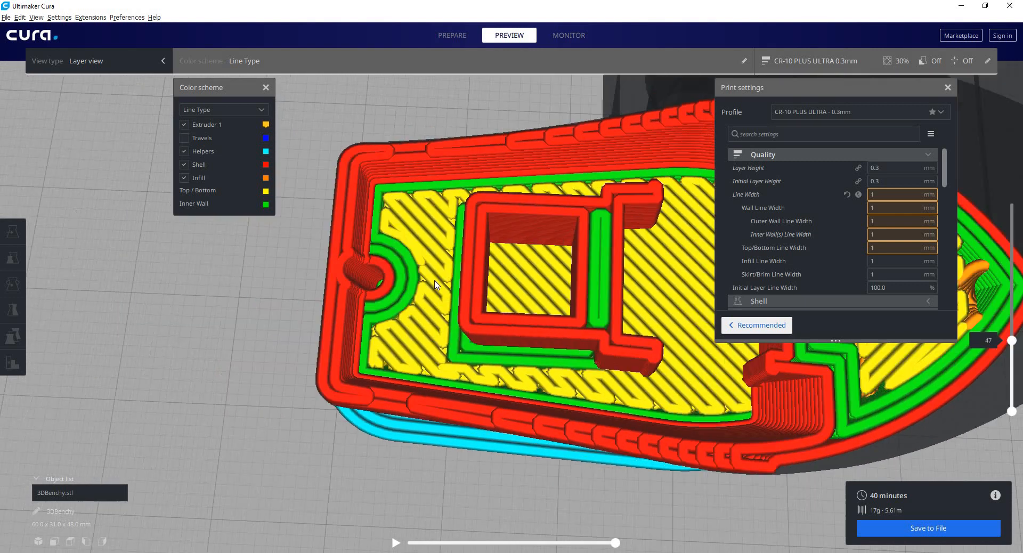
scroll(436, 285, up, 5)
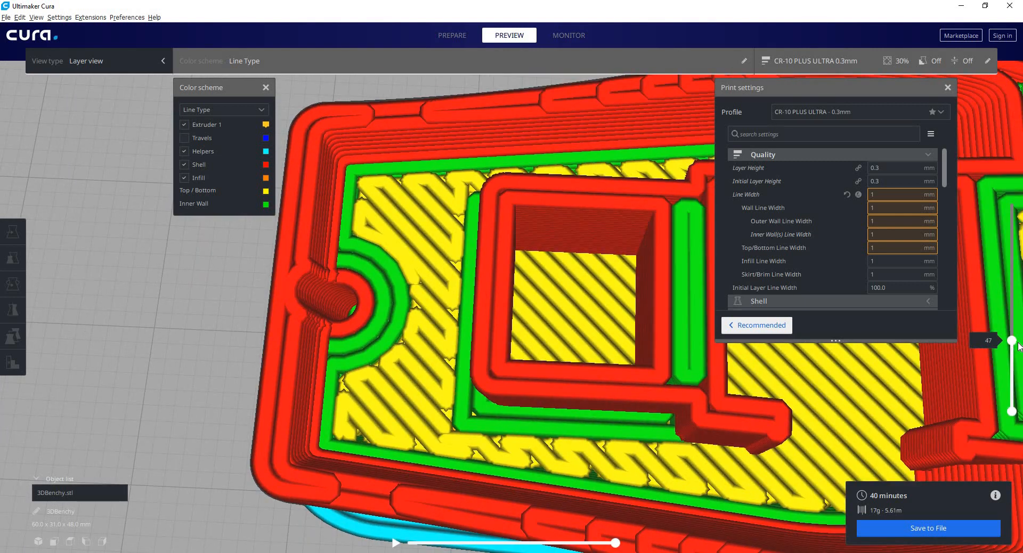
Raise the preview through layer 81 to layer 112 and examine the cabin walls.
click(1018, 343)
mouse_move(1010, 341)
mouse_down()
mouse_move(1008, 352)
mouse_move(1010, 333)
mouse_up()
drag(1009, 353, 1002, 299)
scroll(650, 290, down, 2)
scroll(653, 272, down, 2)
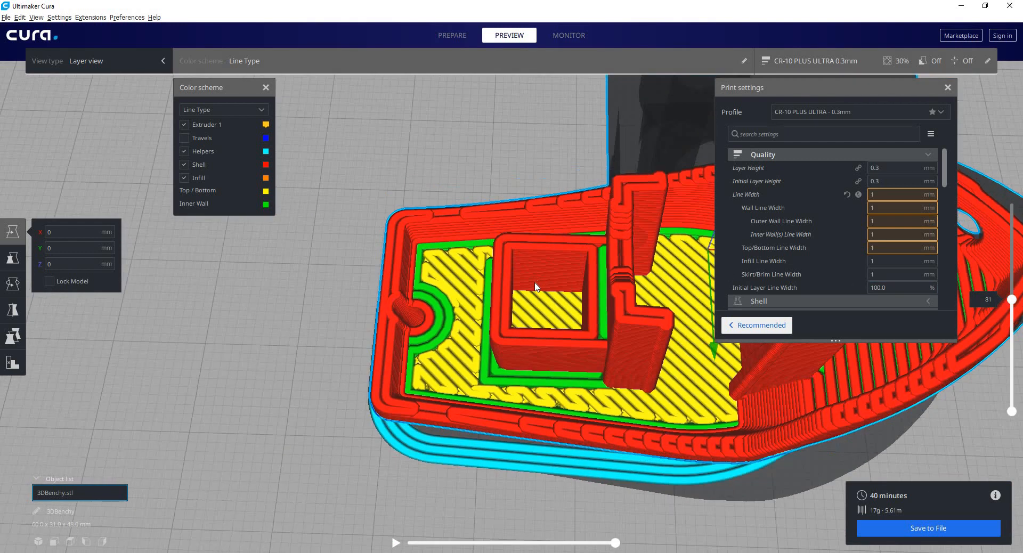
middle_drag(536, 288, 305, 322)
drag(1014, 297, 1011, 264)
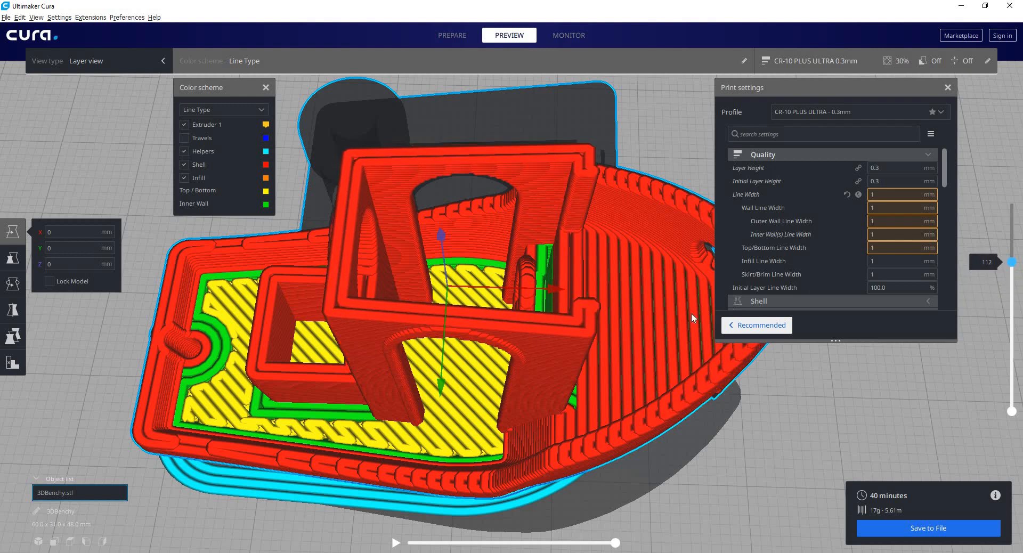
Set the Line Width to 0.8 mm and reslice the model.
scroll(592, 333, up, 1)
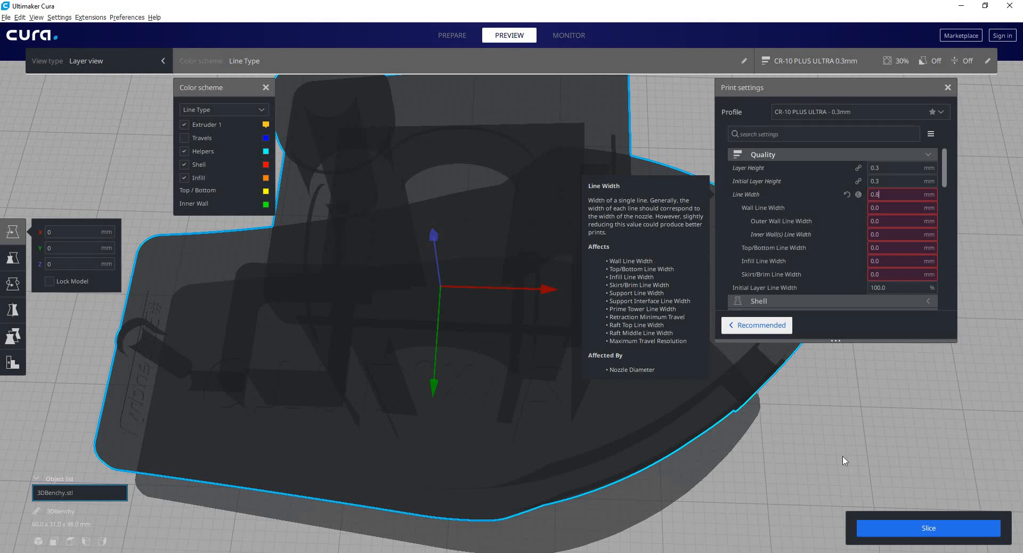
text(0.8)
click(880, 527)
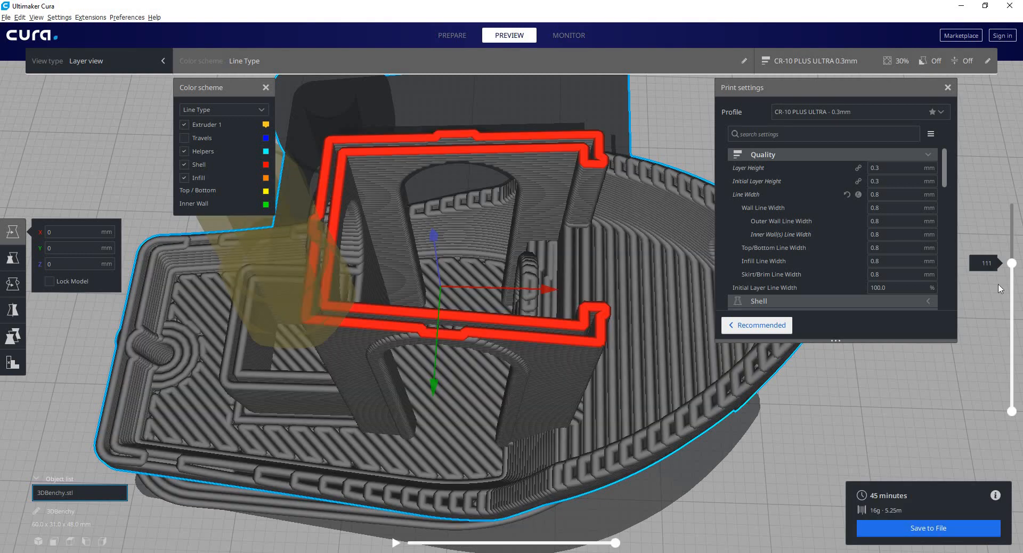
Lower the preview through layers 109 and 64 to layer 38 and examine the Gyroid infill in the bow.
drag(1012, 266, 1012, 268)
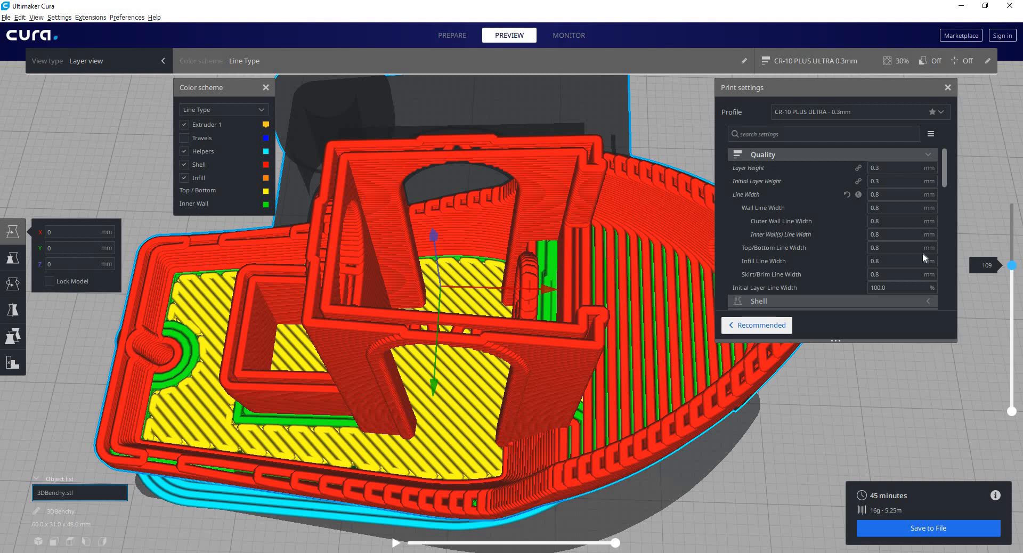
drag(1011, 266, 1011, 269)
click(1003, 318)
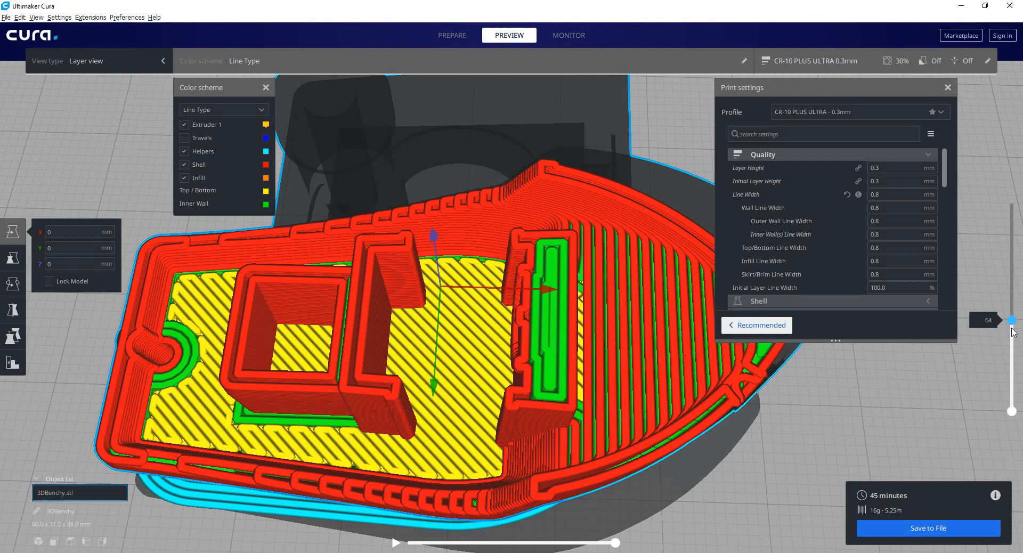
drag(1011, 328, 1011, 352)
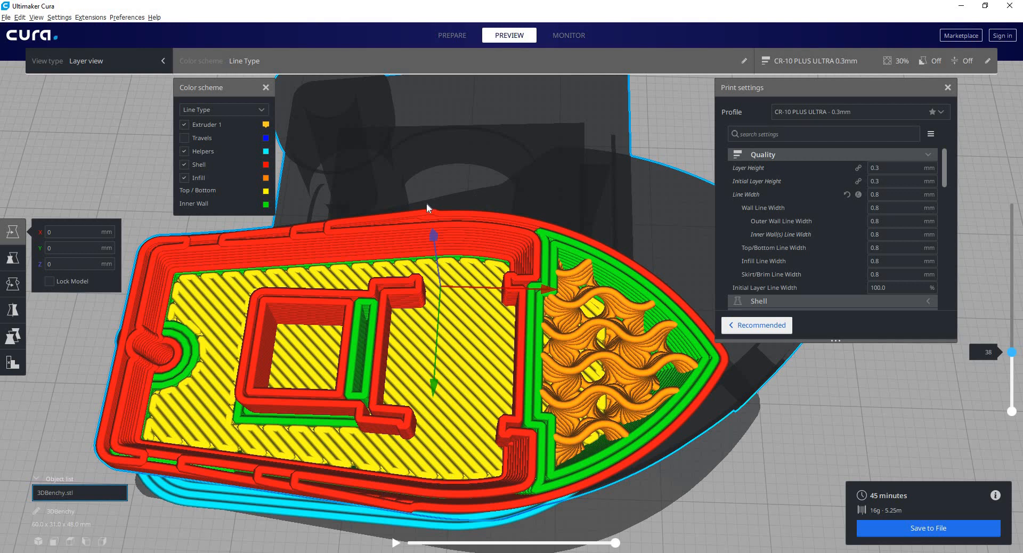
right_drag(505, 275, 507, 308)
scroll(509, 309, up, 2)
middle_drag(508, 308, 498, 299)
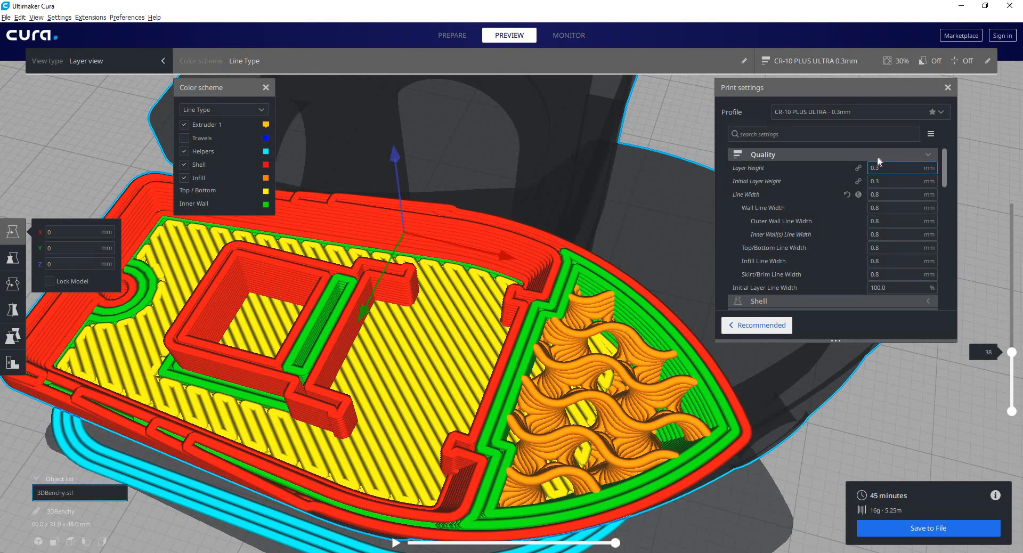
Change the Build Plate Adhesion Type from Skirt to Brim and reslice the model.
scroll(947, 191, down, 10)
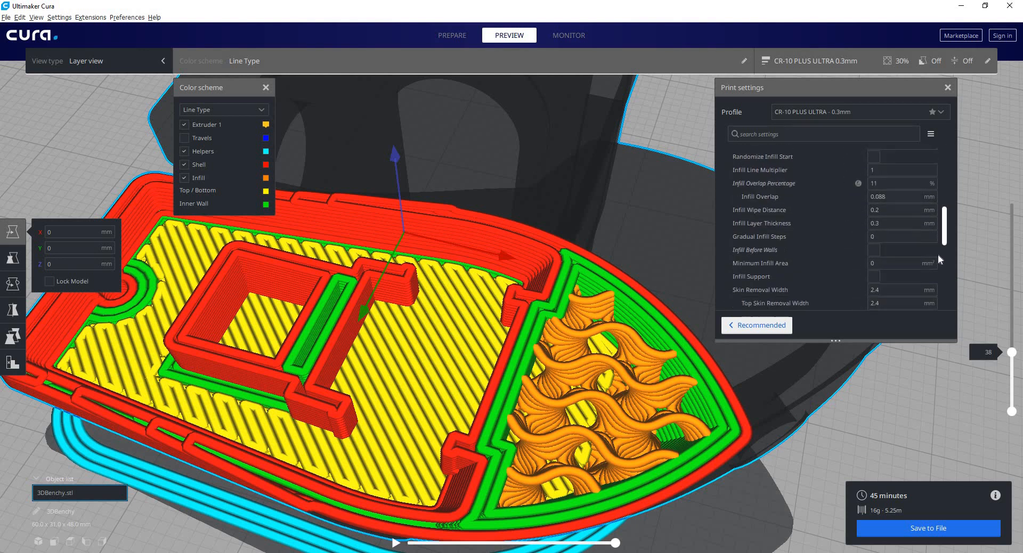
scroll(931, 289, down, 1)
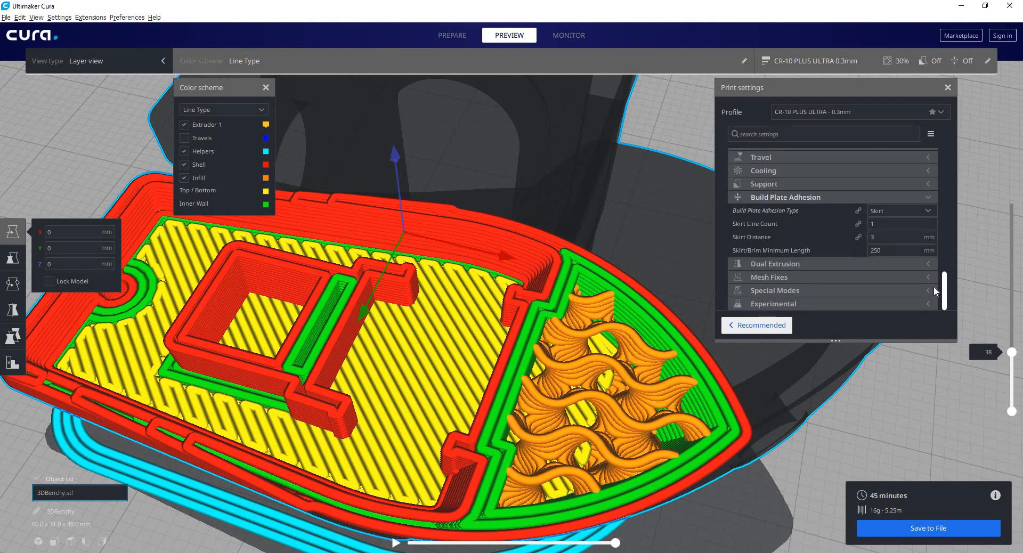
scroll(442, 319, down, 4)
right_drag(413, 331, 416, 288)
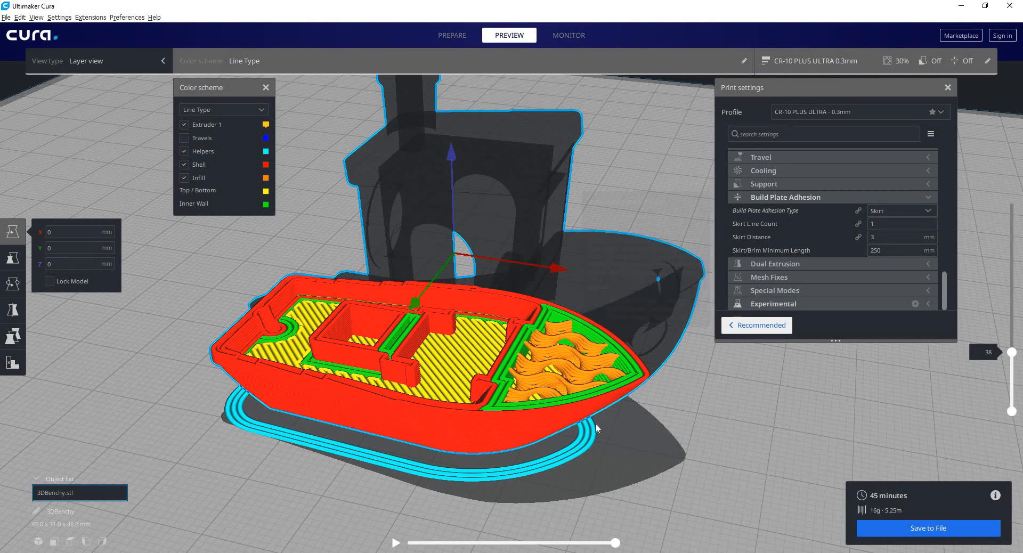
right_drag(471, 446, 587, 446)
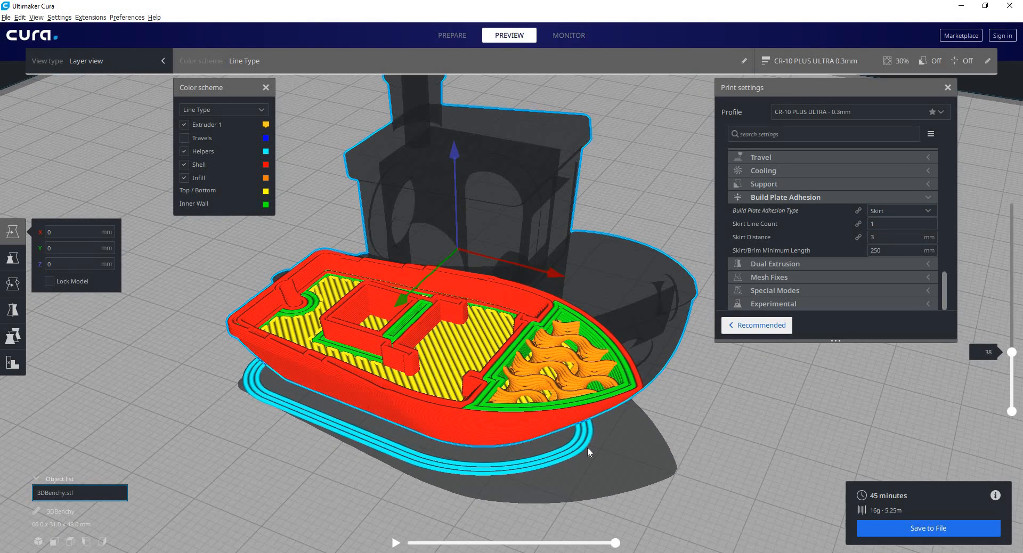
click(900, 211)
click(890, 238)
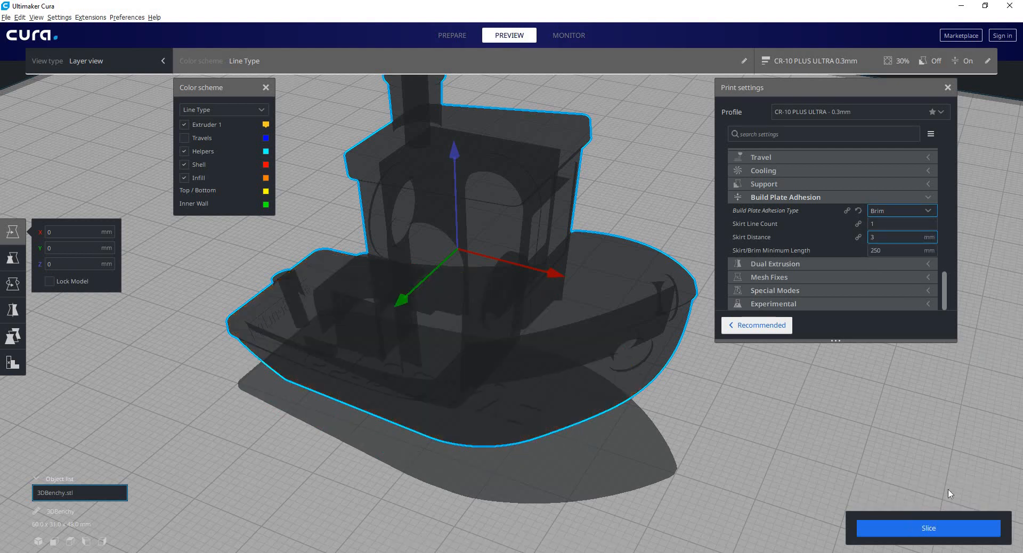
click(929, 528)
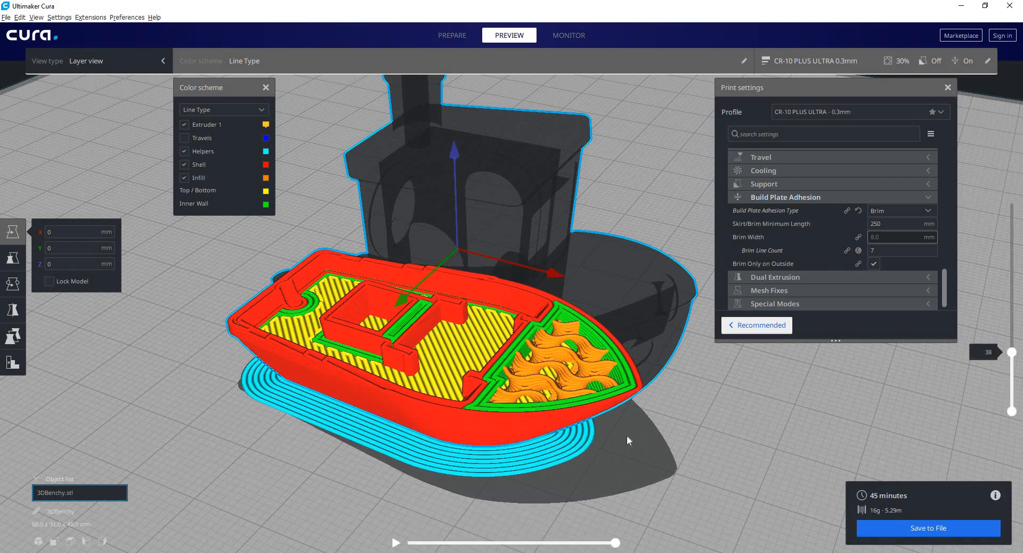
Enable Generate Support in the Support settings and reslice the model.
right_drag(614, 457, 218, 388)
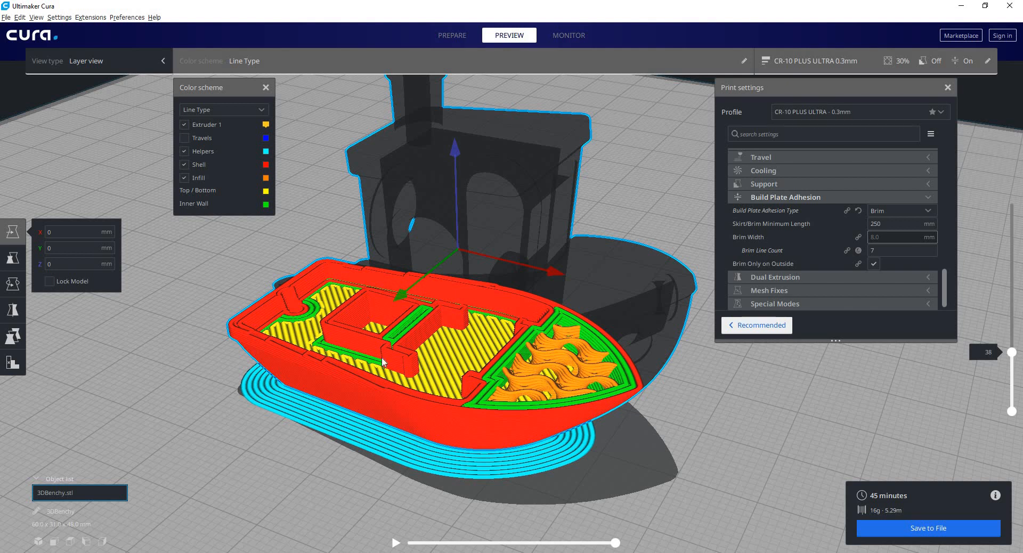
scroll(401, 358, down, 2)
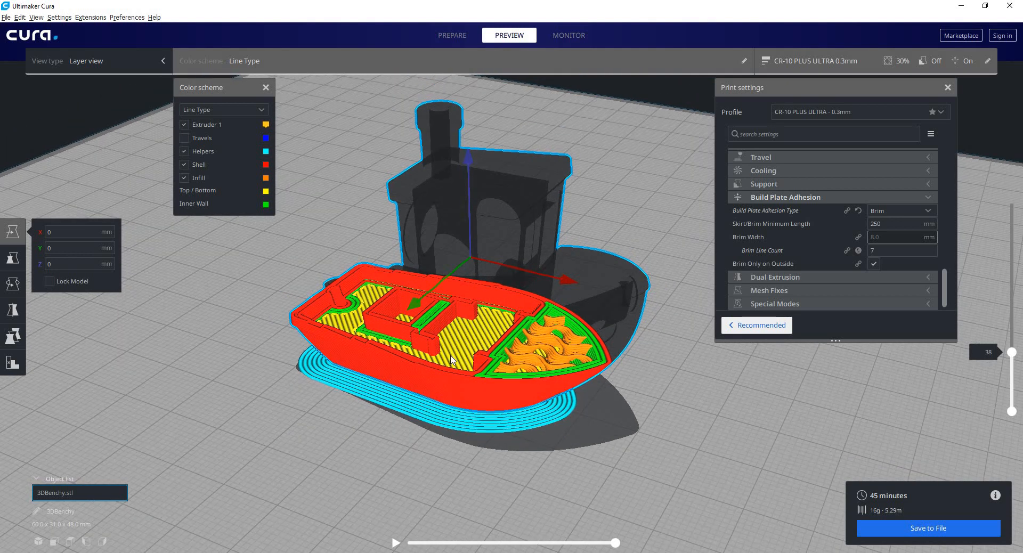
click(842, 197)
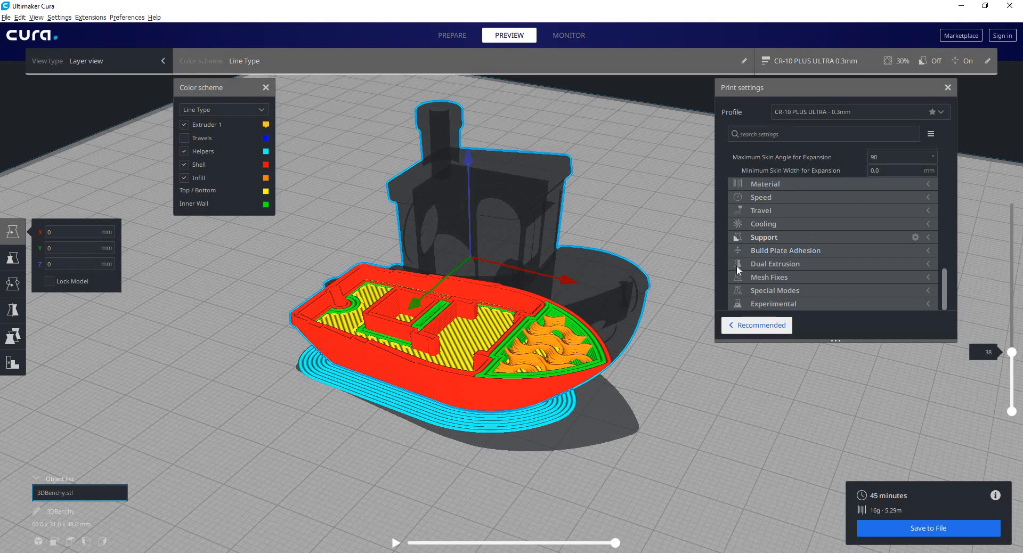
click(877, 238)
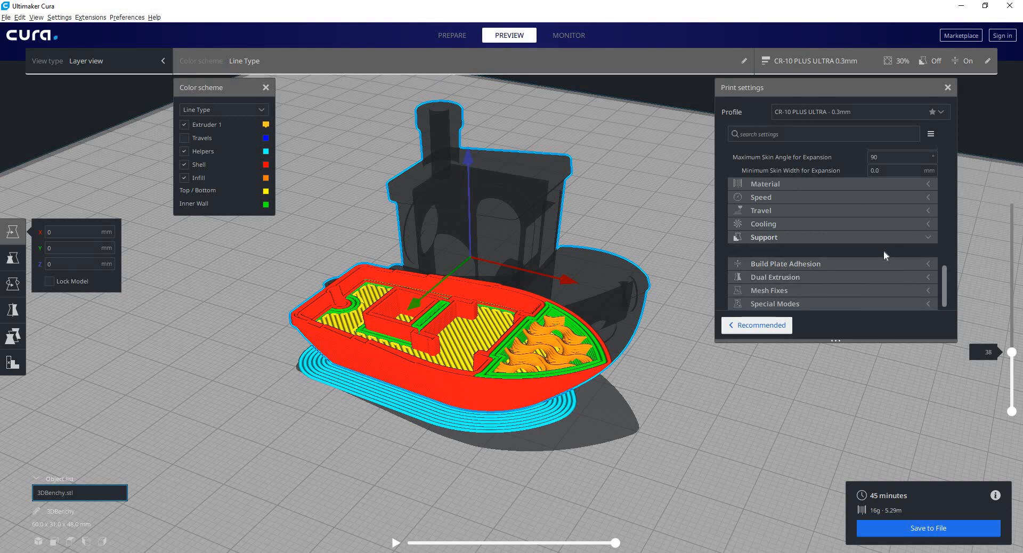
click(874, 250)
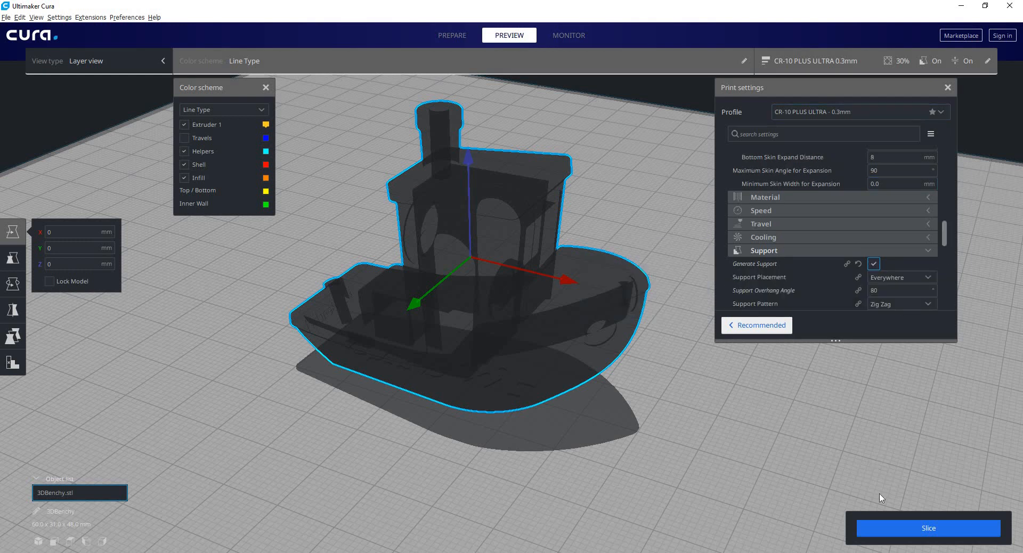
click(894, 533)
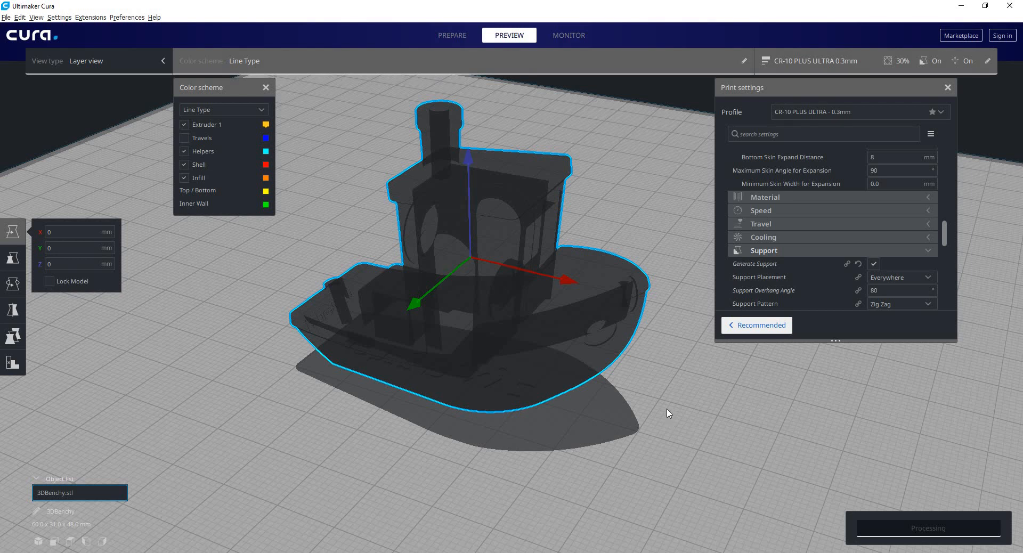
Raise the preview to layer 160 and examine the support structures inside the cabin openings.
right_drag(680, 404, 660, 357)
right_drag(670, 422, 654, 388)
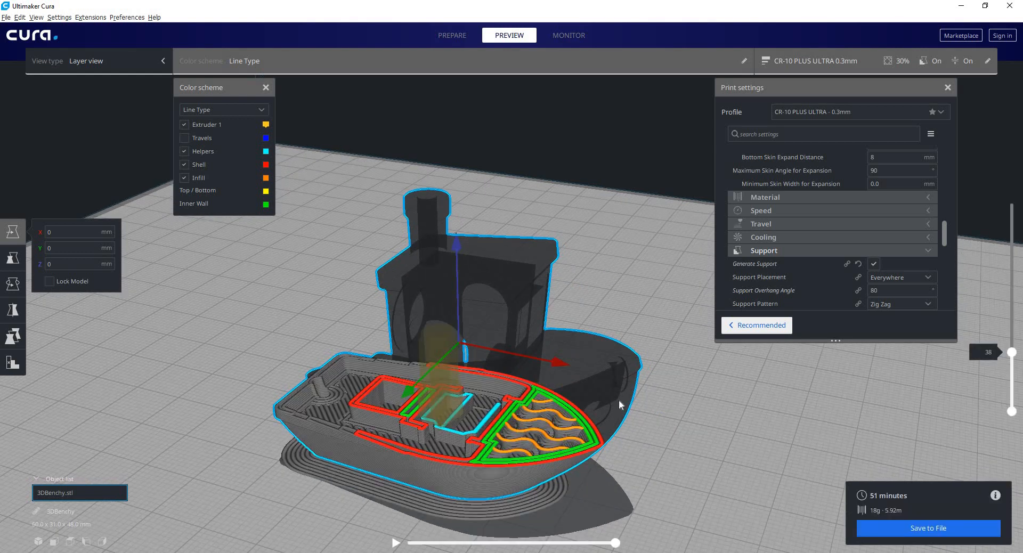
scroll(619, 398, up, 1)
drag(1011, 351, 1011, 204)
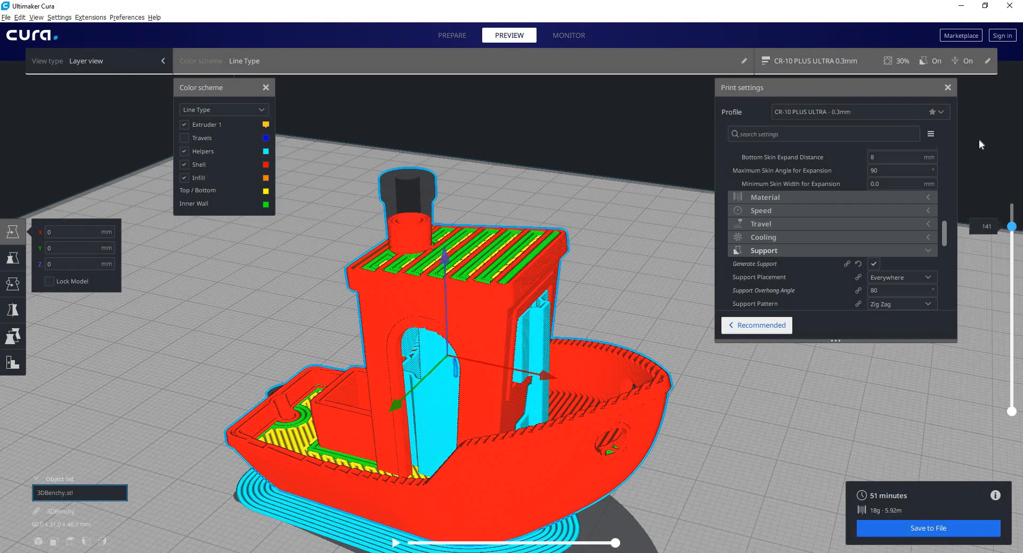
right_drag(452, 280, 639, 402)
scroll(527, 299, up, 4)
scroll(594, 266, up, 3)
scroll(554, 385, down, 4)
mouse_move(554, 385)
right_down()
mouse_move(609, 353)
mouse_move(388, 356)
mouse_move(341, 381)
mouse_move(558, 367)
right_up()
scroll(341, 381, up, 2)
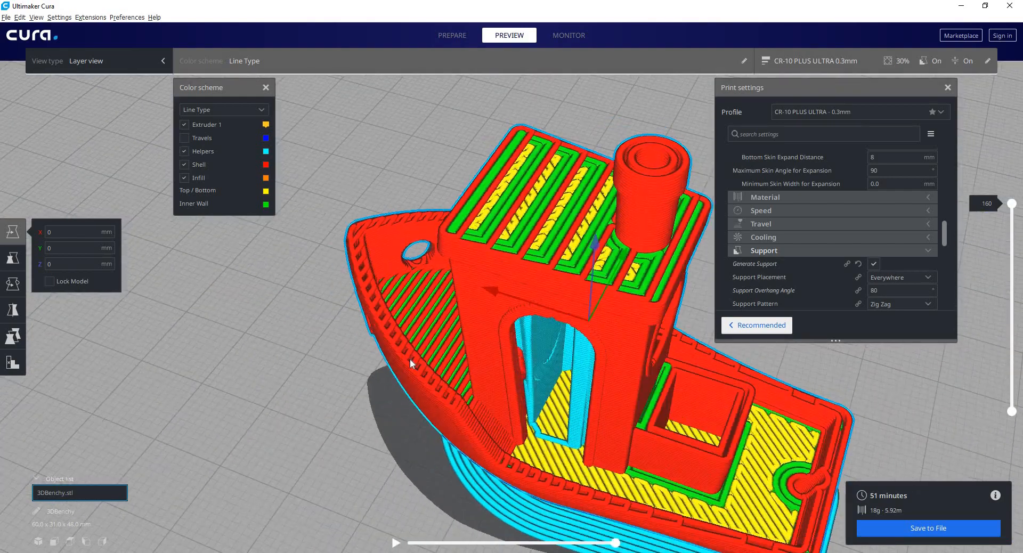
Hide the Helpers and show them again to compare the cabin doorway with and without its supports.
scroll(410, 358, down, 6)
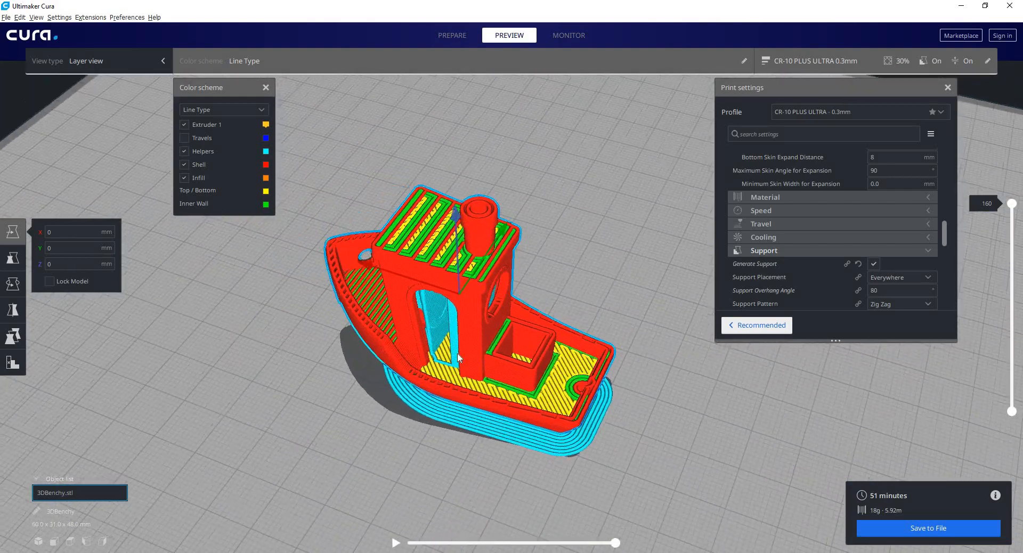
right_drag(457, 352, 522, 280)
scroll(506, 273, up, 6)
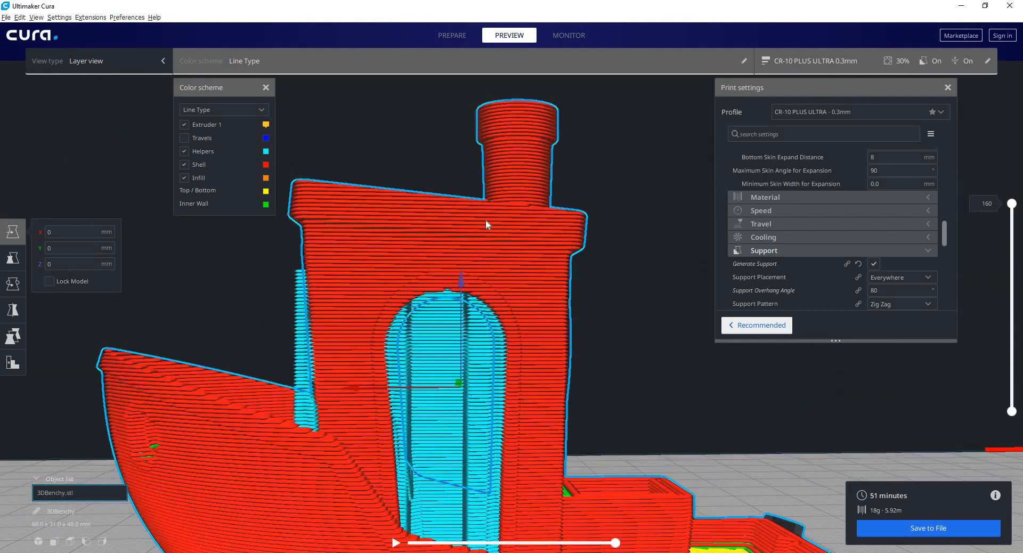
right_drag(486, 225, 478, 184)
click(185, 151)
scroll(478, 180, down, 3)
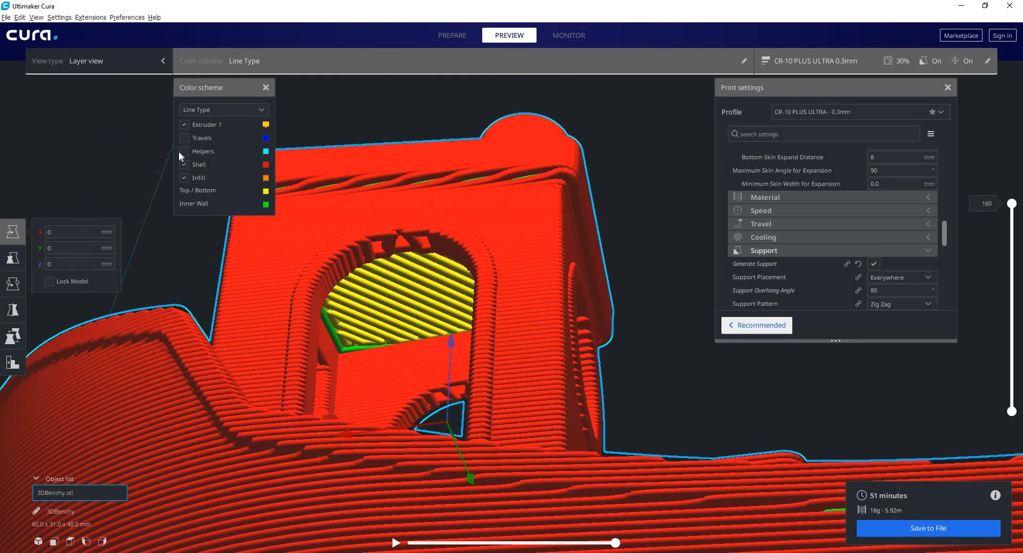
click(184, 151)
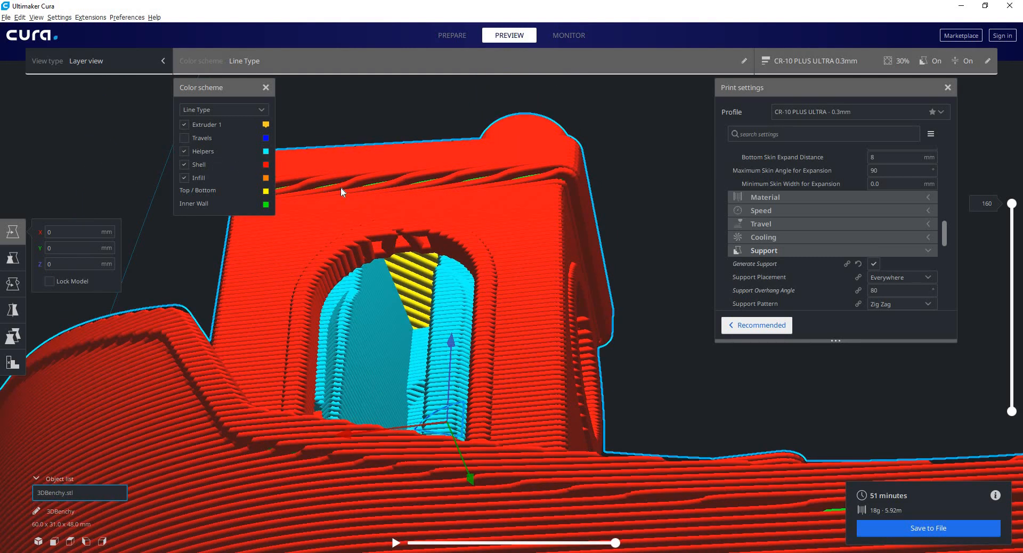
scroll(337, 200, down, 5)
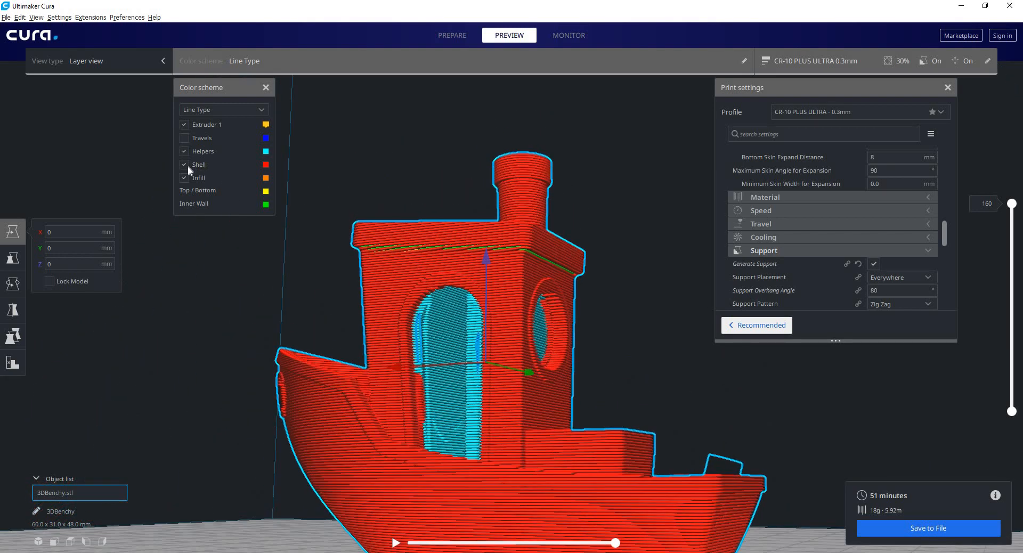
Hide the Shell and Helpers and examine the infill on its own in the hull and the roof.
click(187, 165)
right_drag(386, 256, 272, 226)
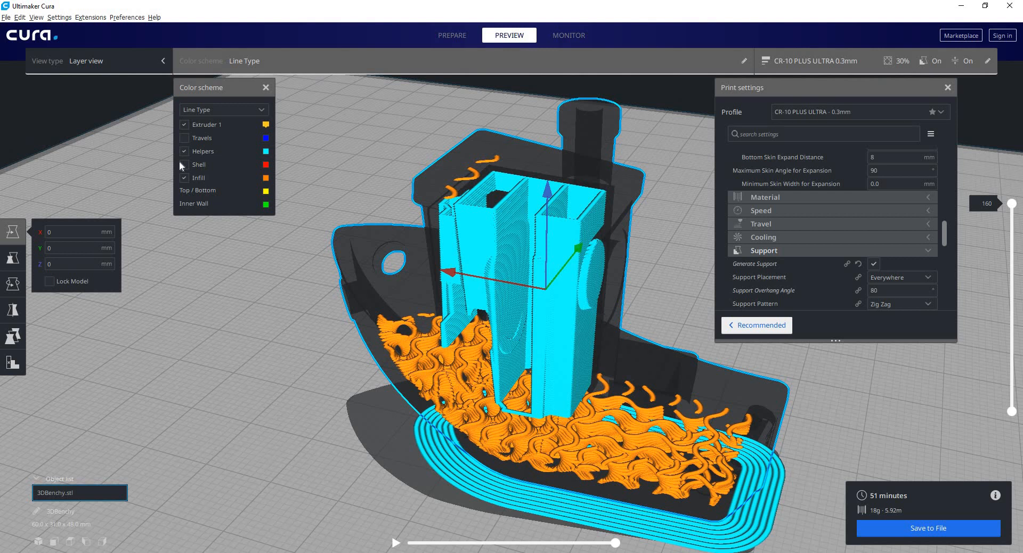
click(185, 151)
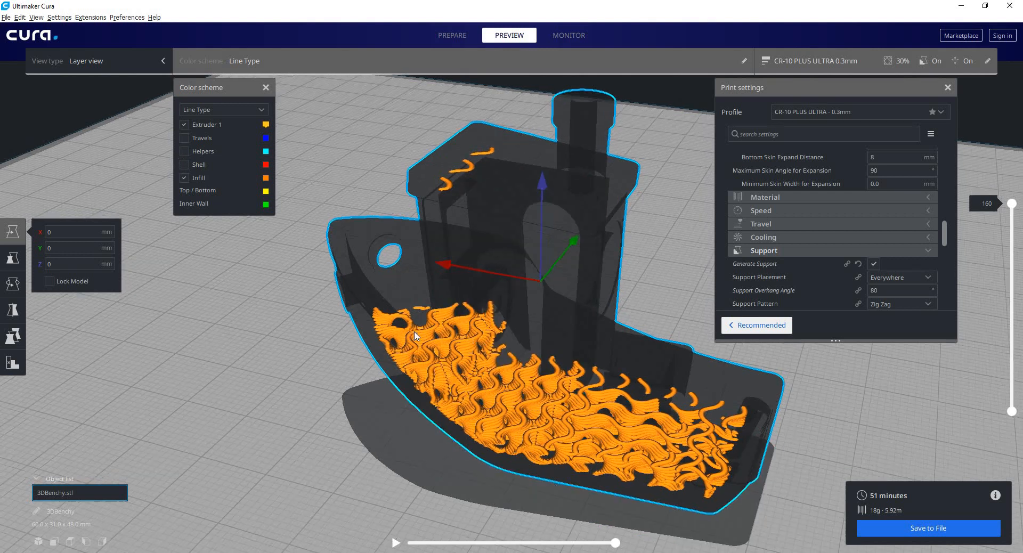
scroll(542, 292, up, 5)
right_drag(542, 292, 454, 264)
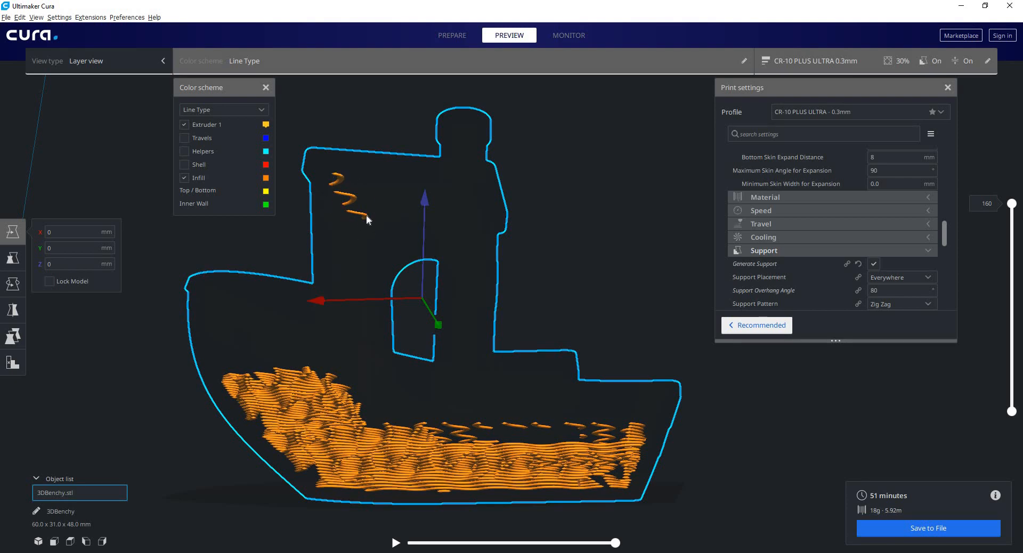
right_drag(402, 252, 459, 342)
middle_drag(486, 350, 532, 452)
Show the Shell again, lower the preview to layer 15 and examine the hull with the Infill hidden.
click(184, 165)
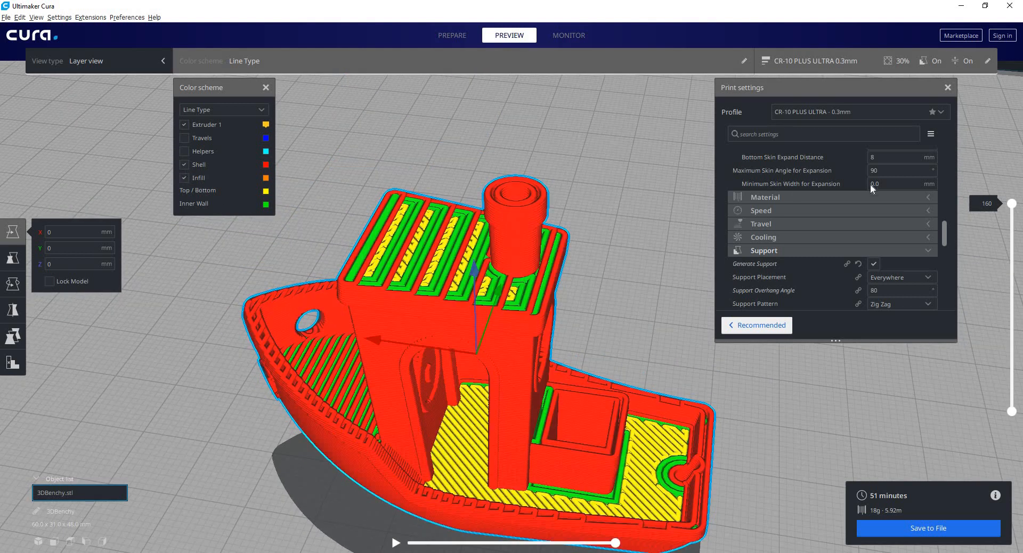
drag(1012, 203, 1011, 380)
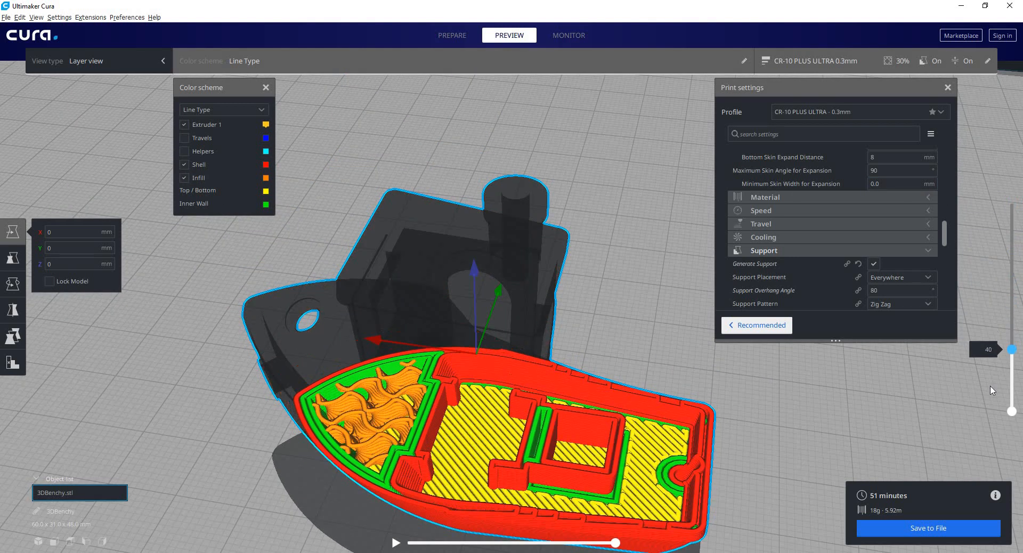
click(184, 177)
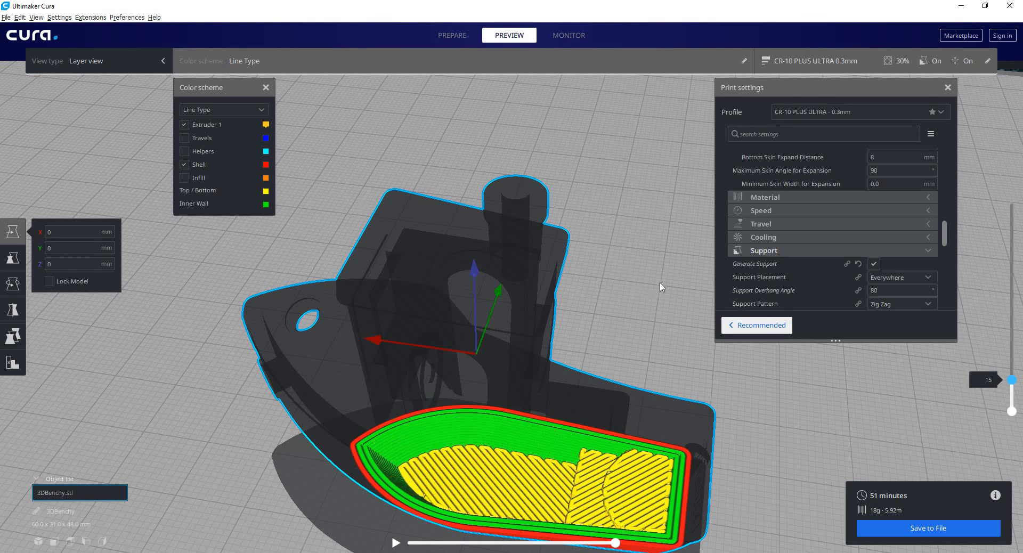
right_drag(662, 287, 593, 331)
scroll(573, 302, up, 3)
middle_drag(571, 301, 520, 266)
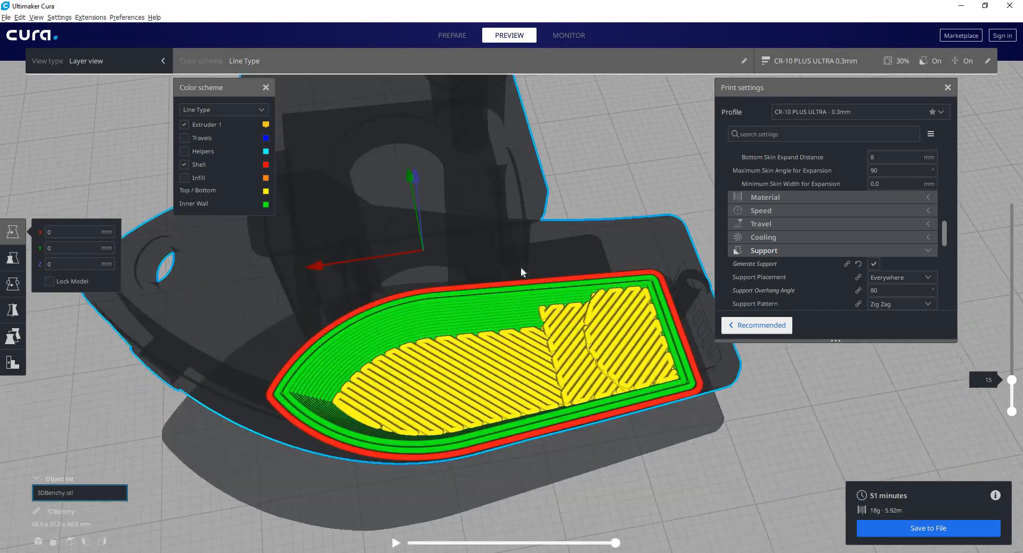
right_drag(520, 267, 460, 229)
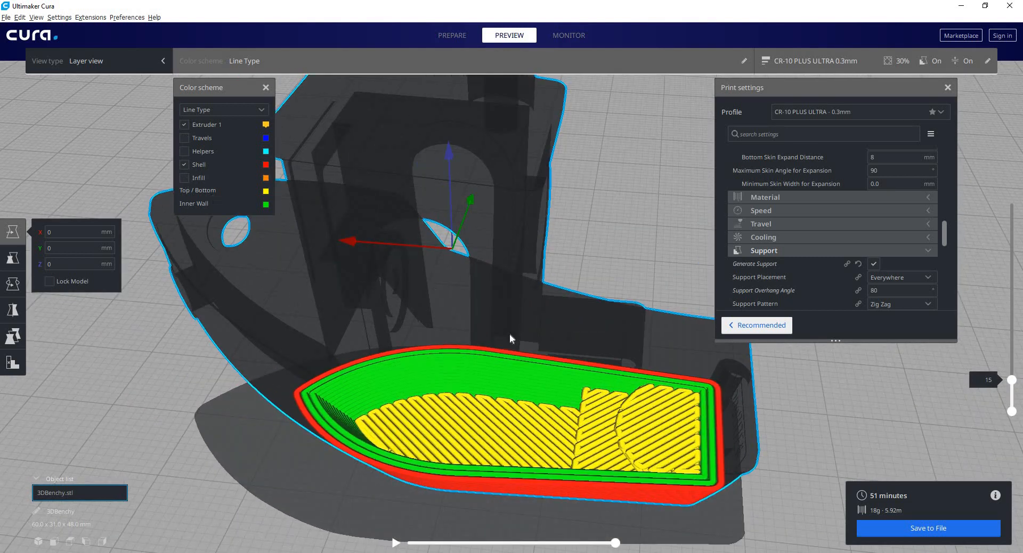
Show the Infill inside the hull again and raise the preview back to layer 160.
click(185, 178)
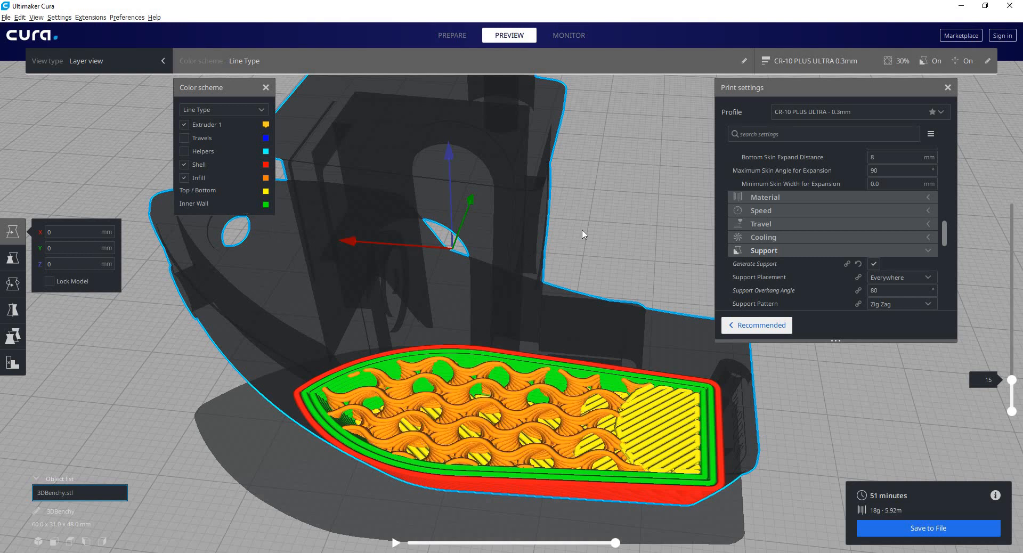
scroll(566, 222, down, 3)
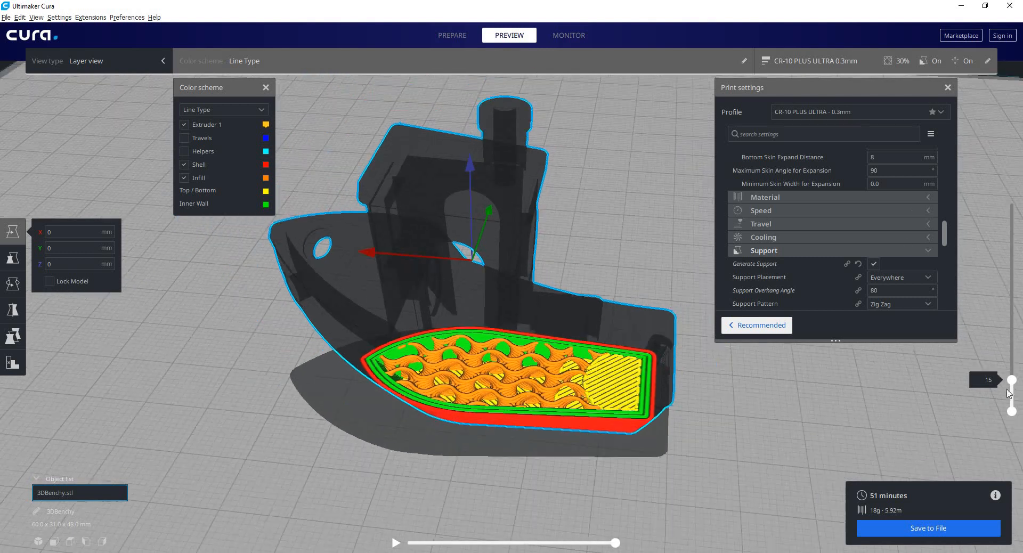
drag(1011, 380, 1001, 165)
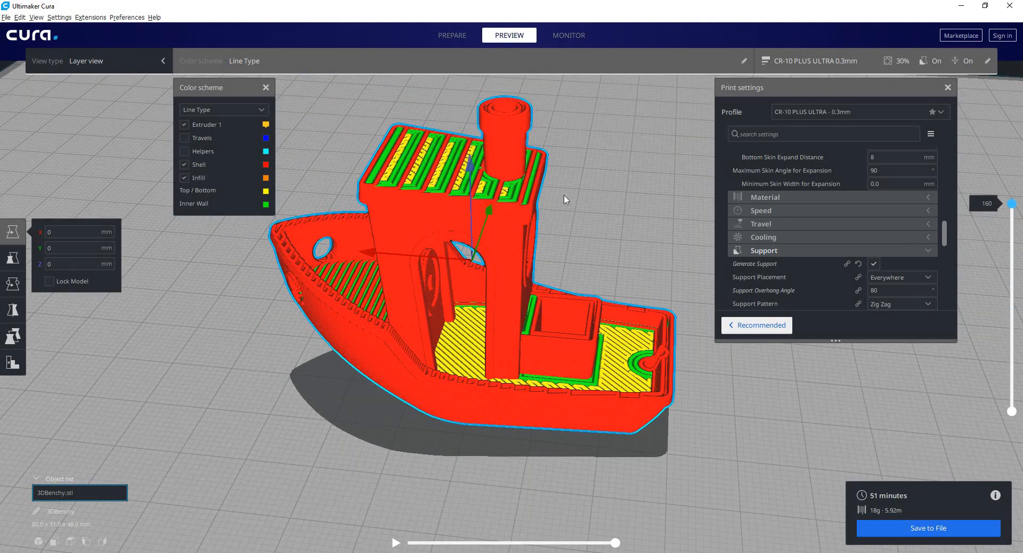
Switch the color scheme to Feedrate and examine the print speeds on the cabin, chimney and hull.
right_drag(566, 196, 533, 206)
click(242, 107)
scroll(290, 151, down, 1)
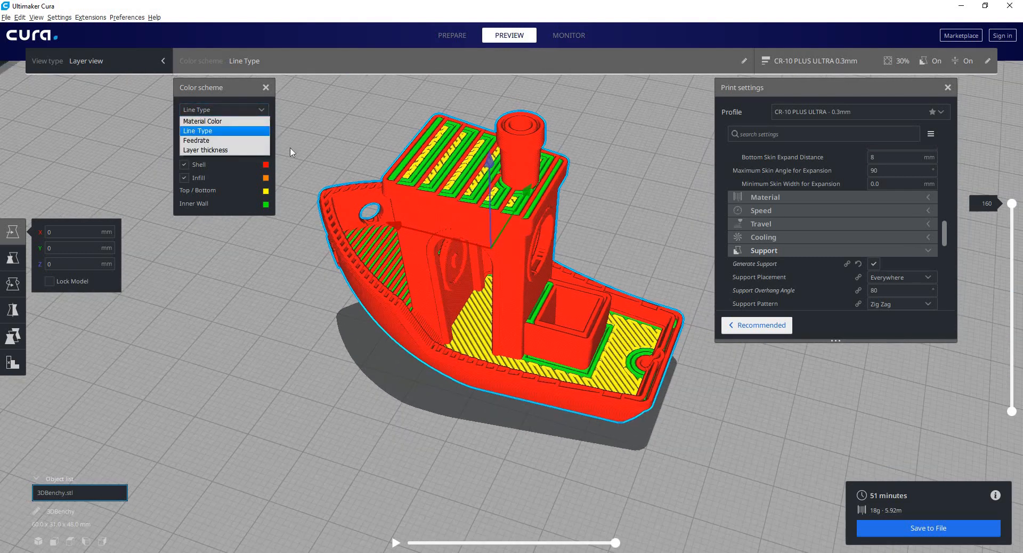
middle_drag(290, 150, 282, 250)
click(248, 111)
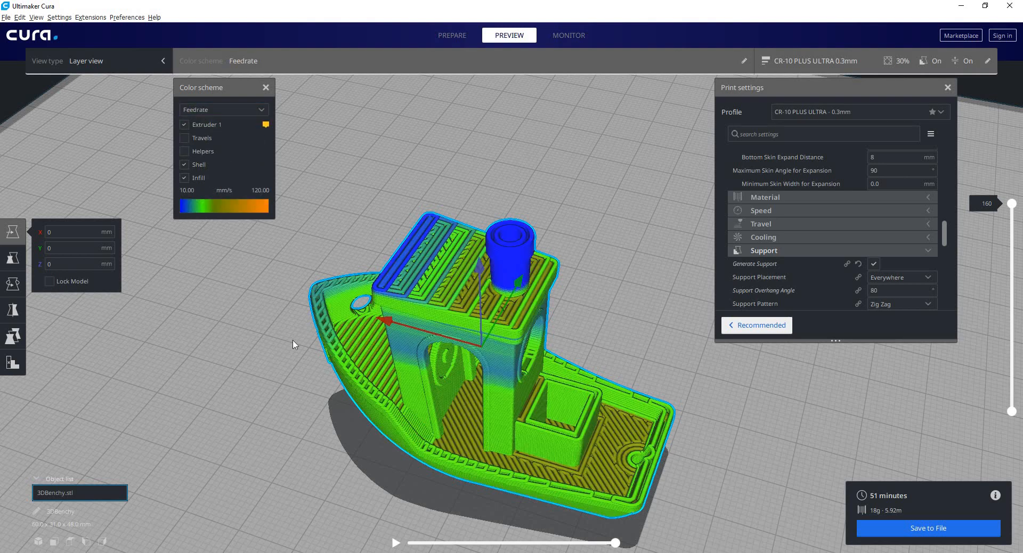
right_drag(292, 339, 540, 346)
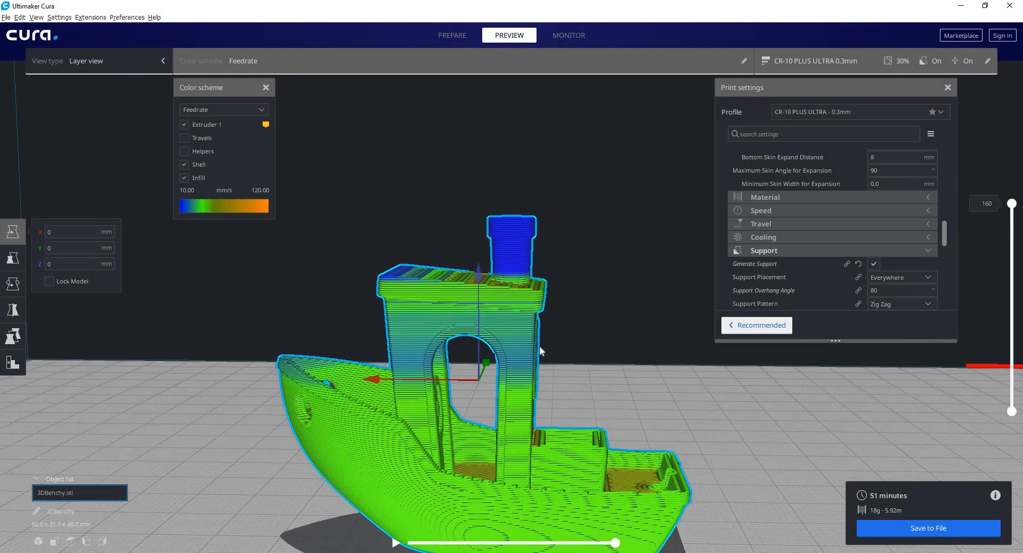
middle_drag(539, 345, 541, 311)
scroll(519, 344, up, 1)
right_drag(521, 348, 462, 115)
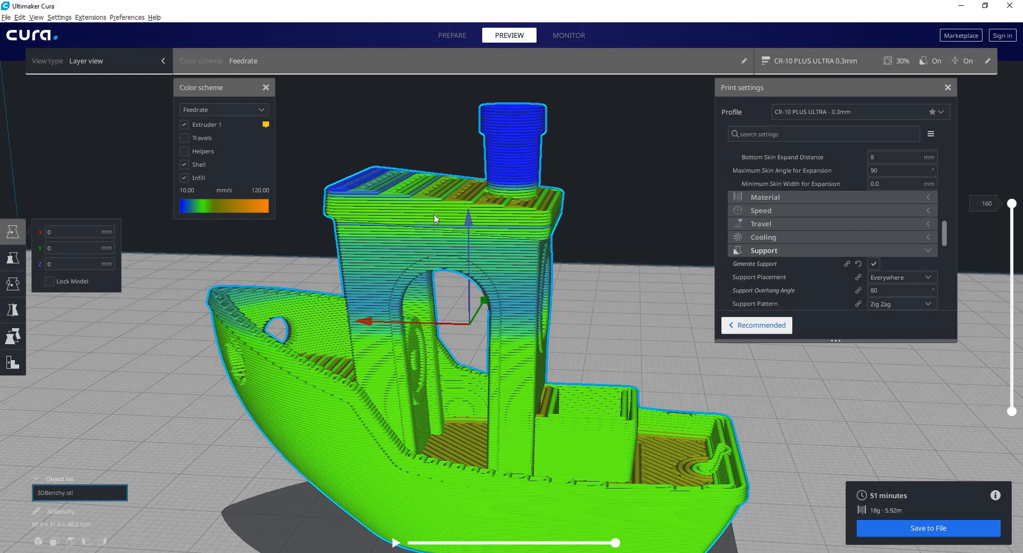
right_drag(436, 219, 582, 143)
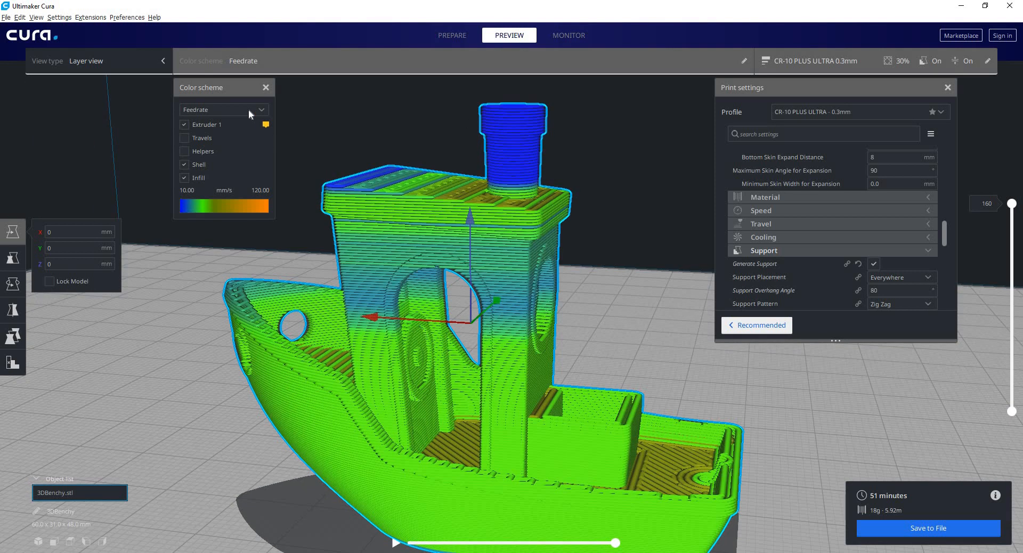
Switch the color scheme to Layer thickness and examine the layers across the whole model.
click(248, 109)
click(204, 149)
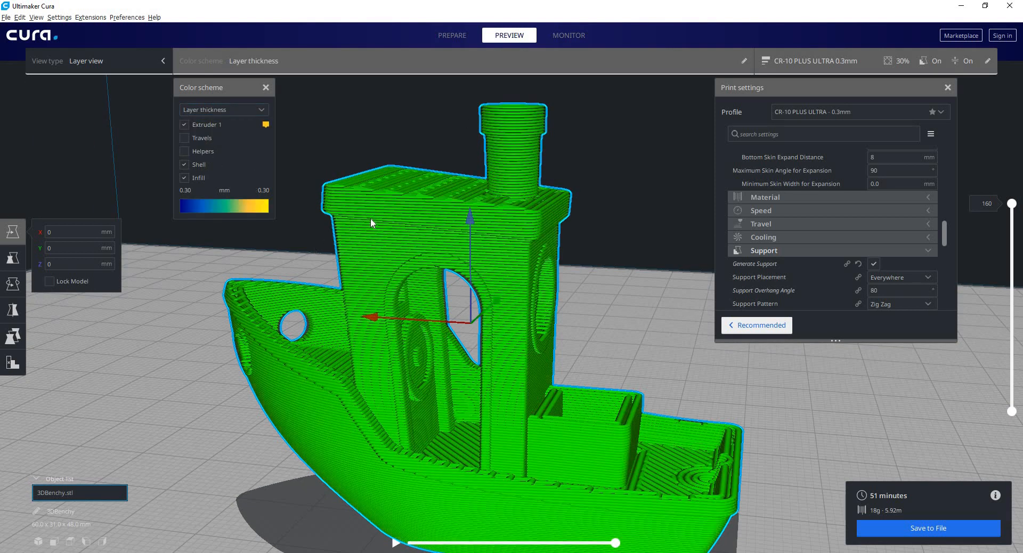
right_drag(411, 224, 438, 243)
scroll(533, 251, down, 3)
right_drag(532, 252, 513, 280)
scroll(514, 280, up, 4)
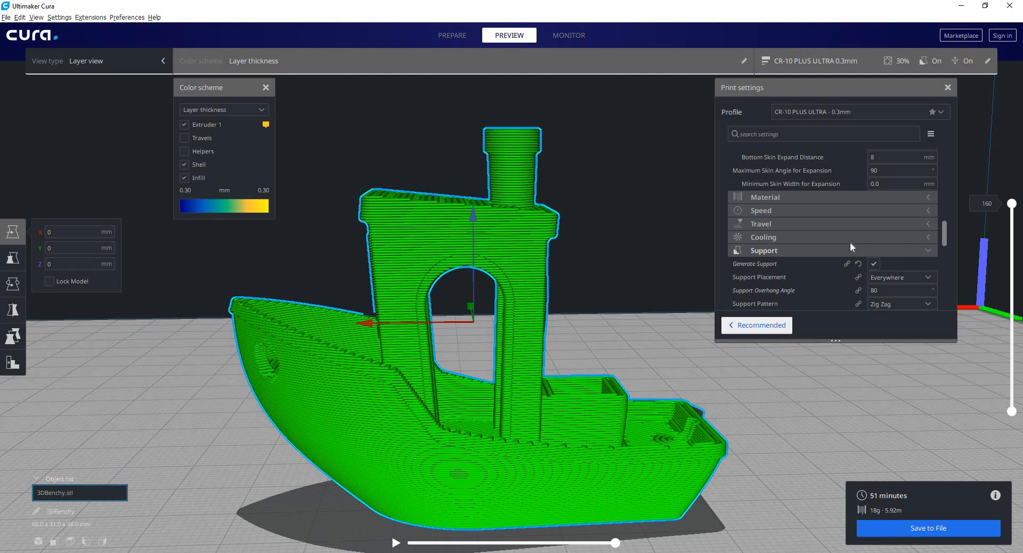
Enable Use Adaptive Layers in the Experimental settings and reslice the model.
scroll(850, 241, down, 10)
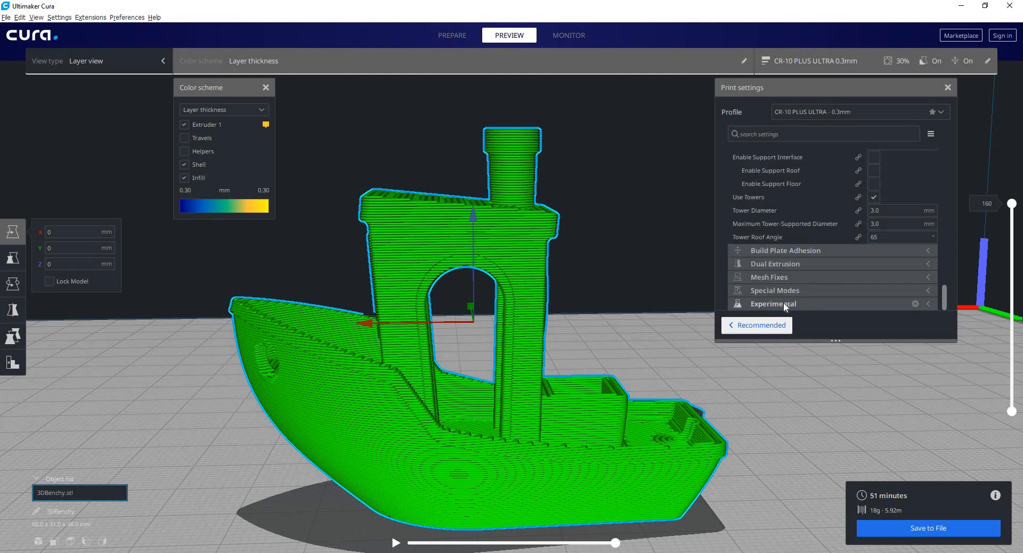
click(783, 302)
scroll(838, 270, down, 3)
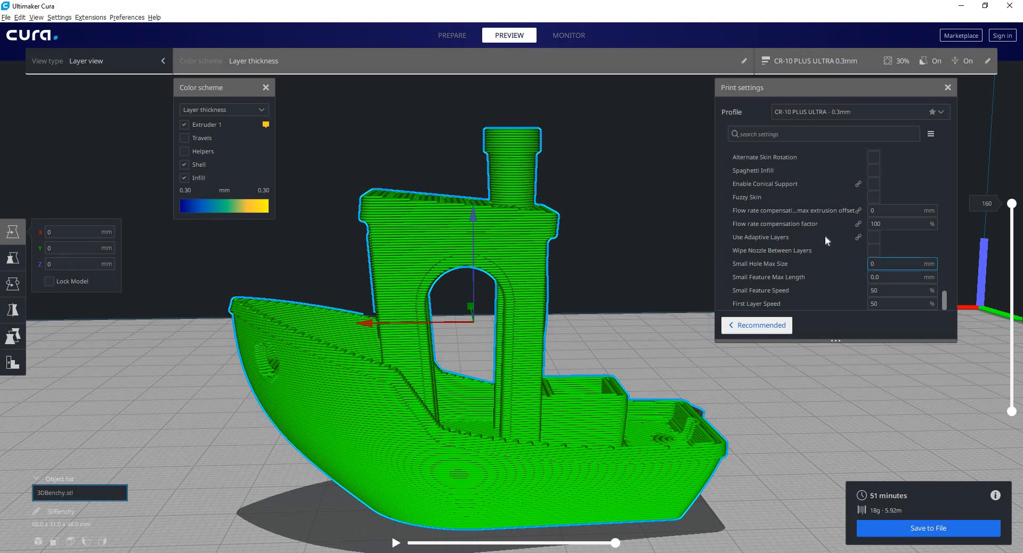
click(874, 240)
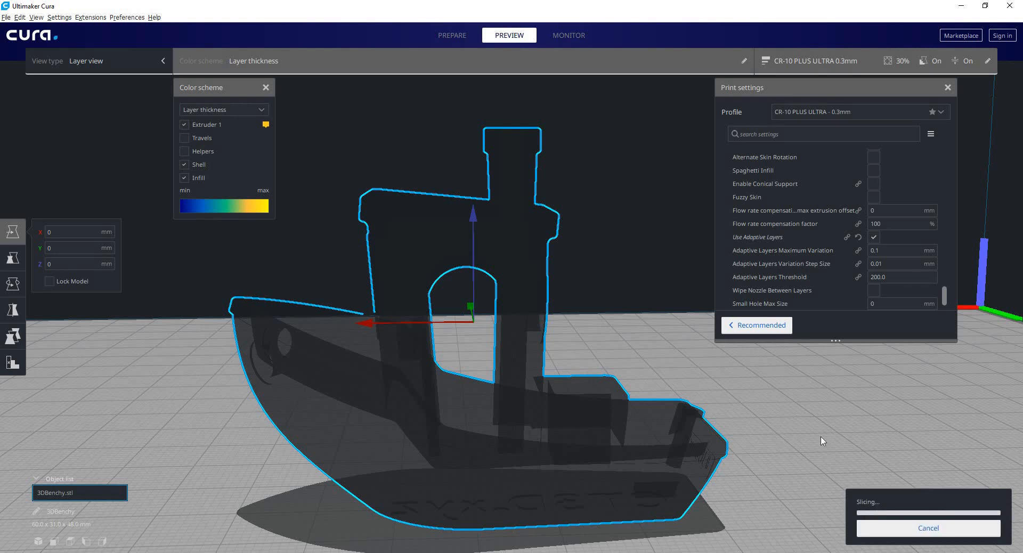
Examine the adaptive layer thicknesses on the cabin and chimney, and discard the current changes to the CR-10 PLUS ULTRA - 0.3mm profile.
right_drag(605, 277, 196, 190)
scroll(621, 277, up, 2)
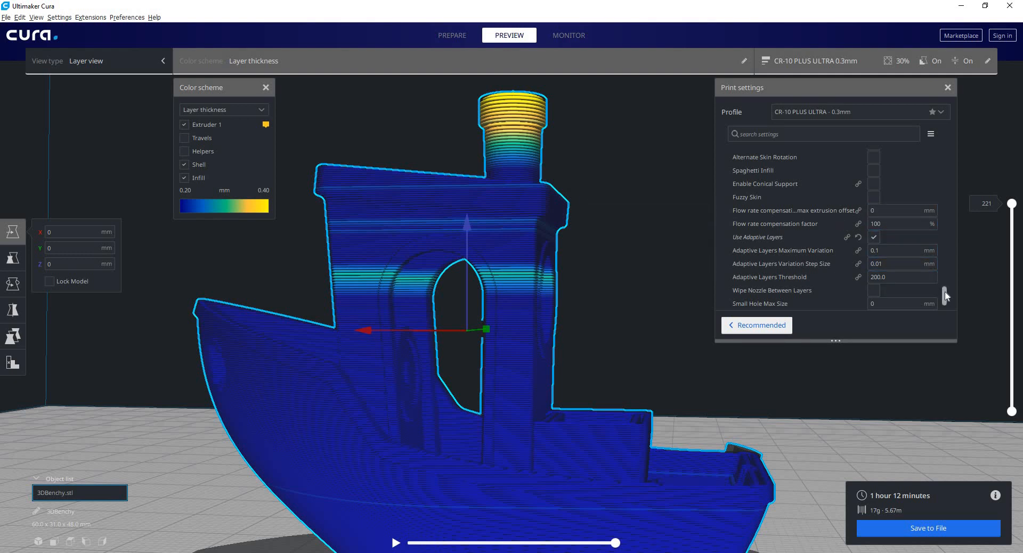
click(941, 112)
click(680, 233)
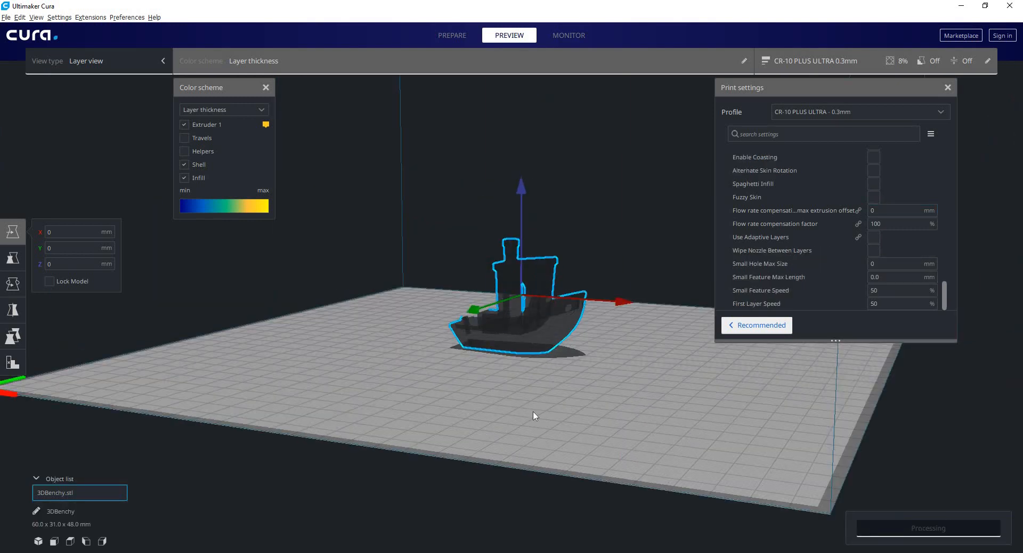
Switch the color scheme to Line Type and show the boat close up from above.
right_drag(538, 363, 555, 421)
scroll(584, 404, up, 5)
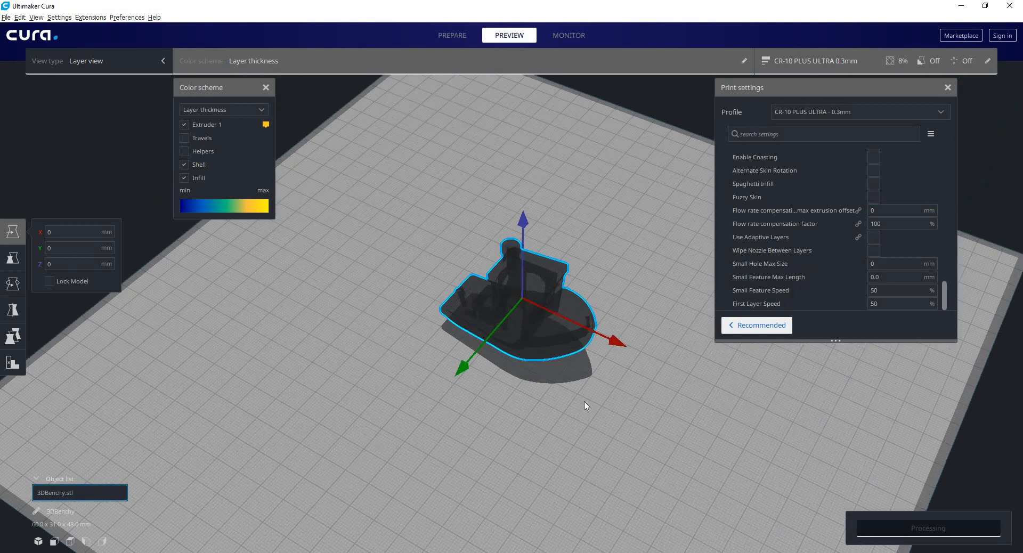
scroll(719, 410, up, 4)
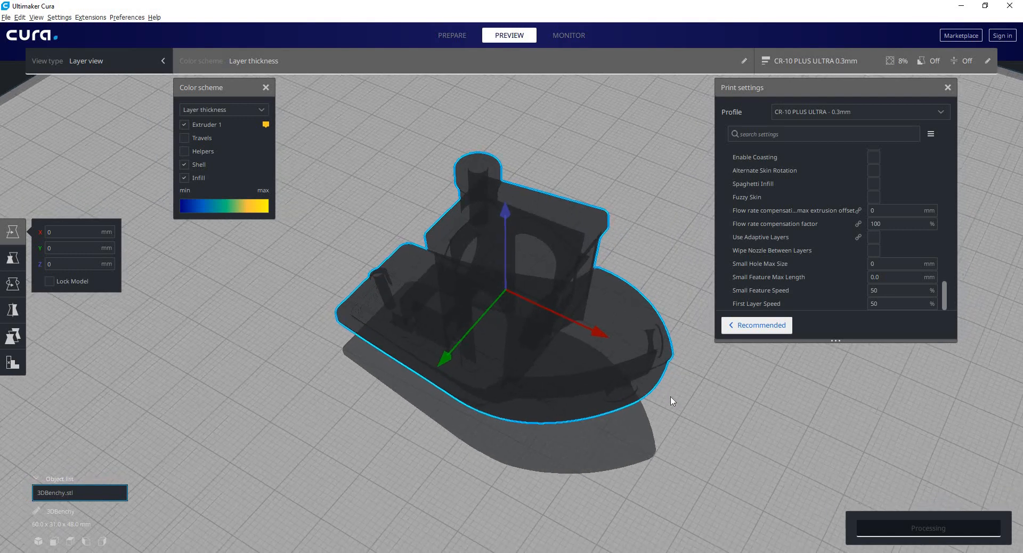
scroll(418, 259, up, 1)
click(239, 108)
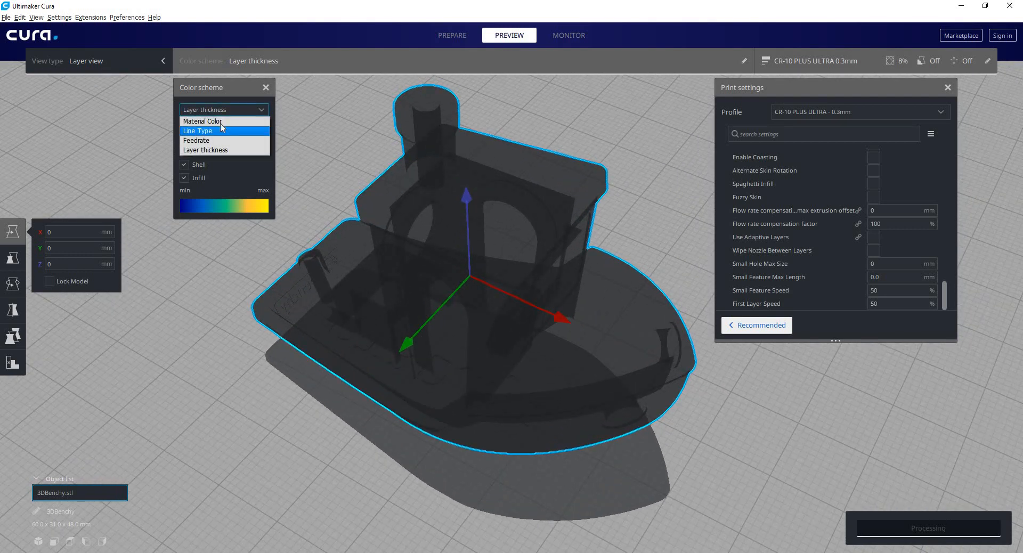
click(215, 132)
scroll(362, 205, up, 2)
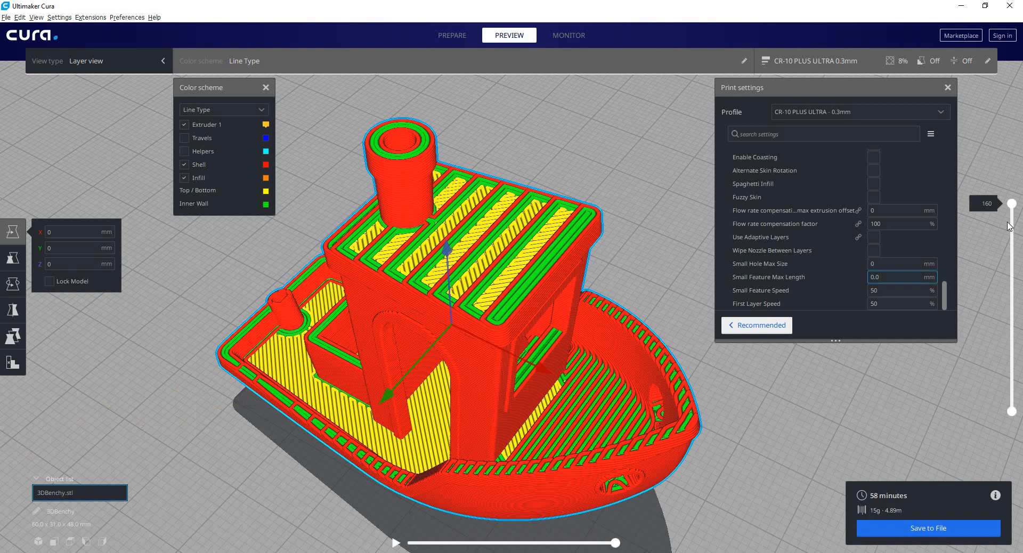
Lower the preview to layer 83, raise it to layer 140 and examine the hole in the chimney.
drag(1011, 204, 1005, 301)
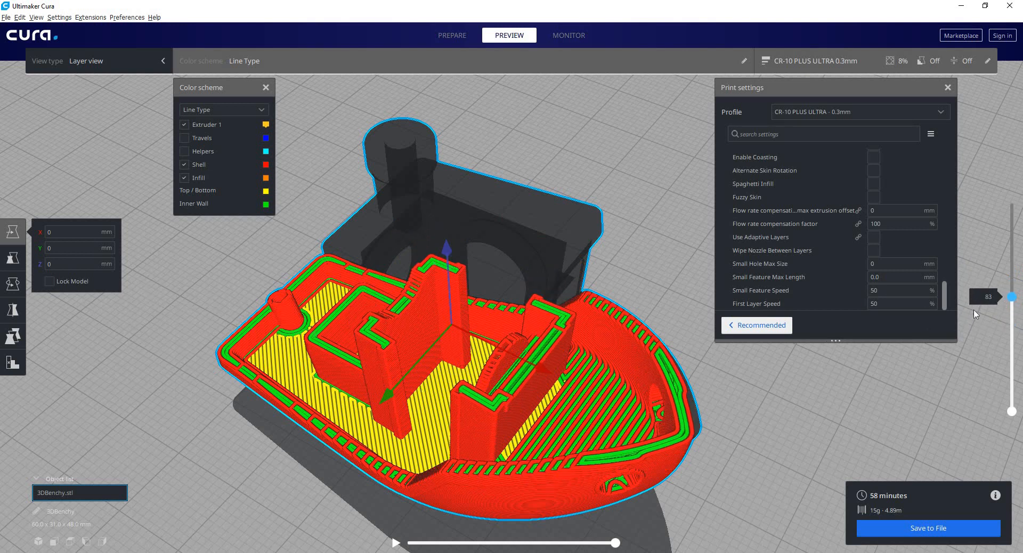
drag(1011, 296, 1011, 228)
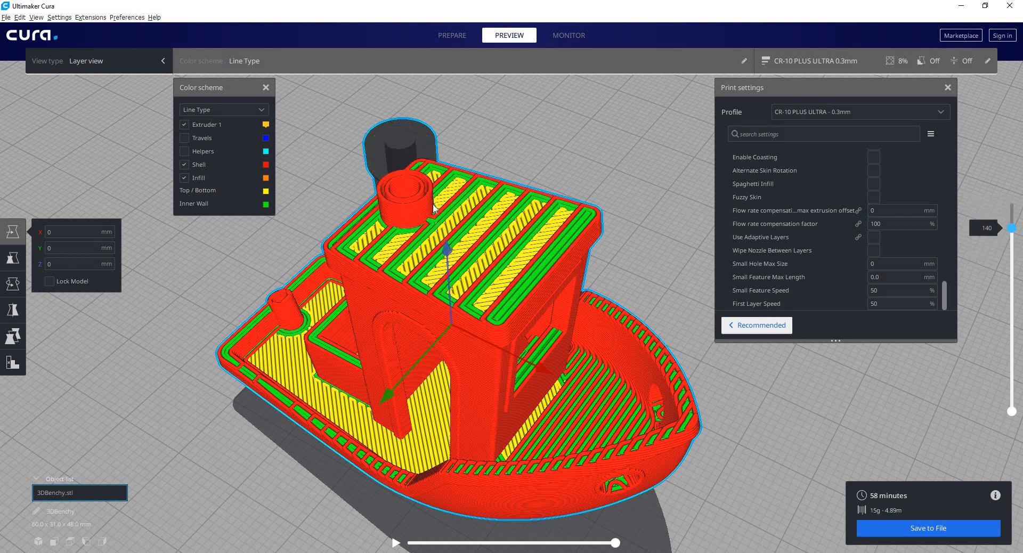
mouse_move(434, 209)
right_down()
mouse_move(383, 193)
mouse_move(421, 215)
right_up()
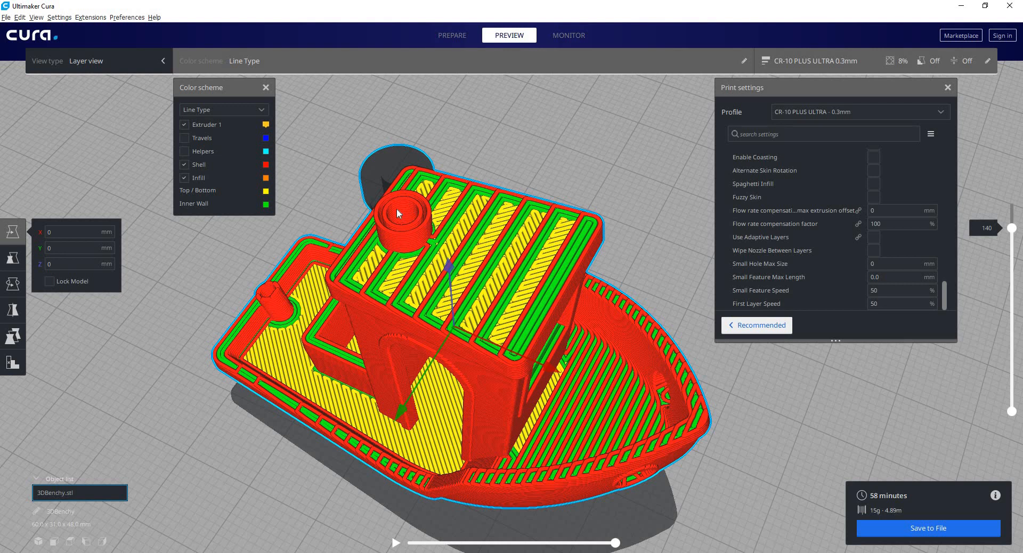
Expand the Shell settings and read the description of Horizontal Expansion, comparing it with the chimney hole.
scroll(862, 223, up, 20)
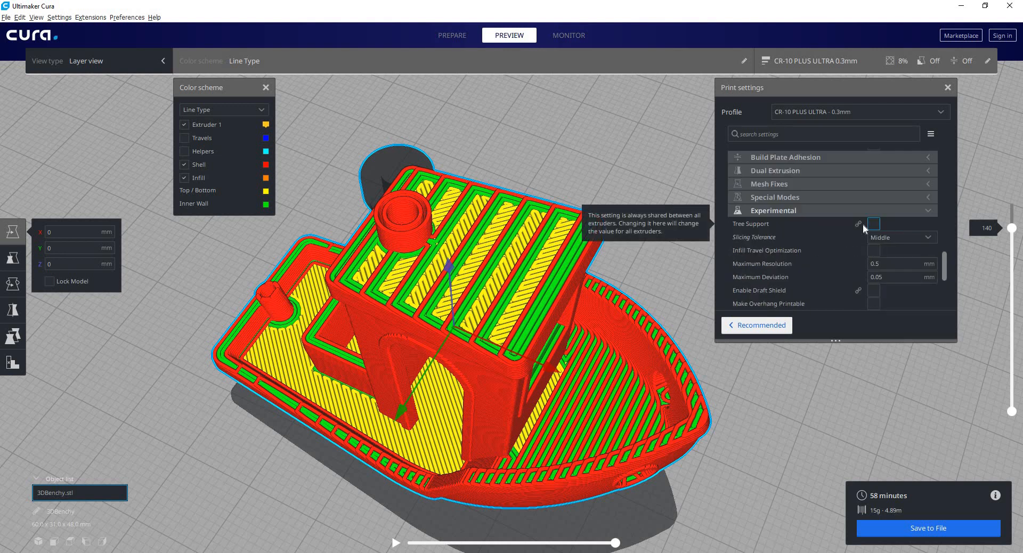
click(805, 155)
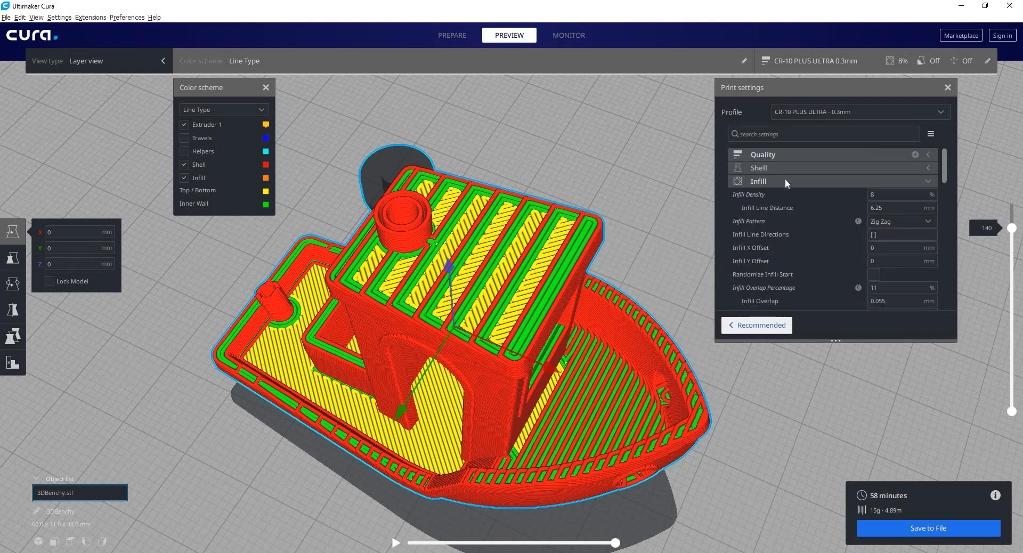
click(785, 167)
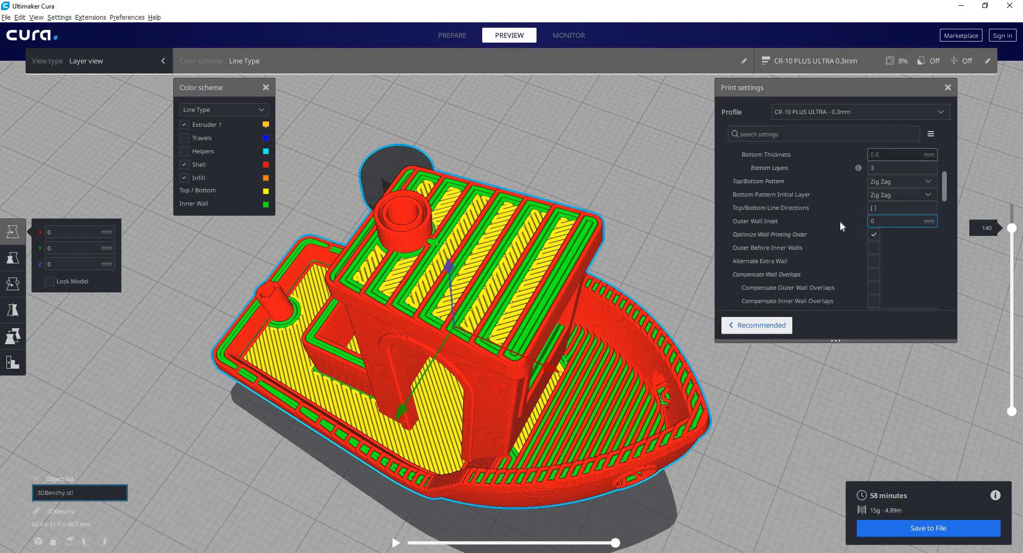
scroll(840, 222, down, 3)
scroll(840, 221, down, 3)
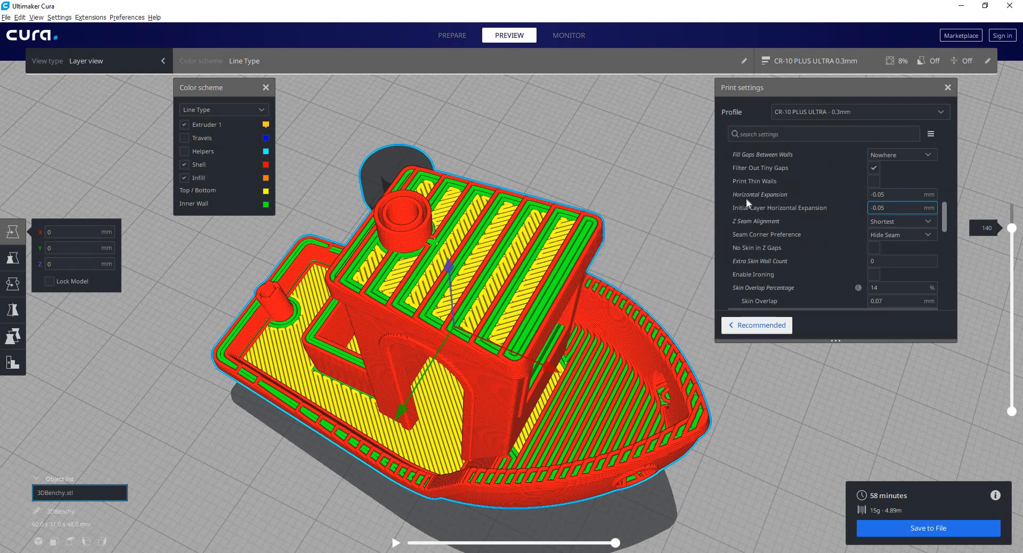
mouse_move(776, 195)
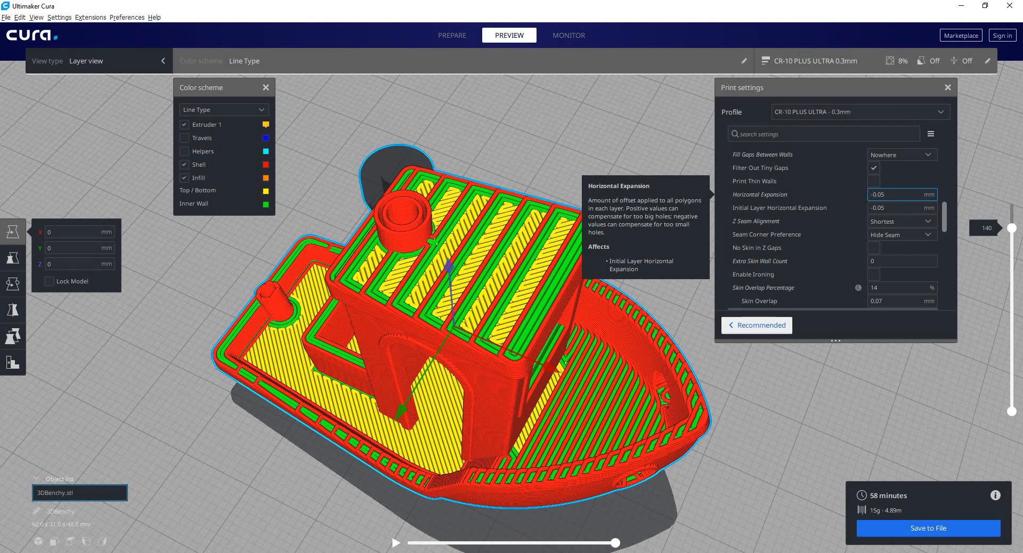
click(421, 219)
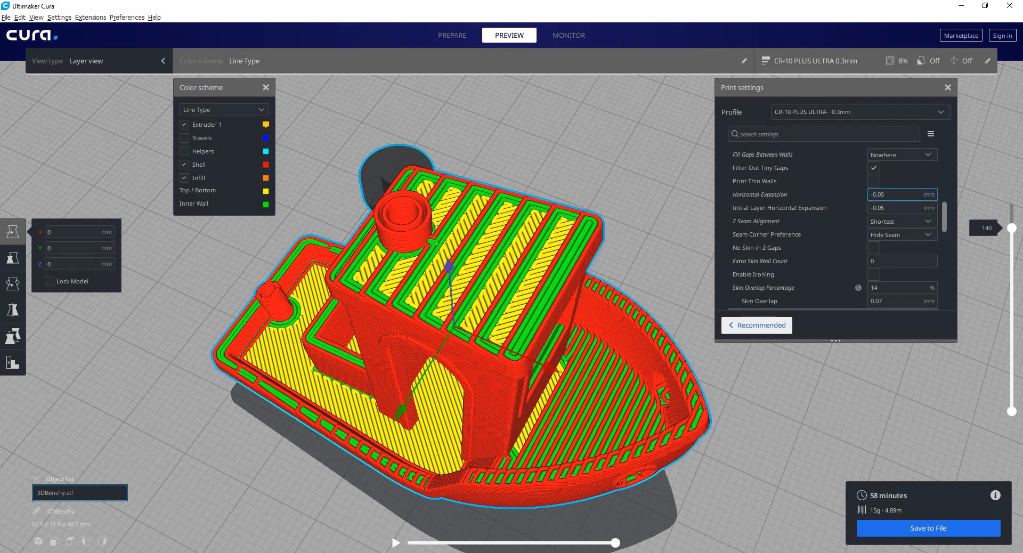
Set the Horizontal Expansion to 0.05 mm, reslice the model and lower the preview to layer 132.
click(873, 195)
key(BackSpace)
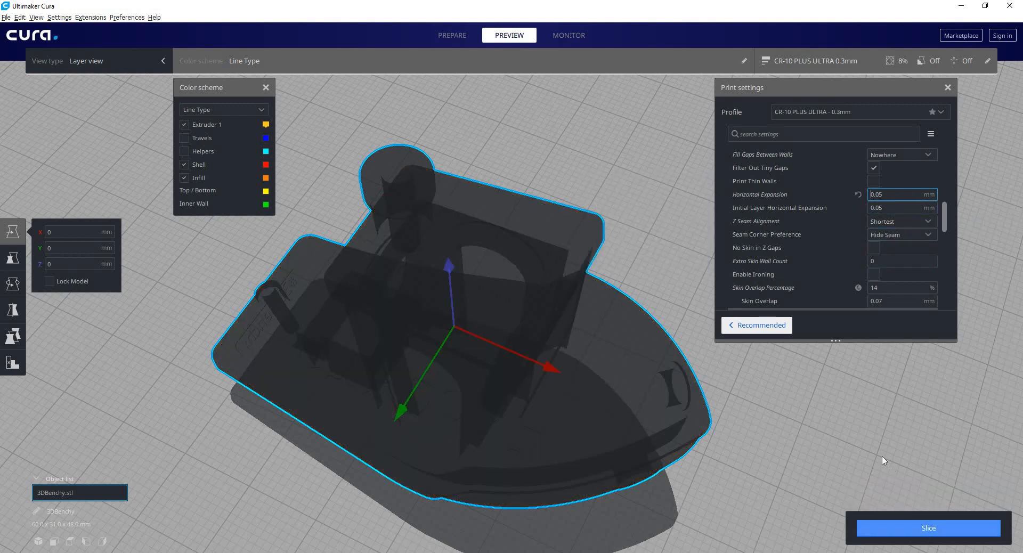
click(929, 528)
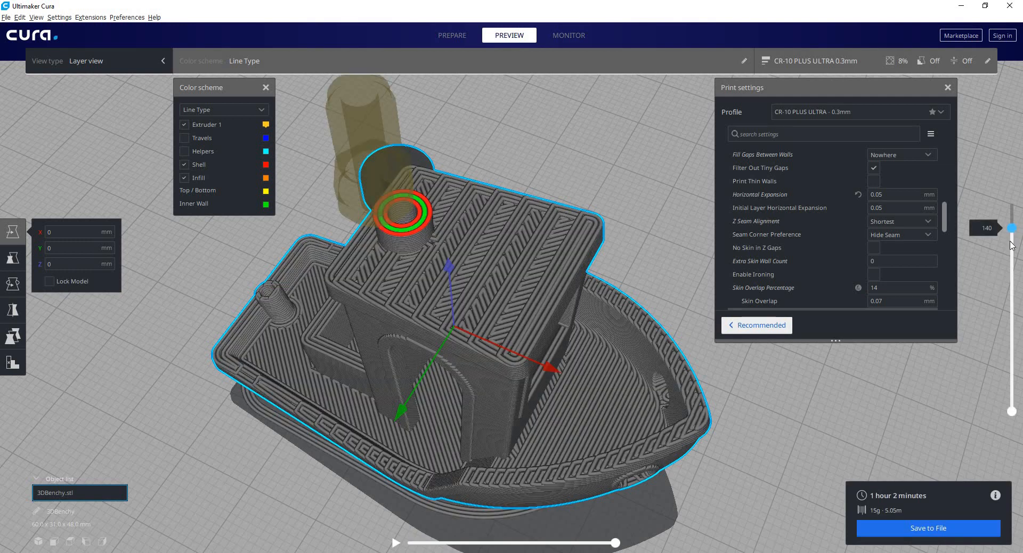
drag(1011, 229, 1010, 250)
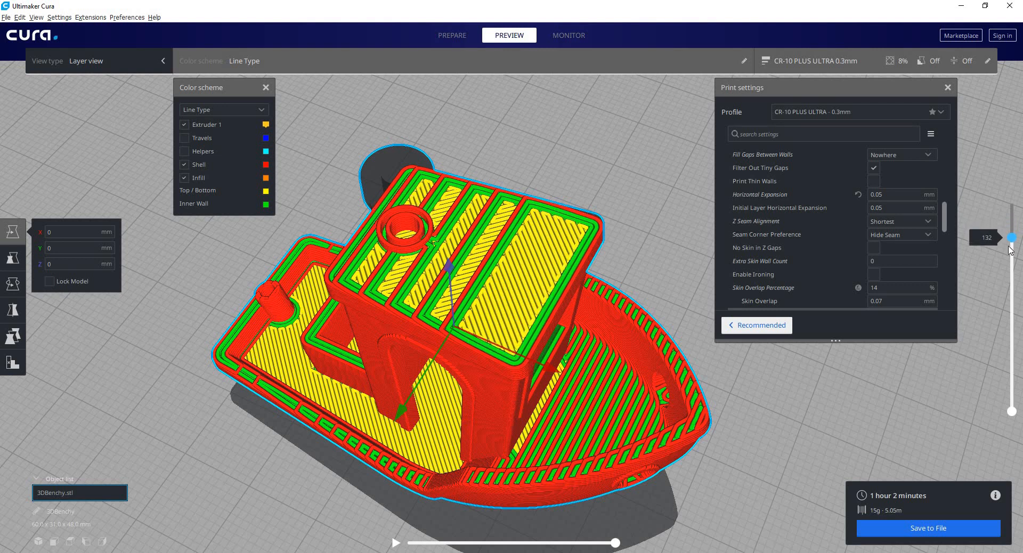
Set the Horizontal Expansion to 0.1 mm and reslice the model.
click(895, 195)
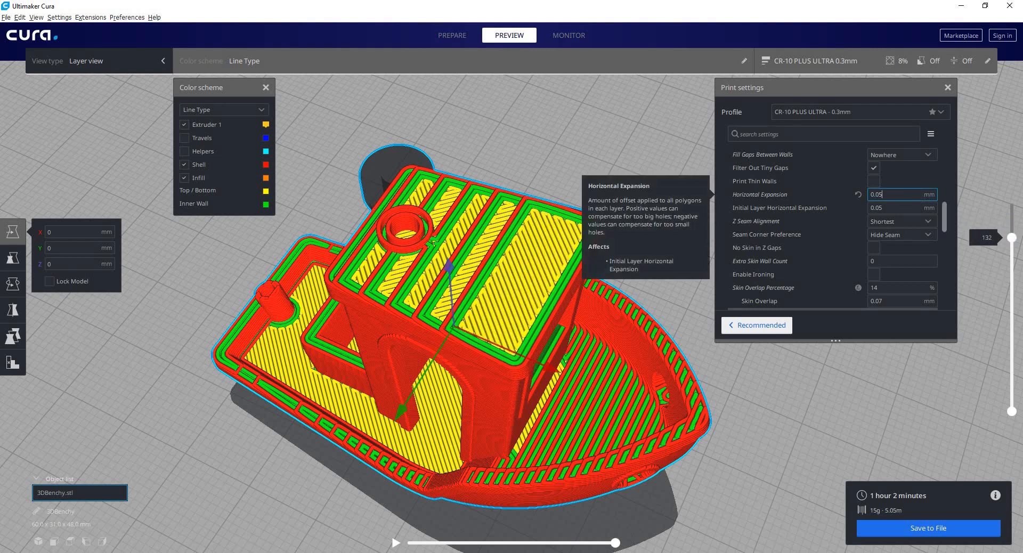
key(BackSpace)
key(BackSpace)
text(1)
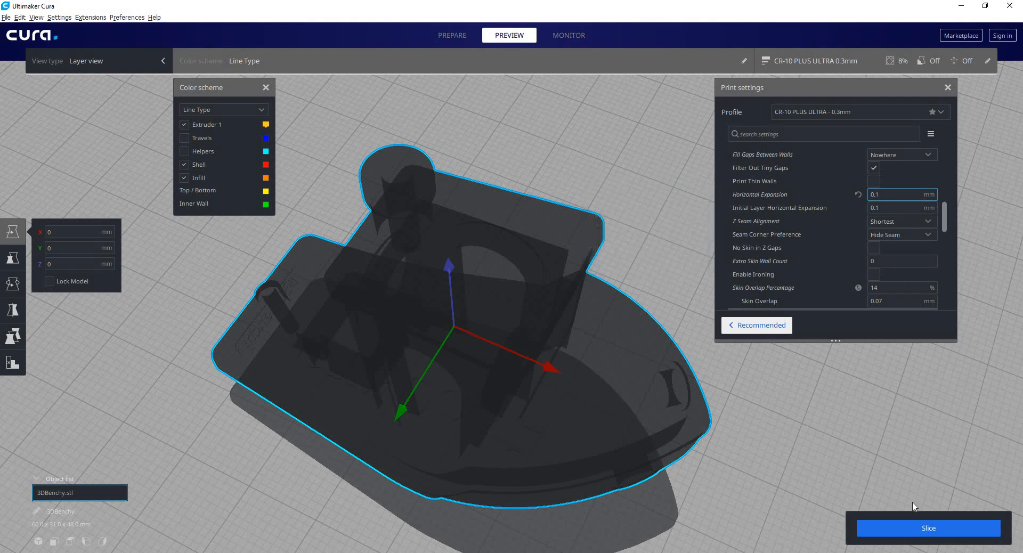
click(908, 522)
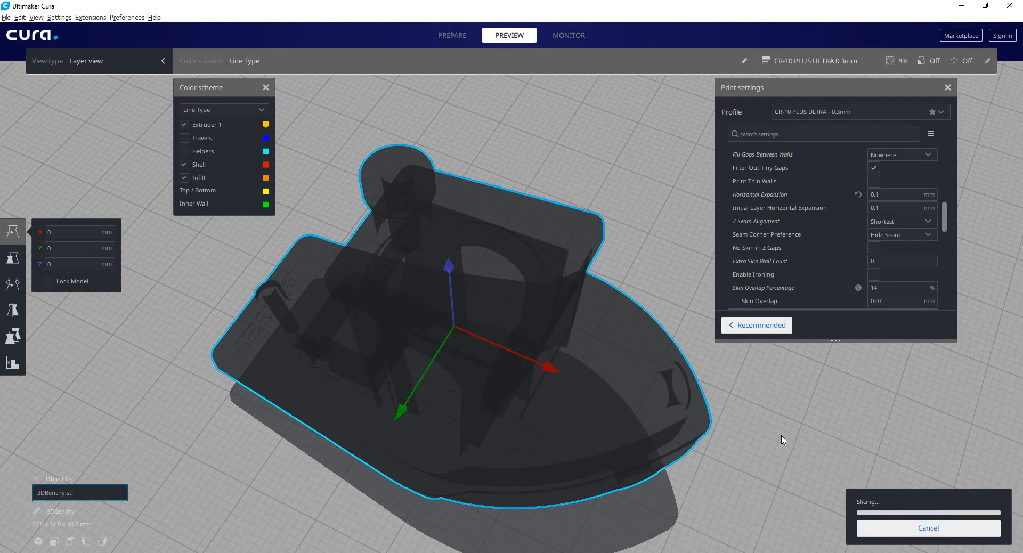
Raise the preview to layer 160 and examine the chimney and the rest of the boat.
drag(1013, 238, 695, 203)
key(Down)
scroll(639, 281, down, 6)
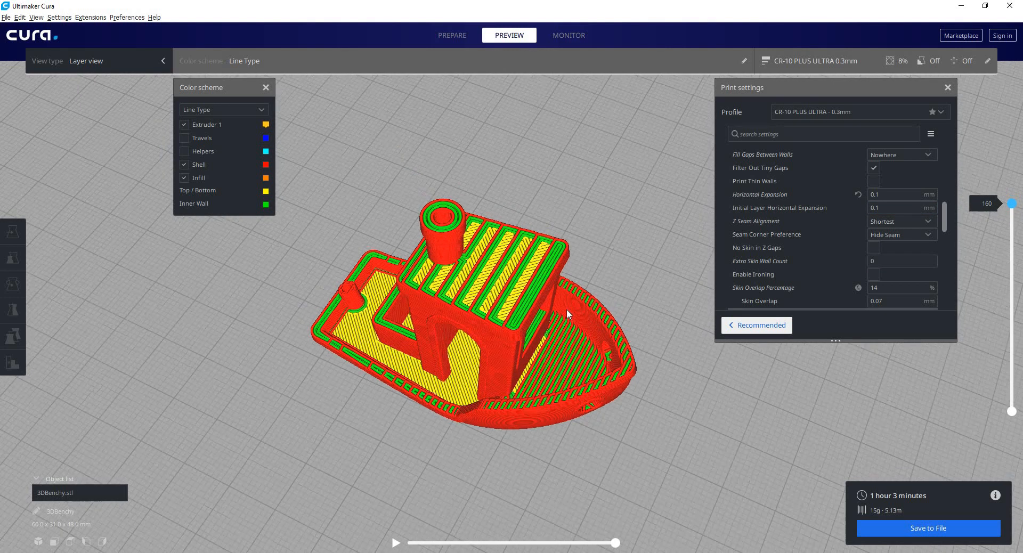
scroll(568, 298, up, 8)
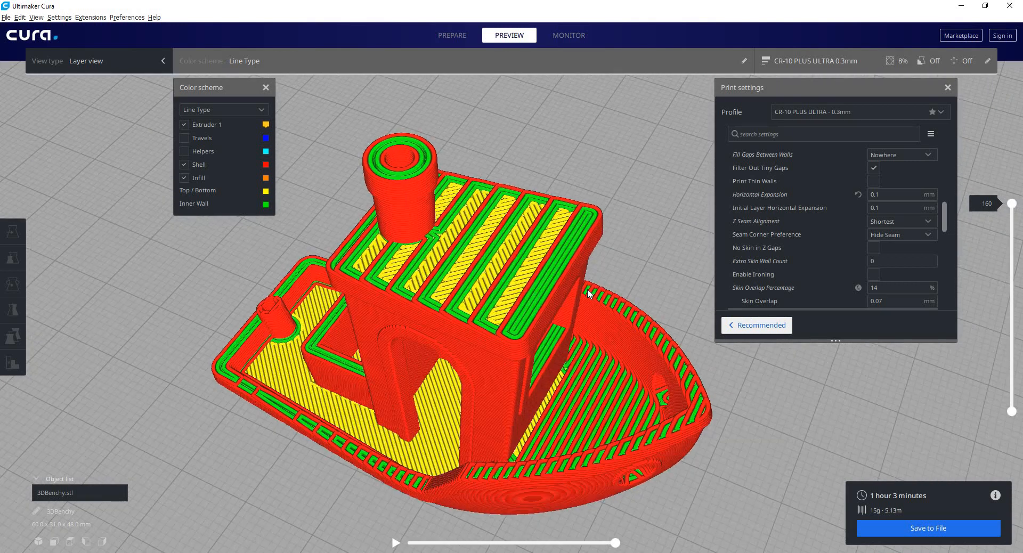